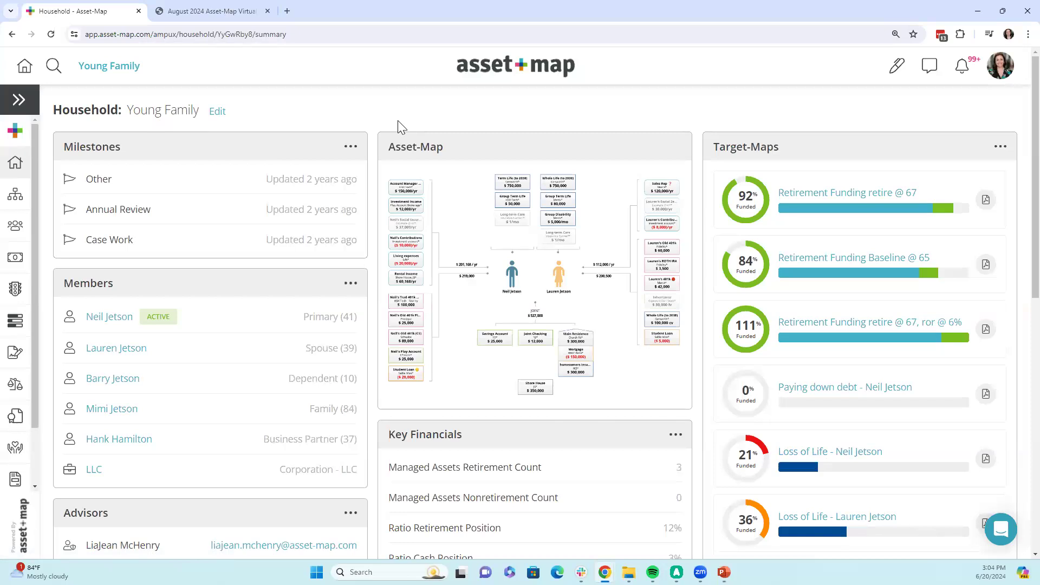
# Step: Open the household's Asset-Map and Signals page to compare the financial overview with its preparedness indicators
pyautogui.click(558, 222)
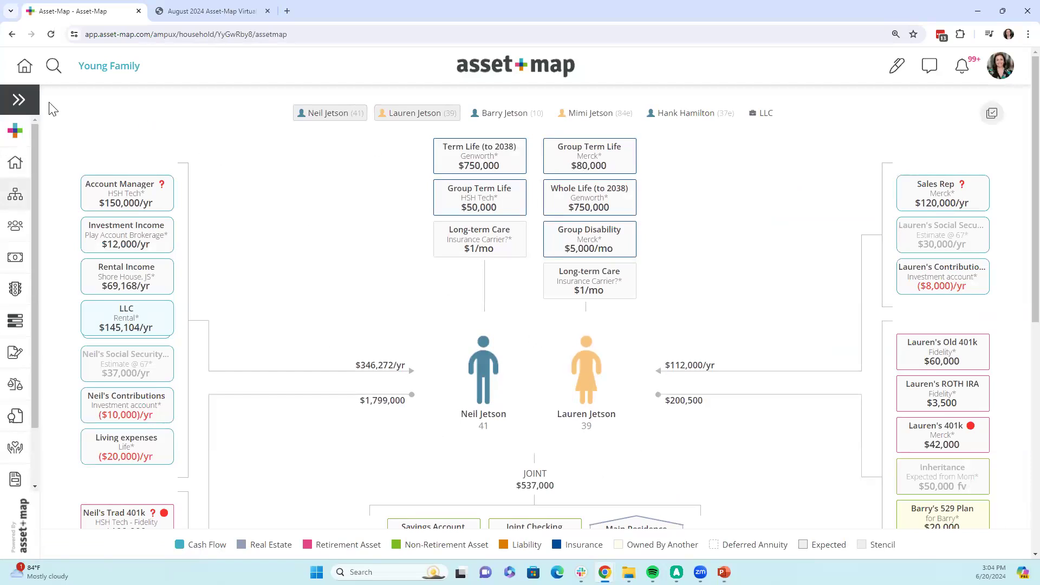
pyautogui.click(19, 100)
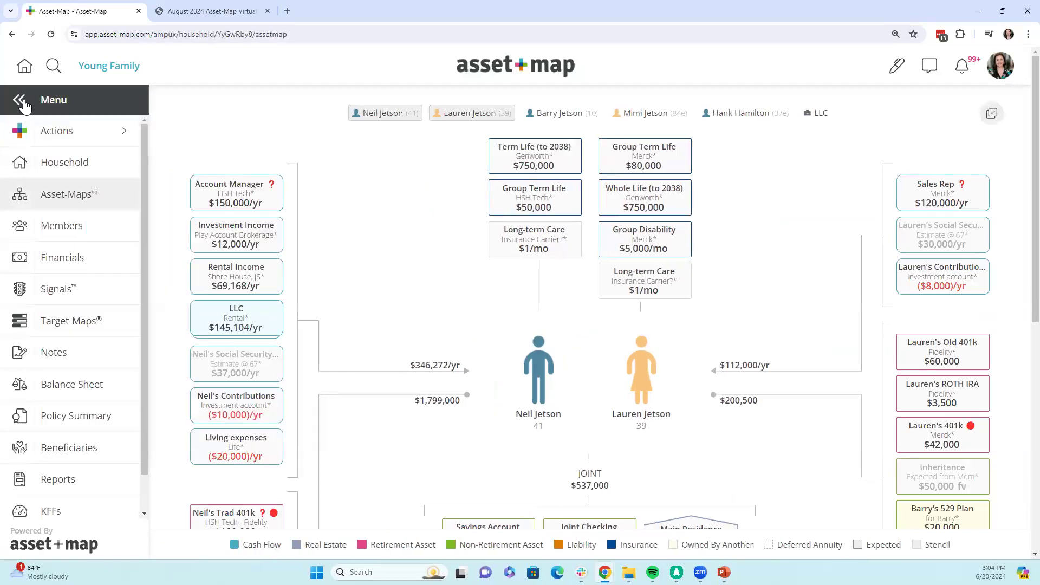
pyautogui.click(66, 300)
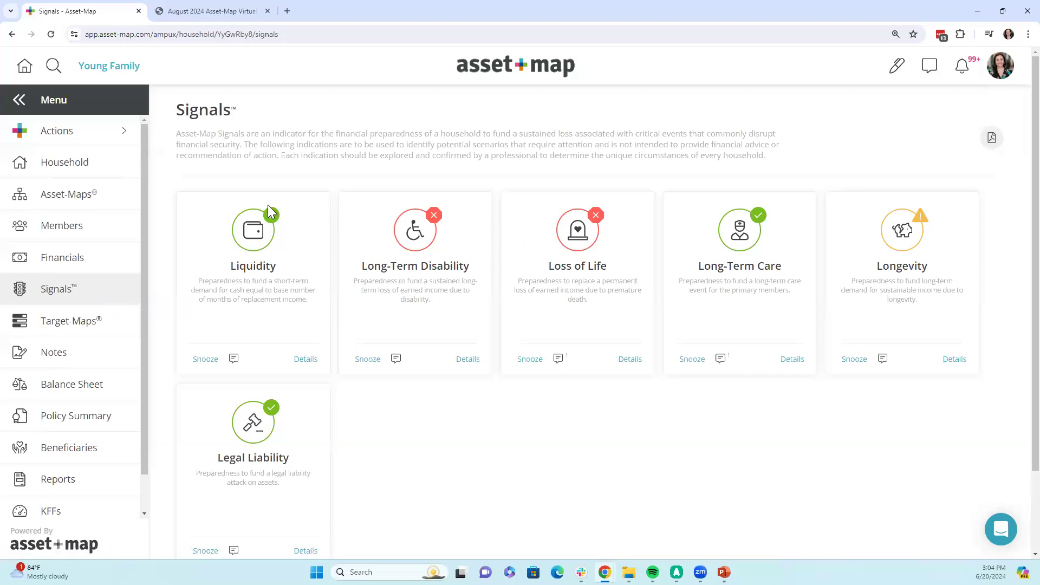
pyautogui.click(32, 202)
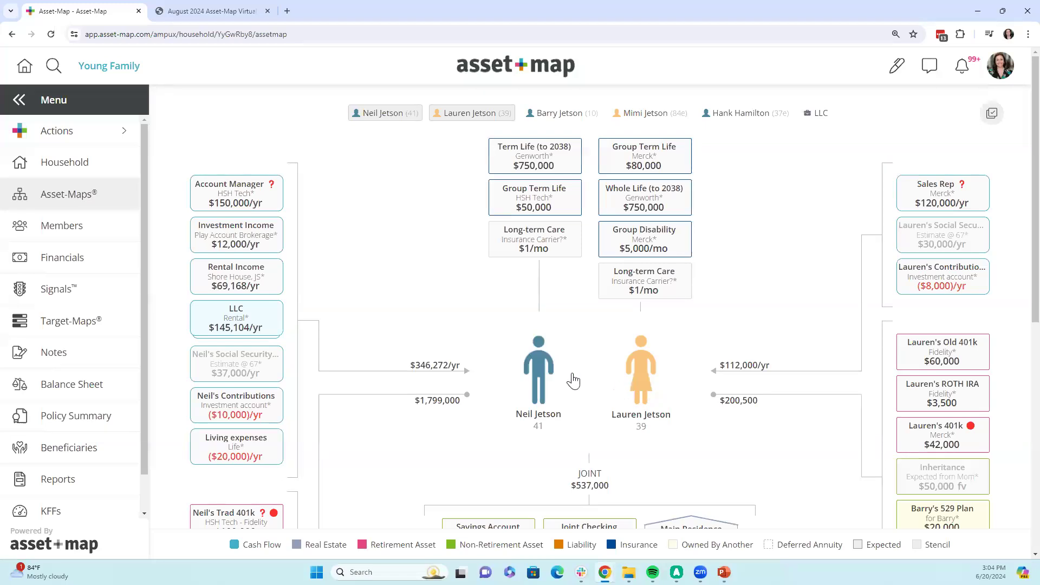
pyautogui.click(66, 297)
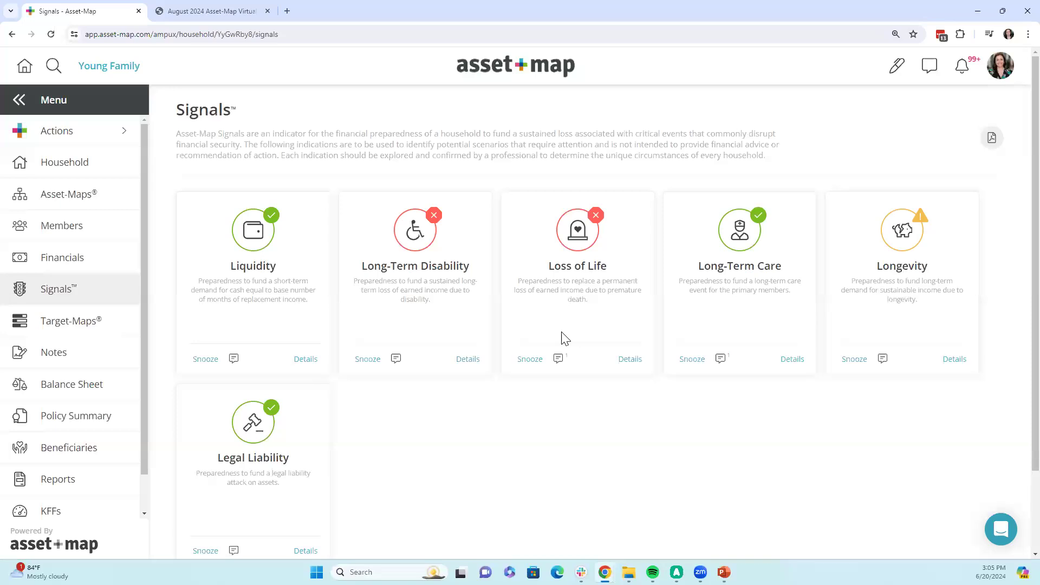
# Step: Open the household's Target-Maps page, collapse the navigation menu, and look through the funding status entries
pyautogui.click(102, 335)
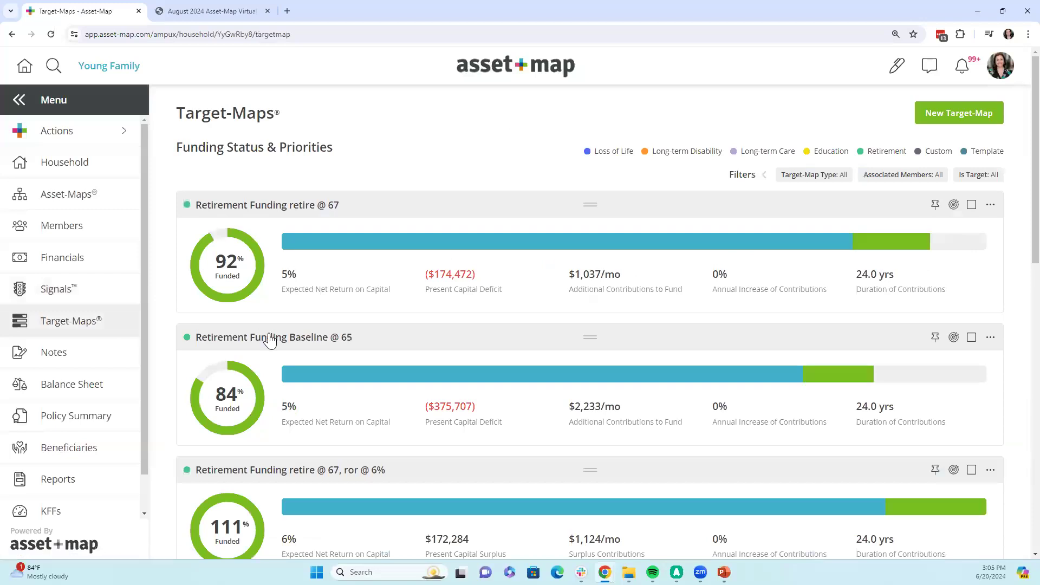
pyautogui.click(86, 101)
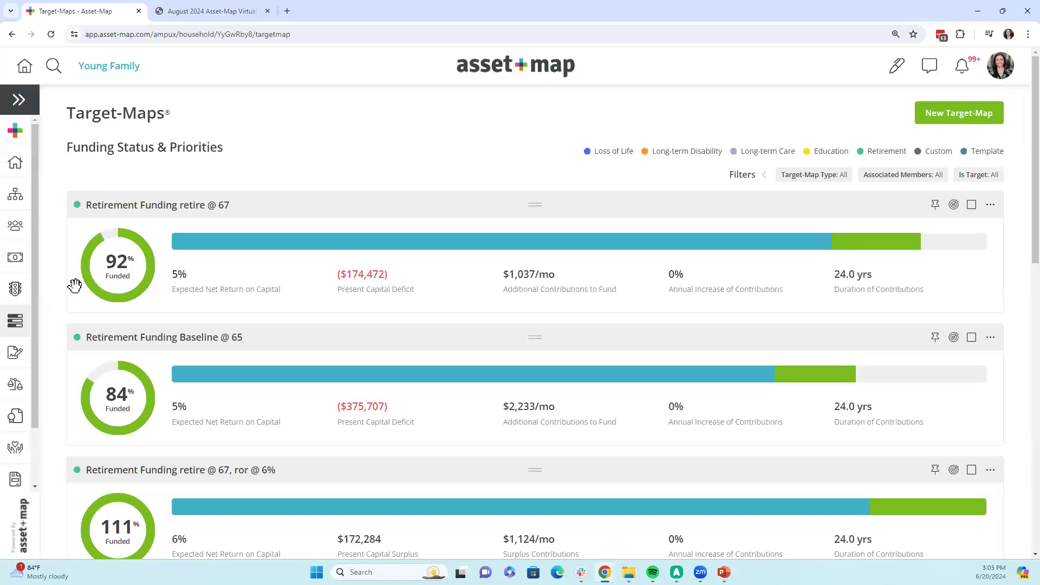
pyautogui.scroll(-1, 73, 413)
pyautogui.scroll(-5, 72, 413)
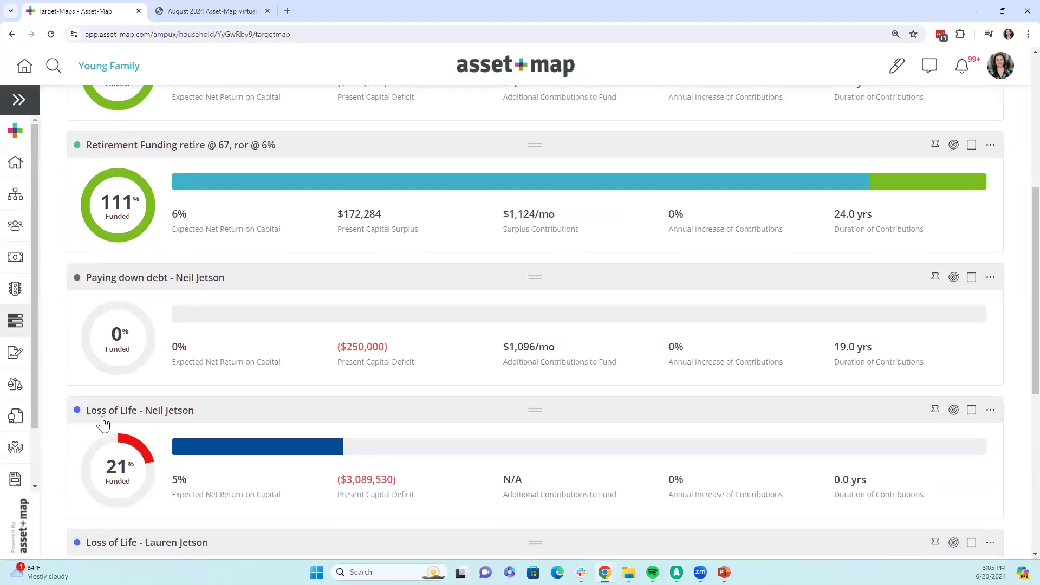
pyautogui.scroll(2, 658, 396)
pyautogui.scroll(3, 657, 396)
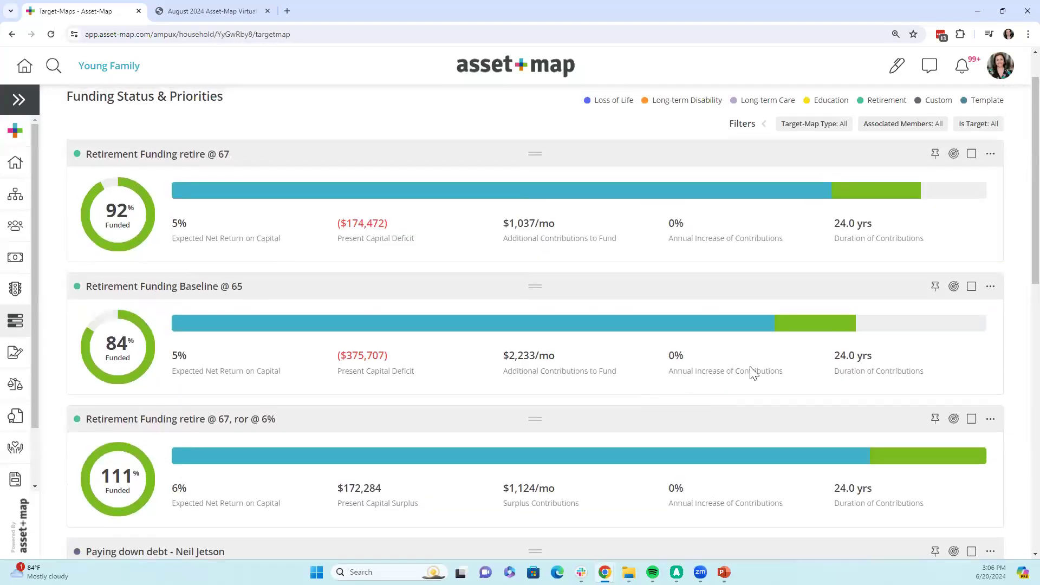
# Step: Open the form for a new Target-Map to view the available types, and close it without creating one
pyautogui.scroll(1, 750, 371)
pyautogui.click(943, 115)
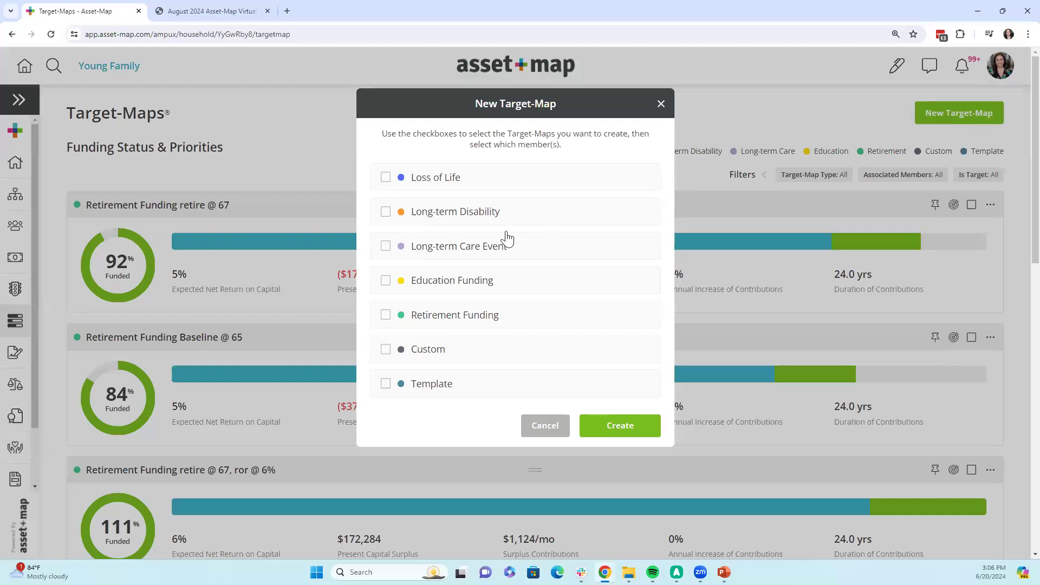
pyautogui.click(660, 104)
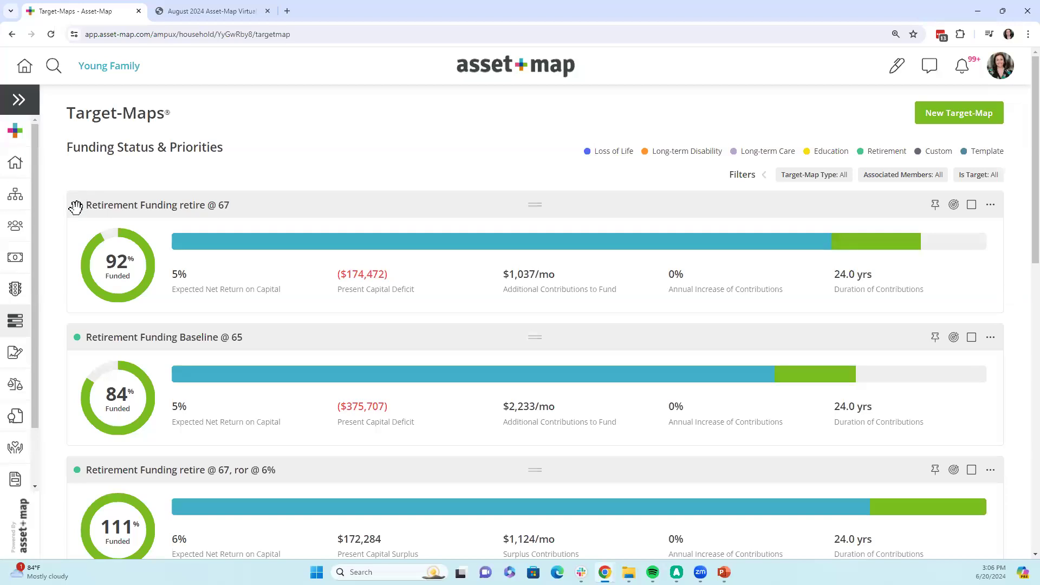
# Step: Inspect the funding source breakdown in the bars of the Retirement Funding retire @ 67 and Loss of Life Target-Maps
pyautogui.moveTo(192, 243)
pyautogui.moveTo(261, 252)
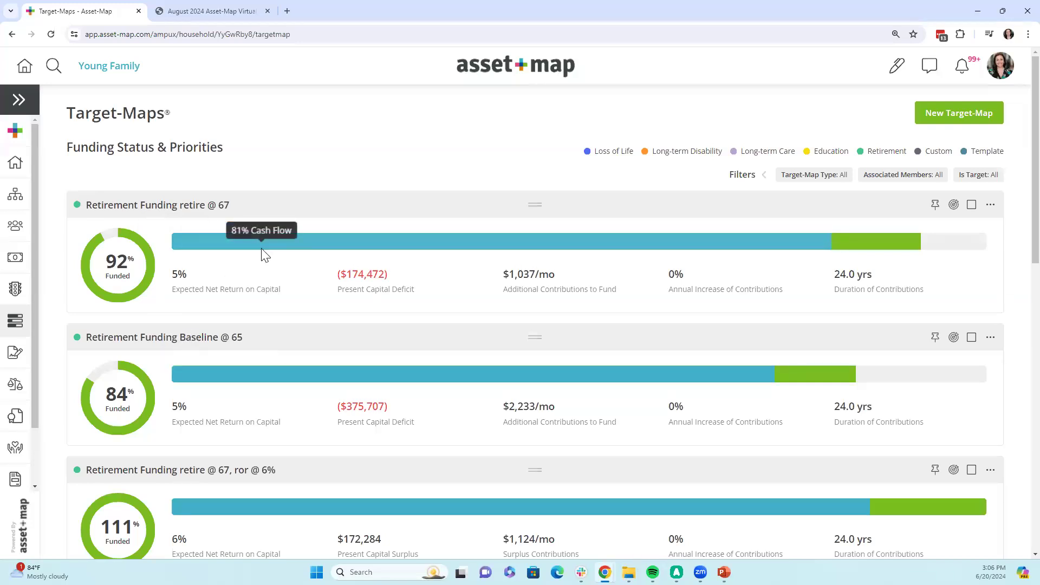
pyautogui.moveTo(894, 247)
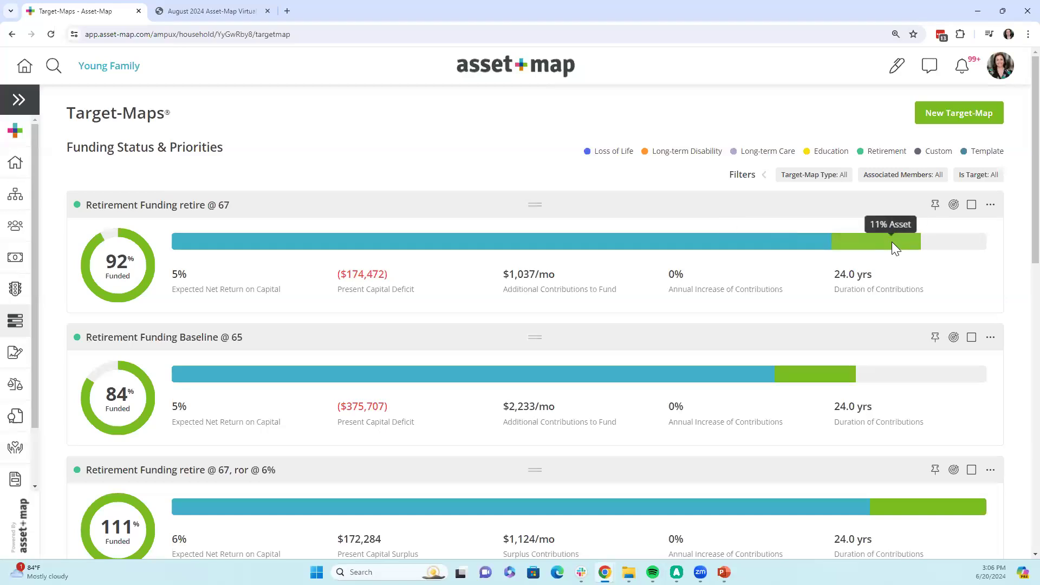
pyautogui.scroll(-6, 838, 306)
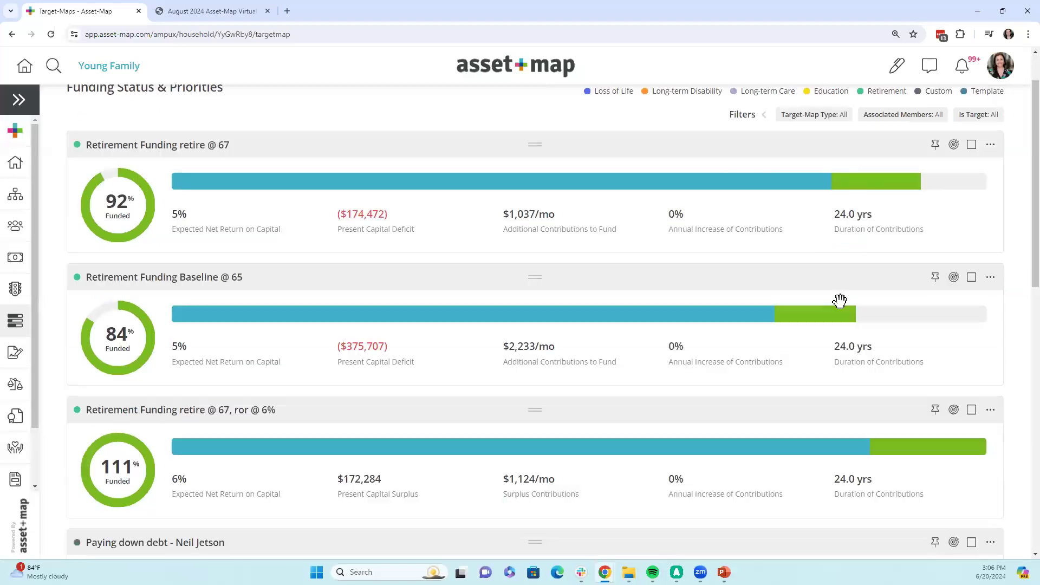
pyautogui.scroll(-2, 836, 309)
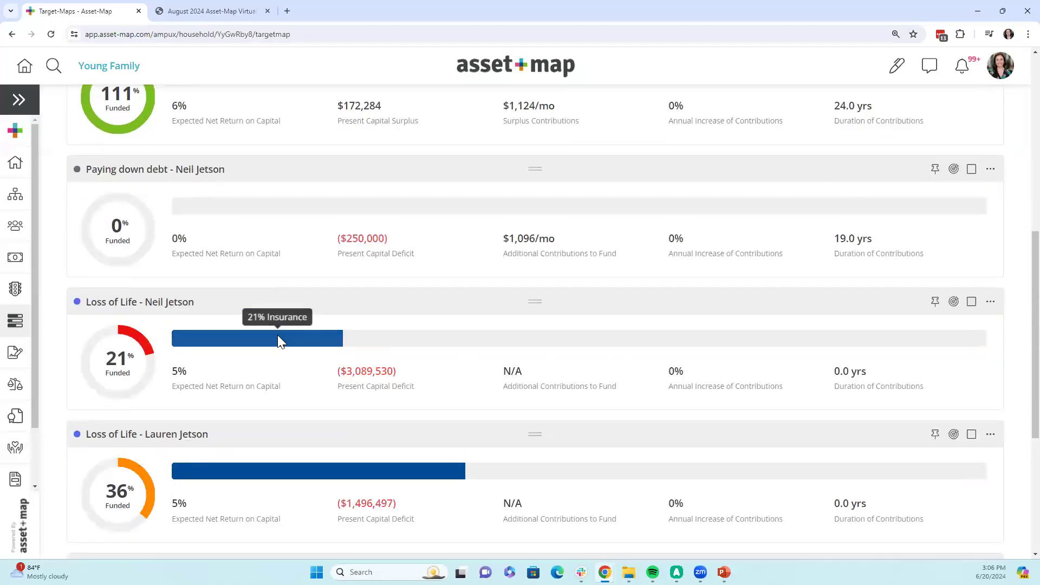
pyautogui.moveTo(310, 472)
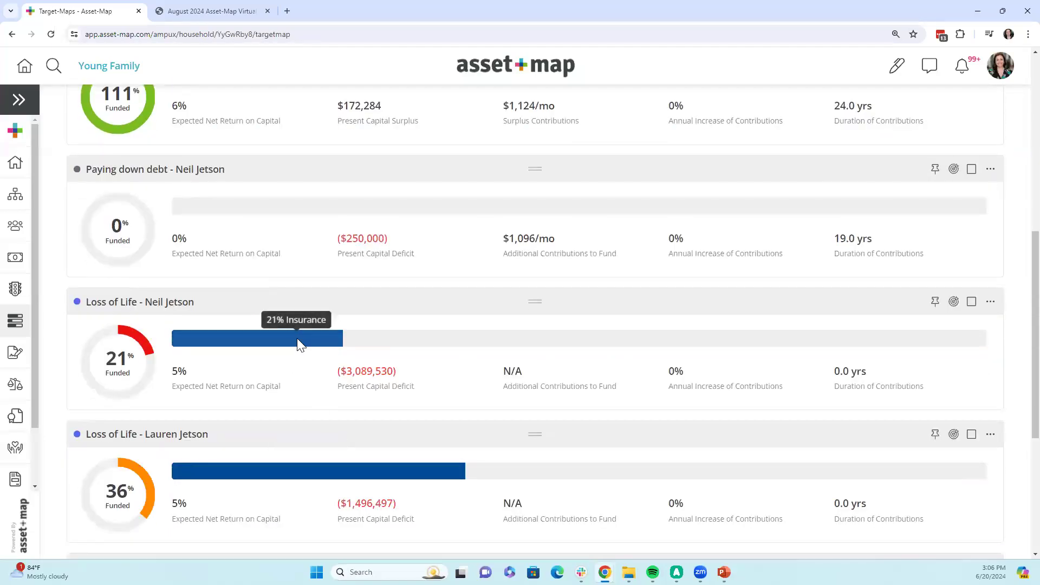
pyautogui.moveTo(296, 340)
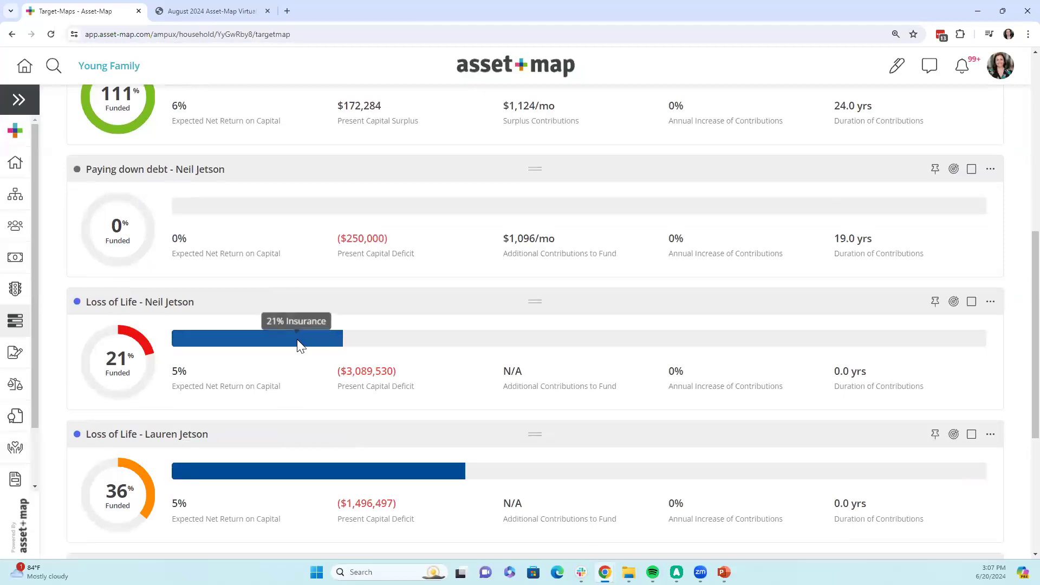
pyautogui.scroll(8, 524, 454)
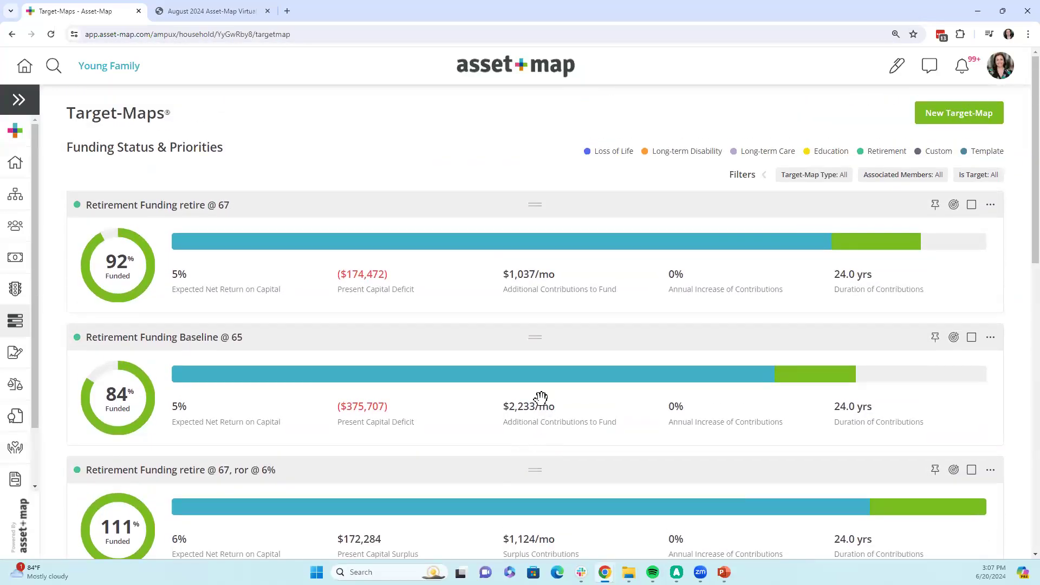
# Step: Revisit the household's Asset-Map and review the Target-Maps overview on the household summary
pyautogui.click(18, 199)
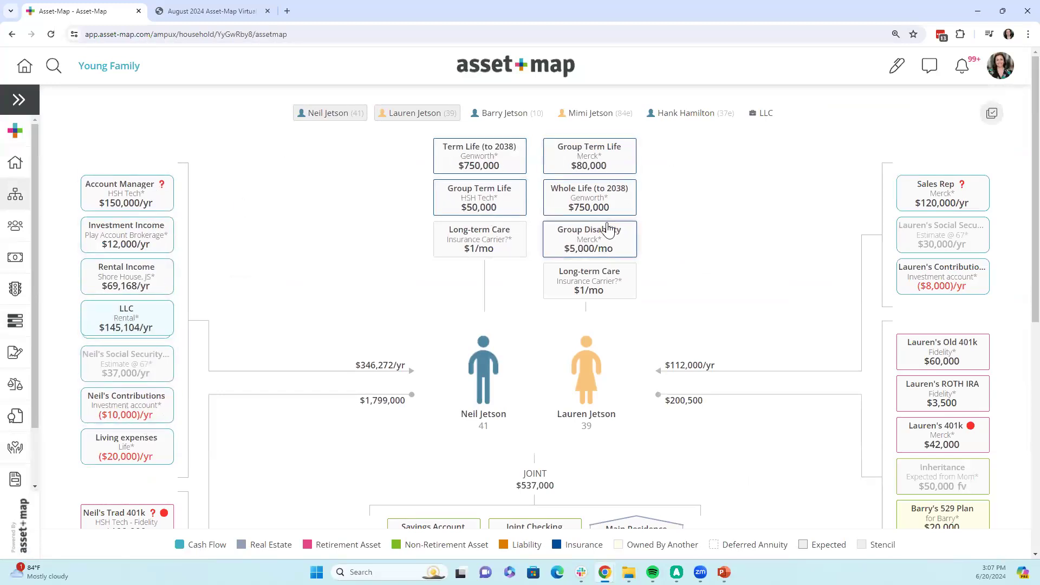
pyautogui.scroll(-2, 816, 372)
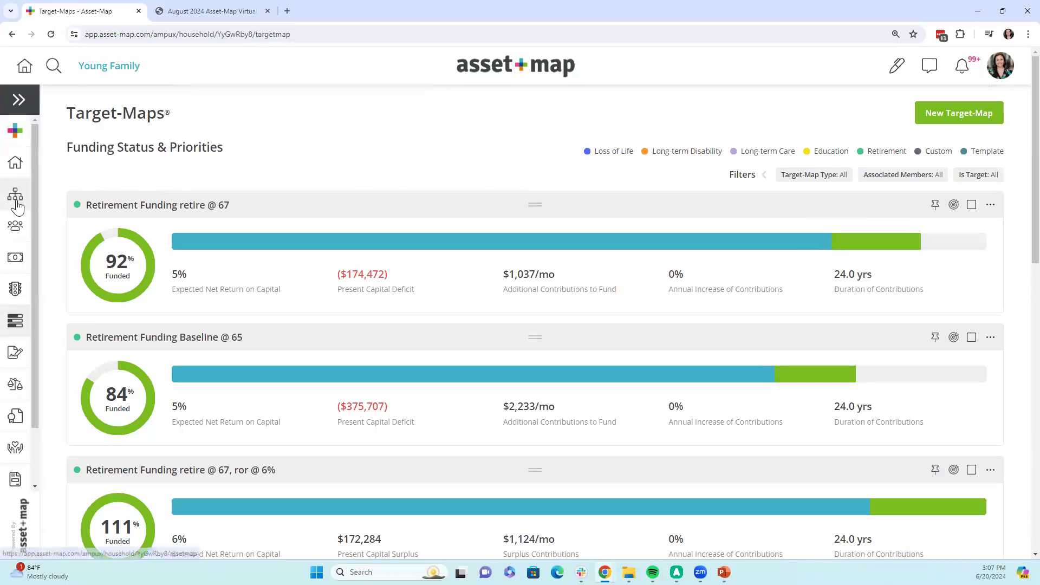
pyautogui.click(14, 169)
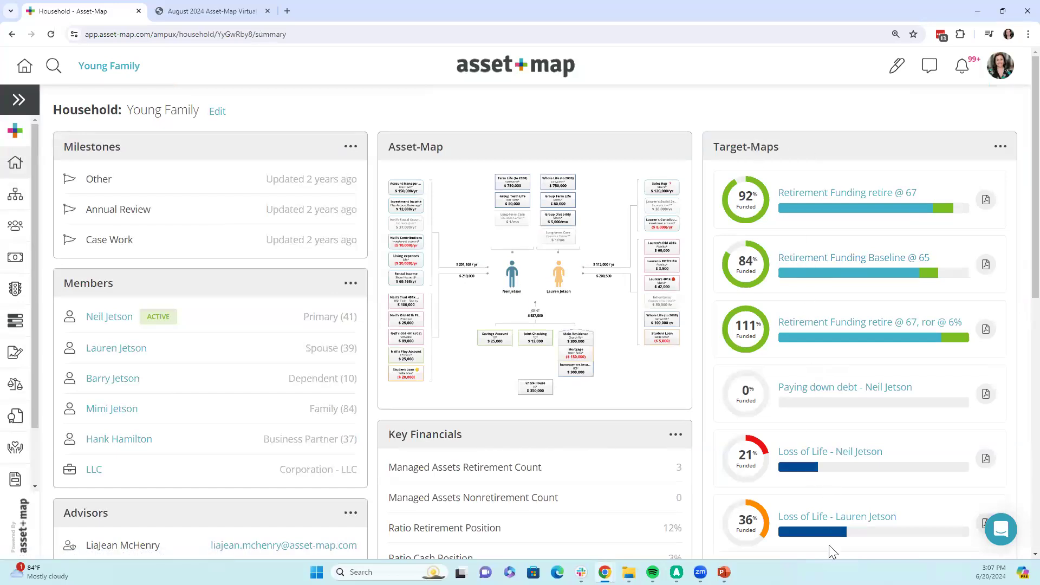
pyautogui.scroll(-1, 834, 554)
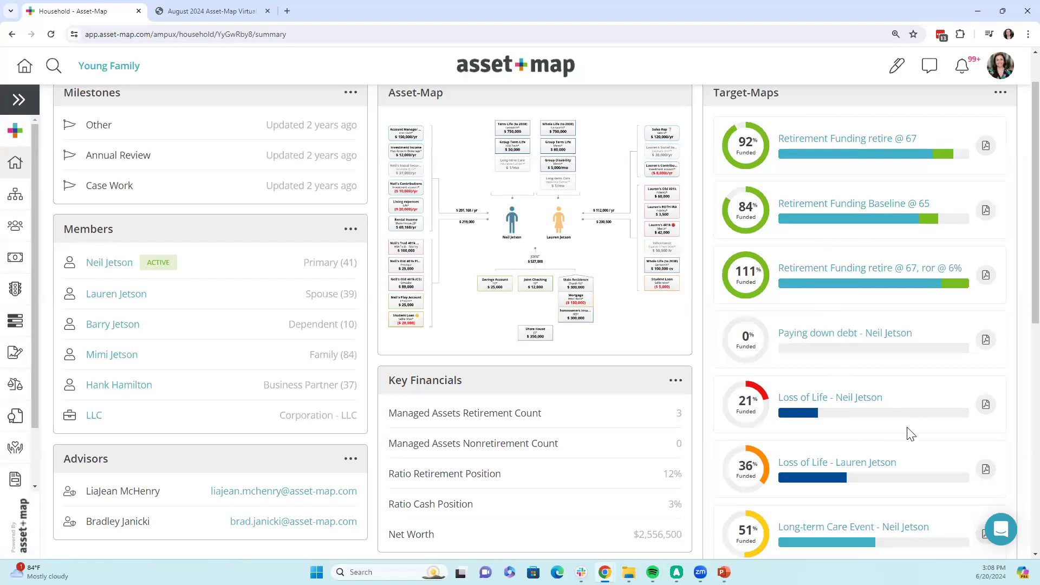
# Step: Open the full Target-Maps page from the household summary, comparing the summary card with the detailed list
pyautogui.click(745, 96)
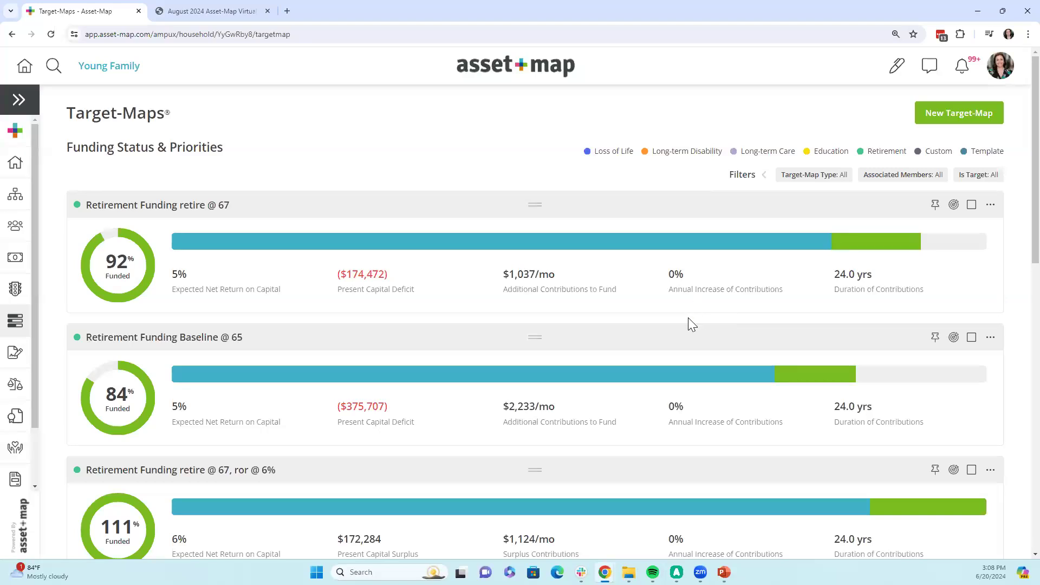
pyautogui.click(15, 163)
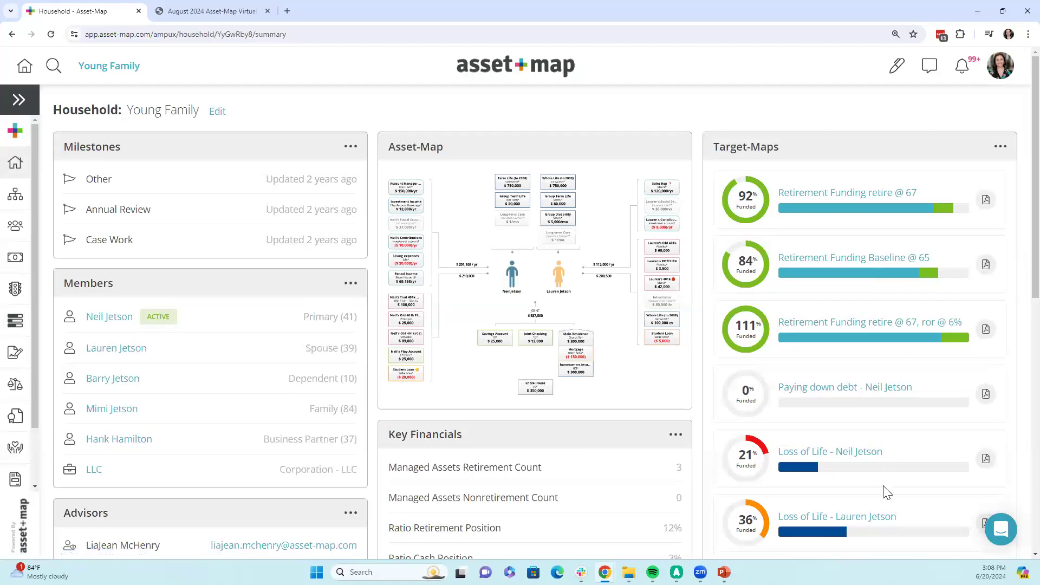
pyautogui.click(20, 322)
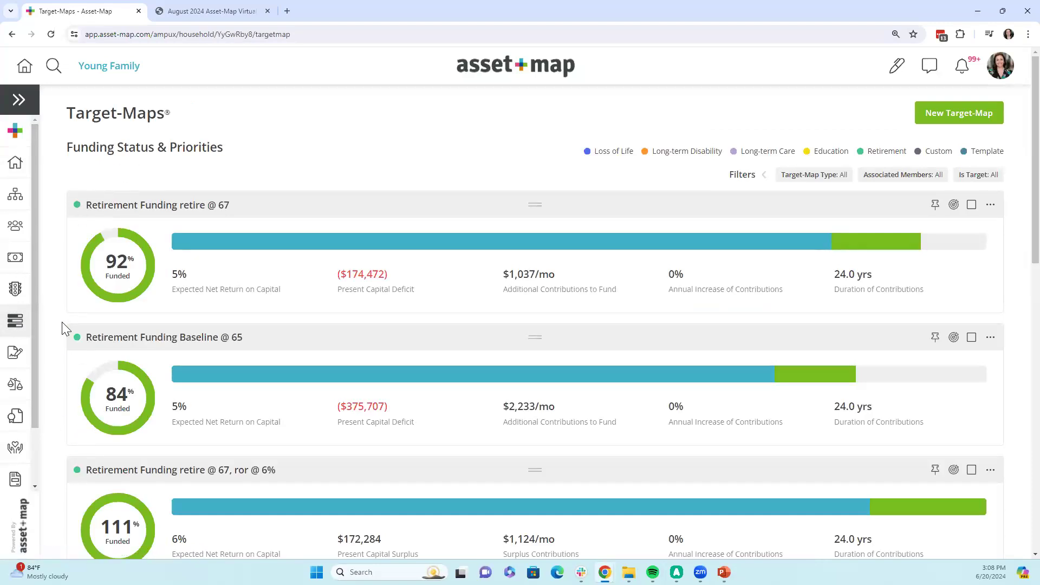
# Step: Edit the first Target-Map's title in place so that it reads "Retirement Funding retire @ 67"
pyautogui.click(119, 208)
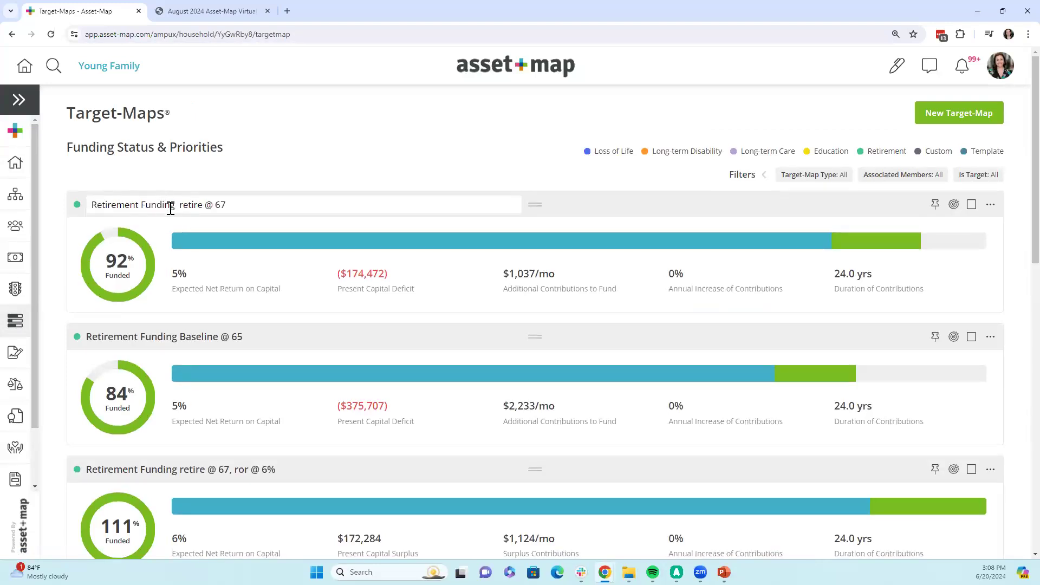
pyautogui.click(183, 204)
pyautogui.press('BackSpace')
pyautogui.press('BackSpace')
pyautogui.write('r')
pyautogui.click(262, 171)
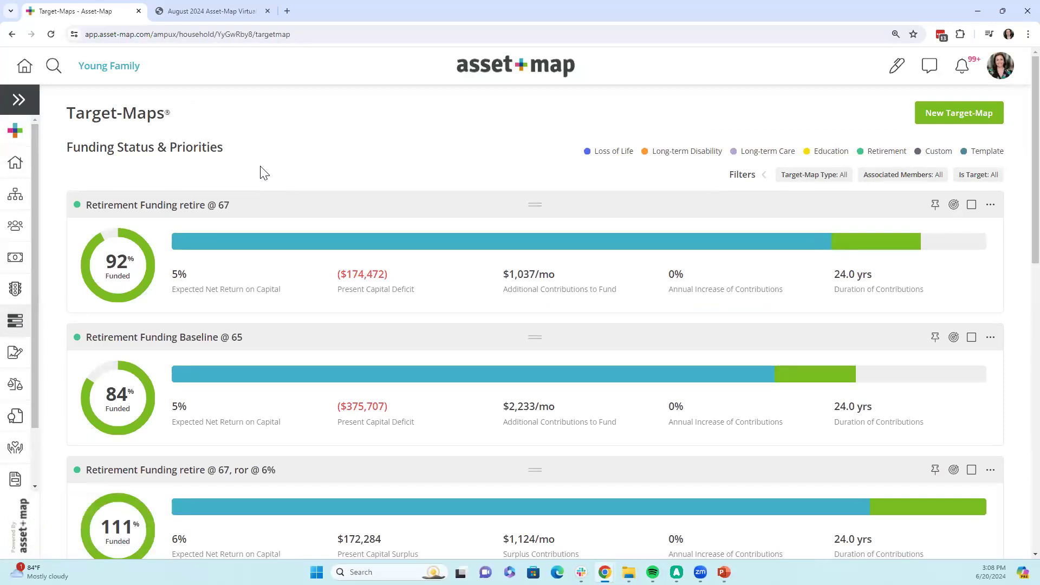
# Step: Examine the titles, funded percentages and gauge colours of the Target-Maps from Retirement Funding down to Education Funding
pyautogui.scroll(-6, 296, 167)
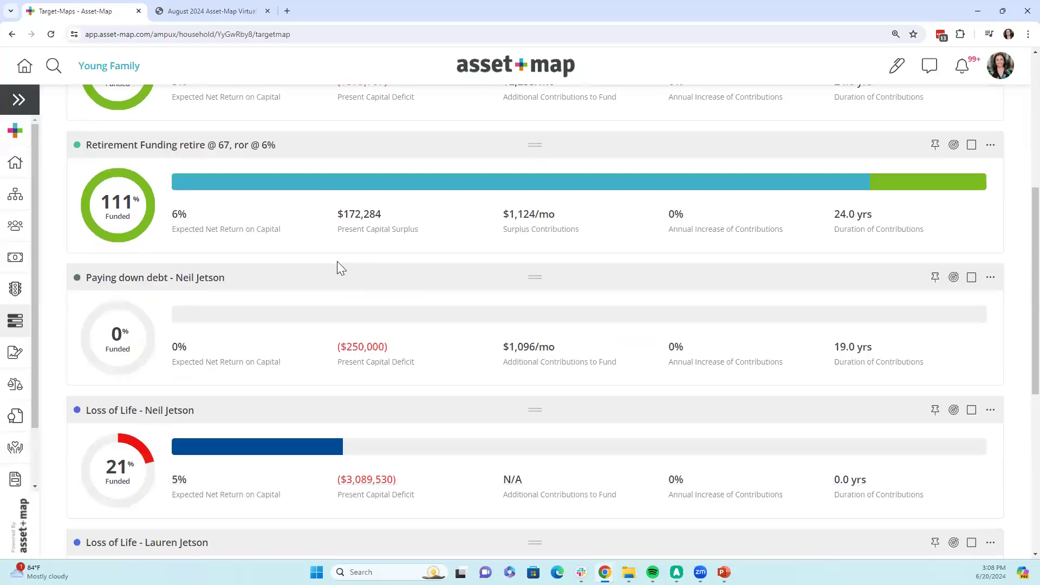
pyautogui.scroll(-5, 346, 287)
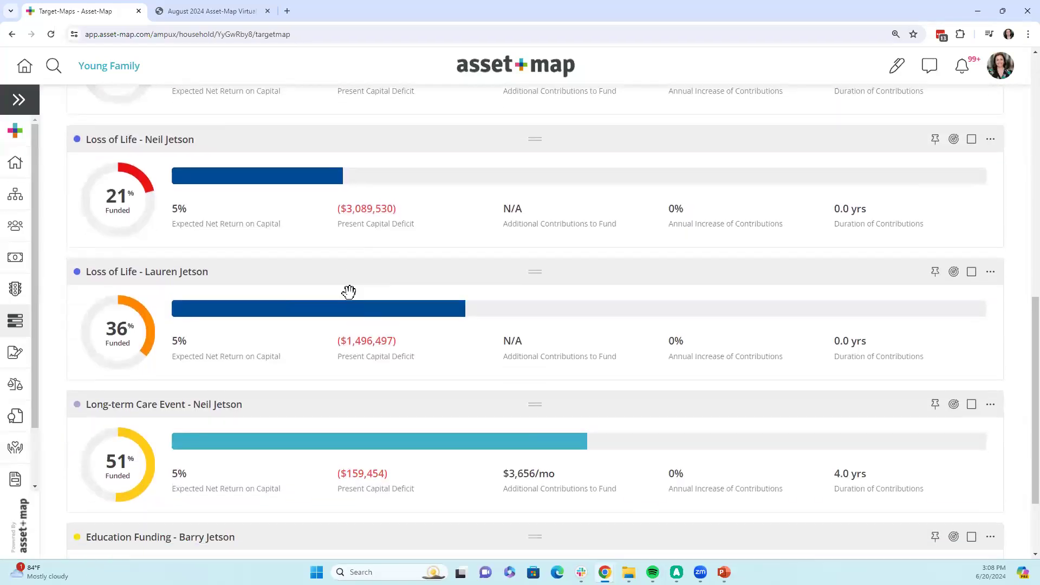
pyautogui.scroll(11, 277, 320)
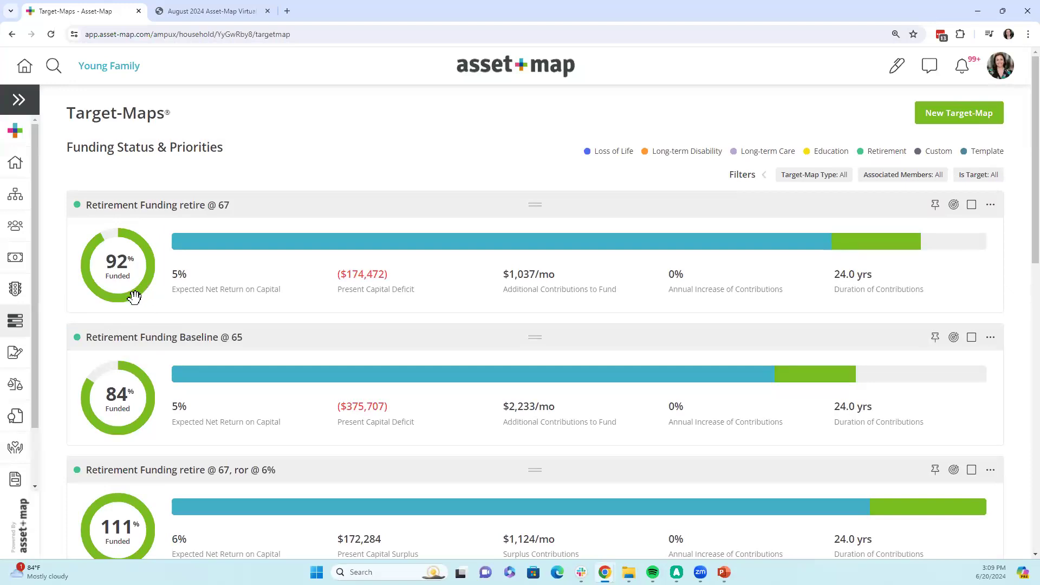
pyautogui.scroll(-7, 135, 303)
pyautogui.scroll(-2, 127, 380)
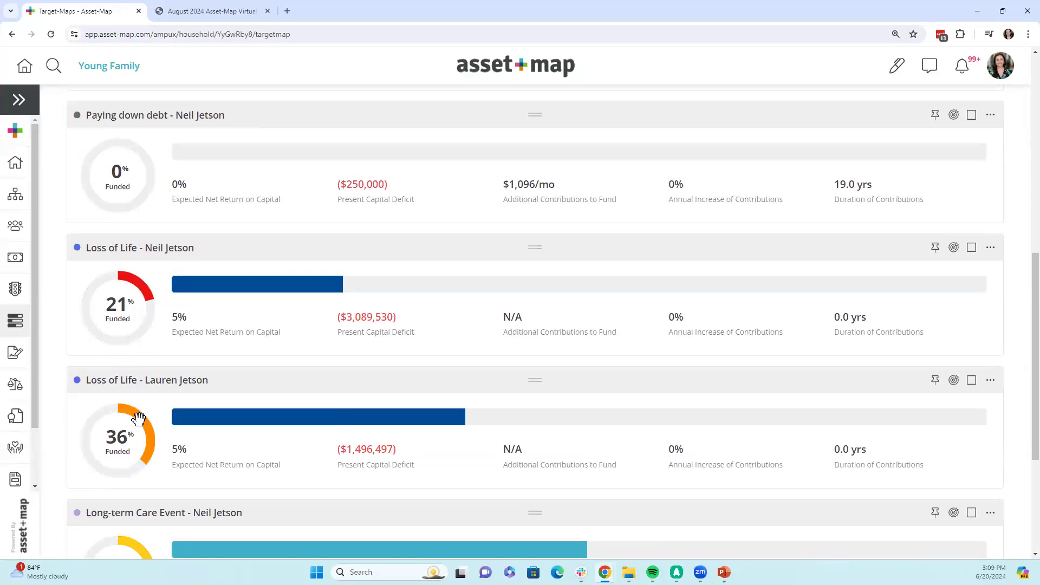
pyautogui.scroll(-3, 143, 443)
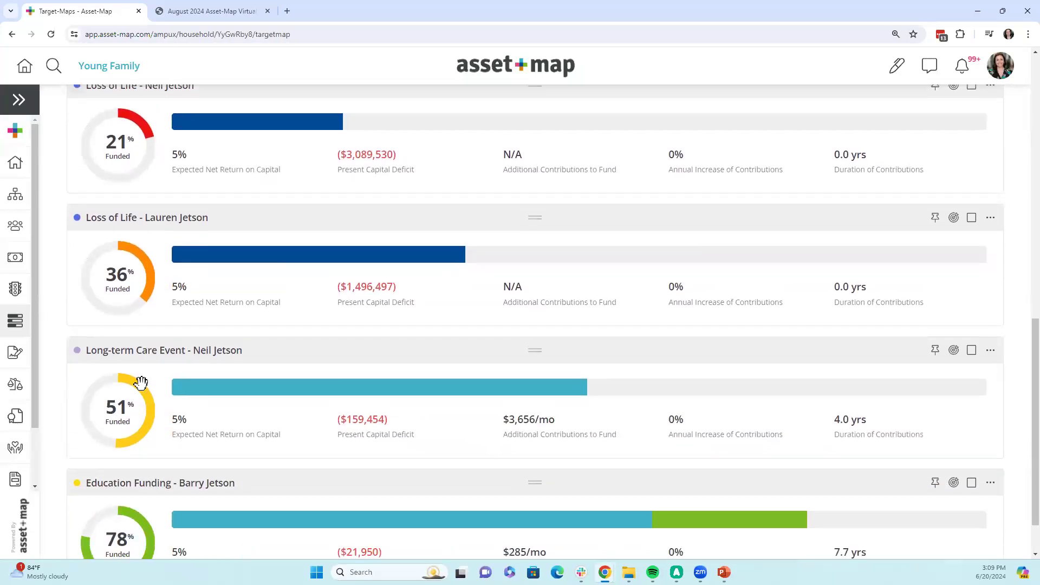
pyautogui.scroll(-1, 148, 418)
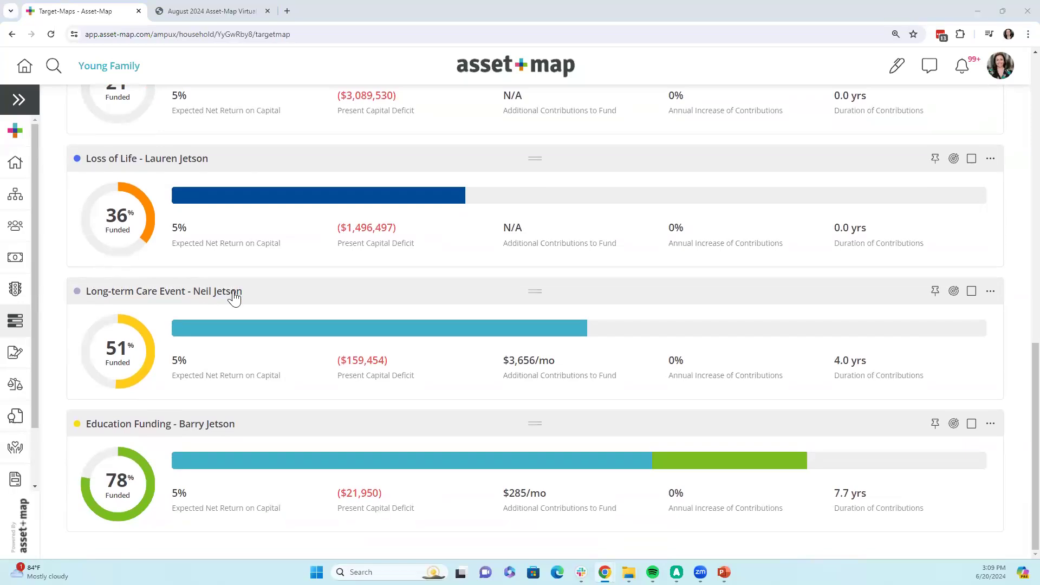
pyautogui.moveTo(171, 353)
pyautogui.scroll(7, 175, 363)
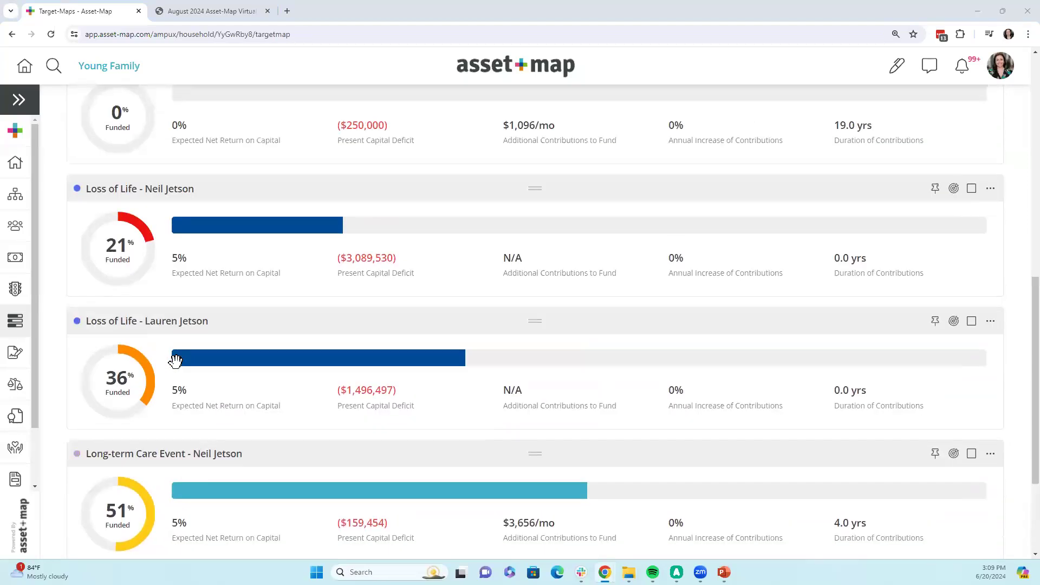
pyautogui.scroll(-2, 175, 361)
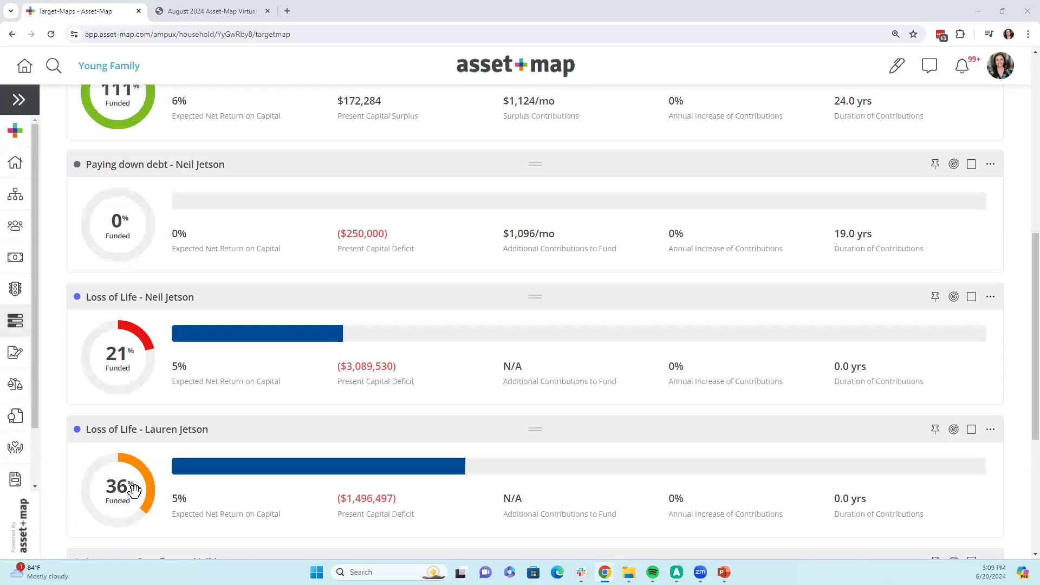
# Step: Review the funded percentages and gauge colours of the Loss of Life, Long-term Care Event and Education Funding Target-Maps
pyautogui.scroll(-4, 147, 484)
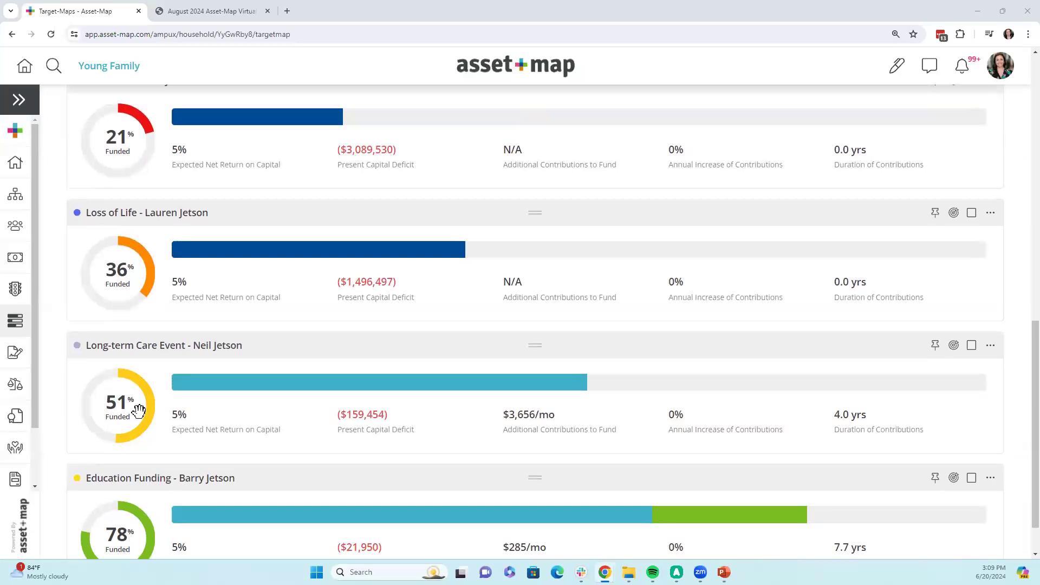
pyautogui.scroll(-1, 130, 433)
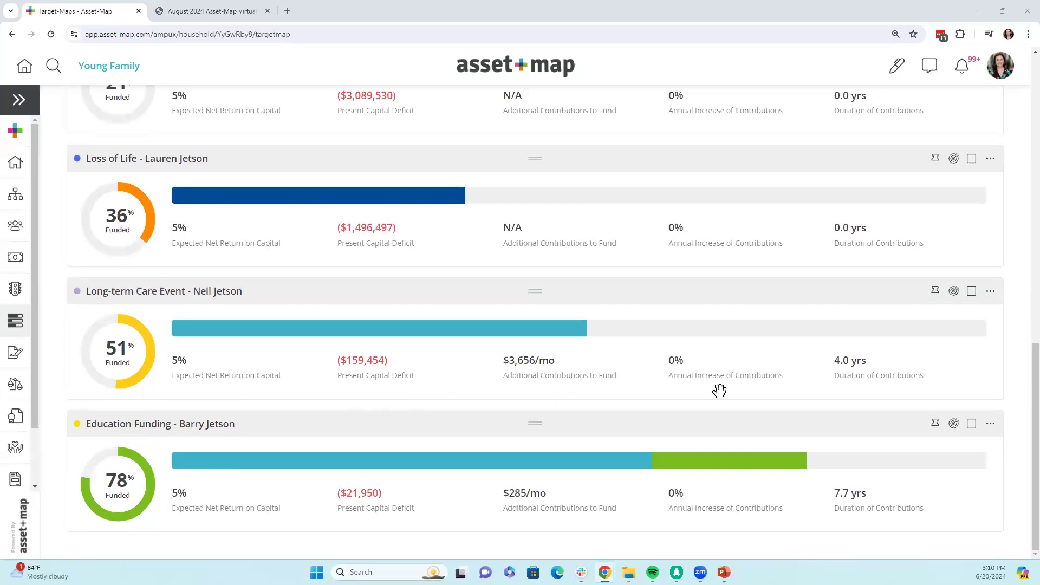
pyautogui.scroll(9, 436, 388)
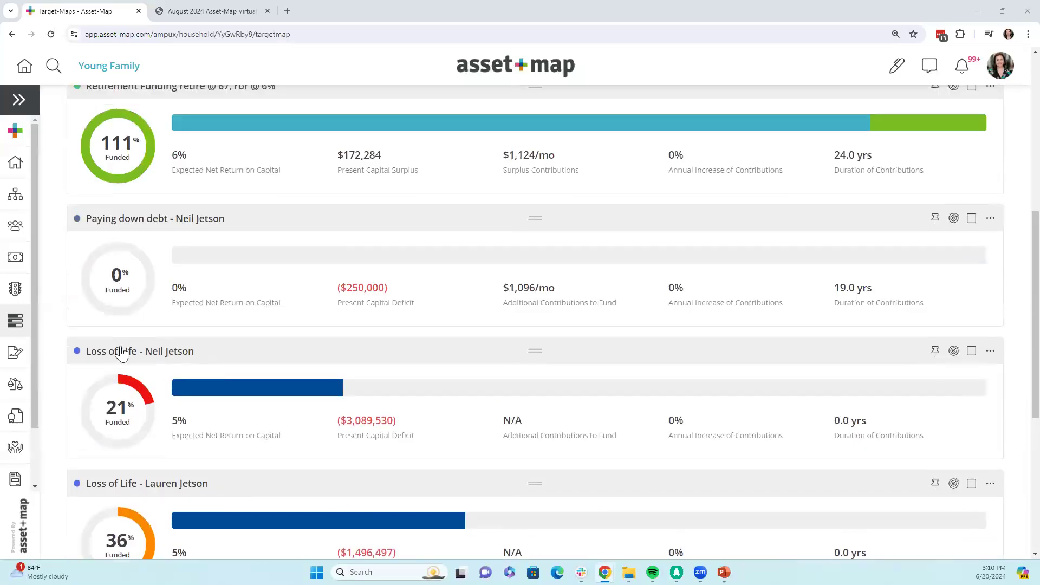
pyautogui.scroll(4, 145, 310)
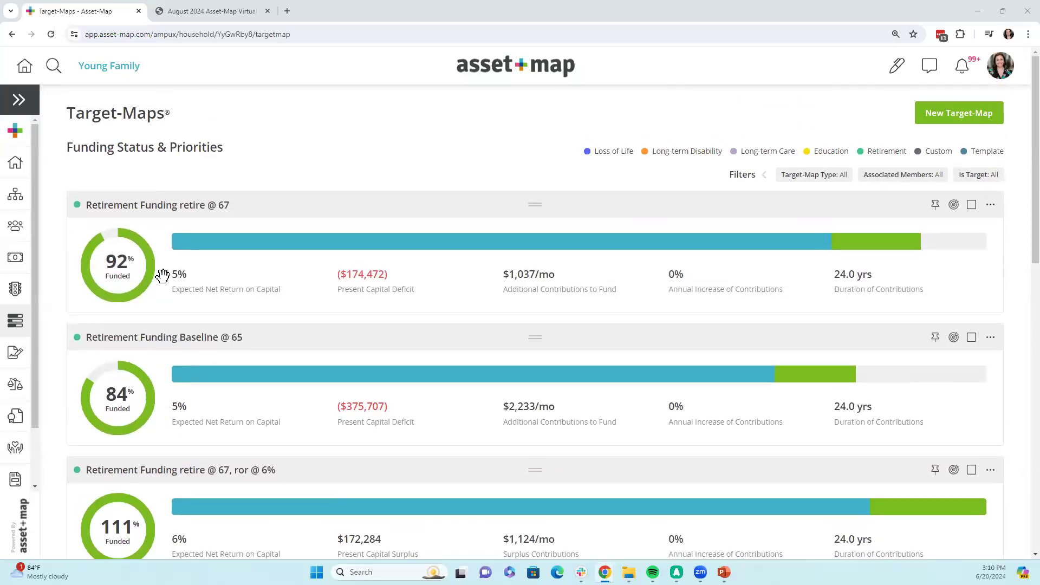
# Step: Pin the "Retirement Funding retire @ 67" Target-Map and try to move "Retirement Funding Baseline @ 65" above it
pyautogui.moveTo(174, 344); pyautogui.dragTo(214, 334)
pyautogui.click(936, 206)
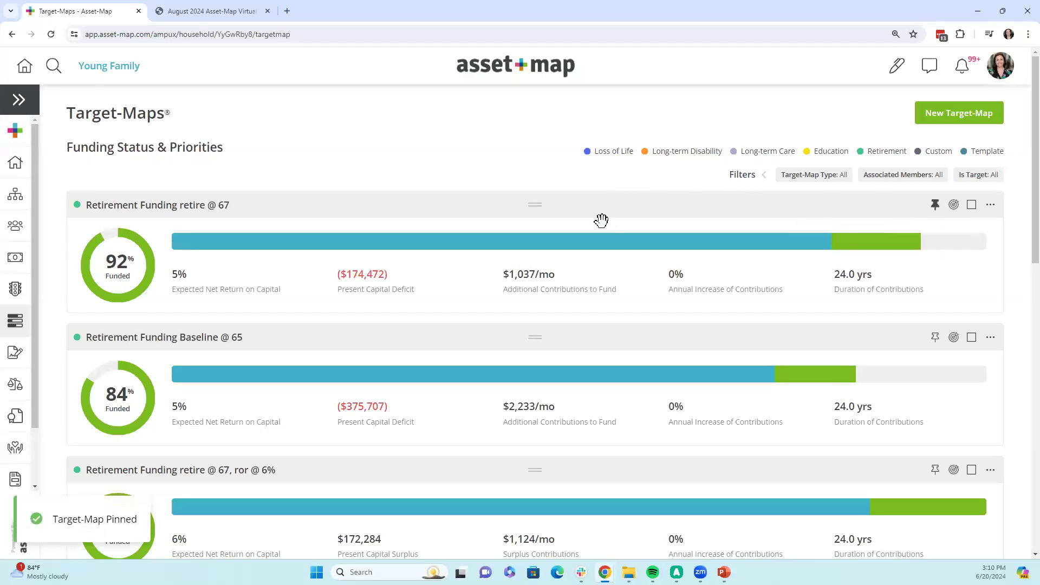
pyautogui.moveTo(510, 337); pyautogui.dragTo(466, 181)
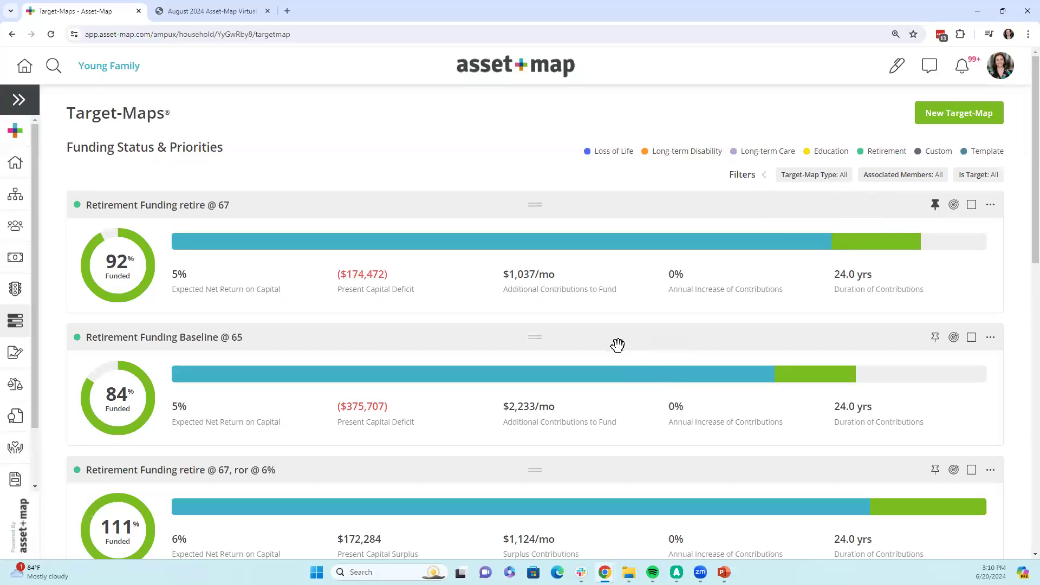
# Step: Move "Retirement Funding Baseline @ 65" to first place in the list and unpin "Retirement Funding retire @ 67"
pyautogui.moveTo(629, 330); pyautogui.dragTo(589, 195)
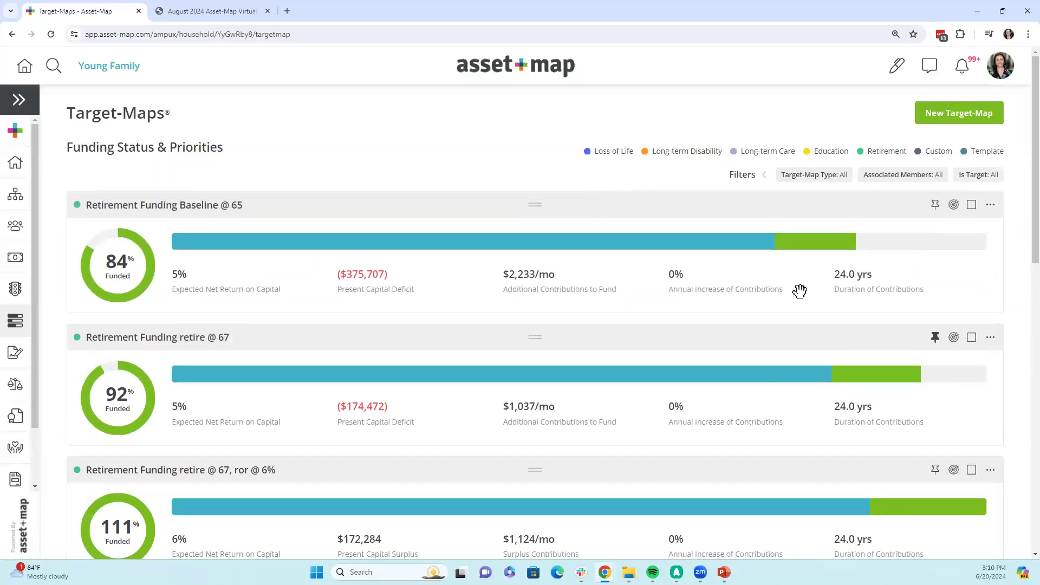
pyautogui.click(936, 207)
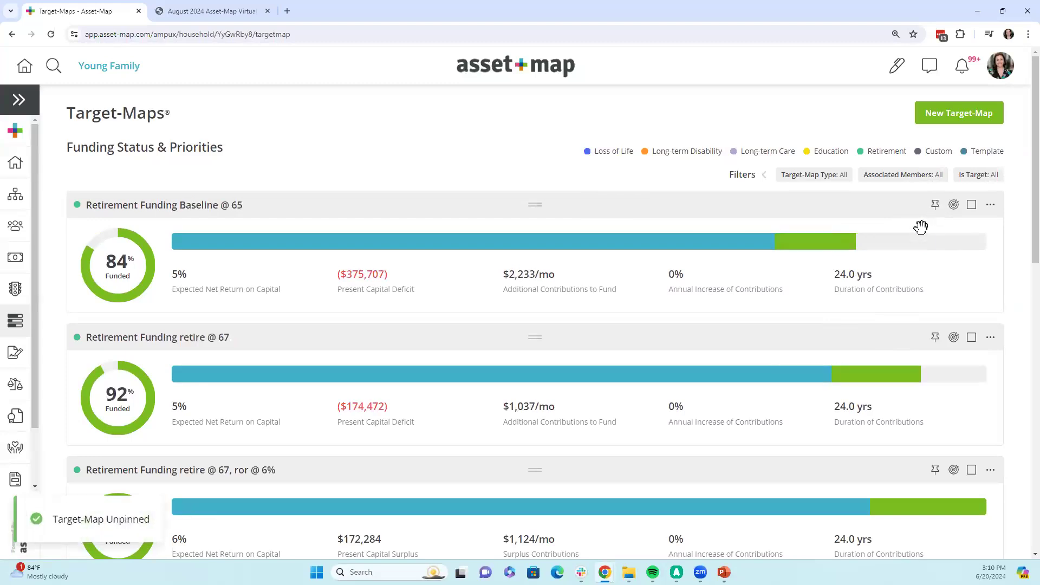
pyautogui.moveTo(303, 344)
pyautogui.mouseDown()
pyautogui.moveTo(372, 292)
pyautogui.moveTo(316, 193)
pyautogui.moveTo(343, 230)
pyautogui.moveTo(317, 343)
pyautogui.mouseUp()
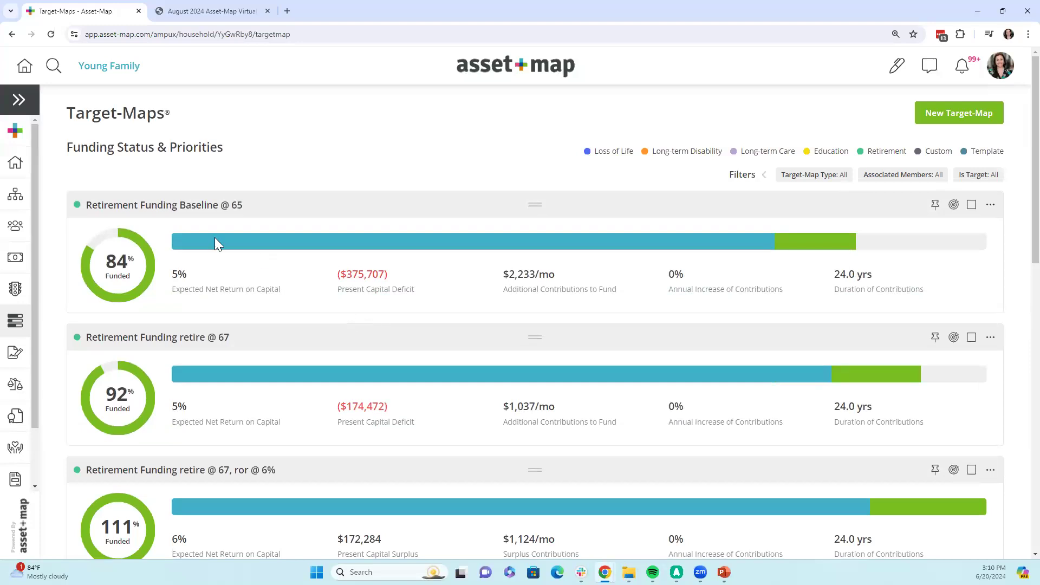
# Step: Inspect the two places to rename "Retirement Funding Baseline @ 65", its list title and its Target-Map Settings, and return to the list without changes
pyautogui.click(127, 206)
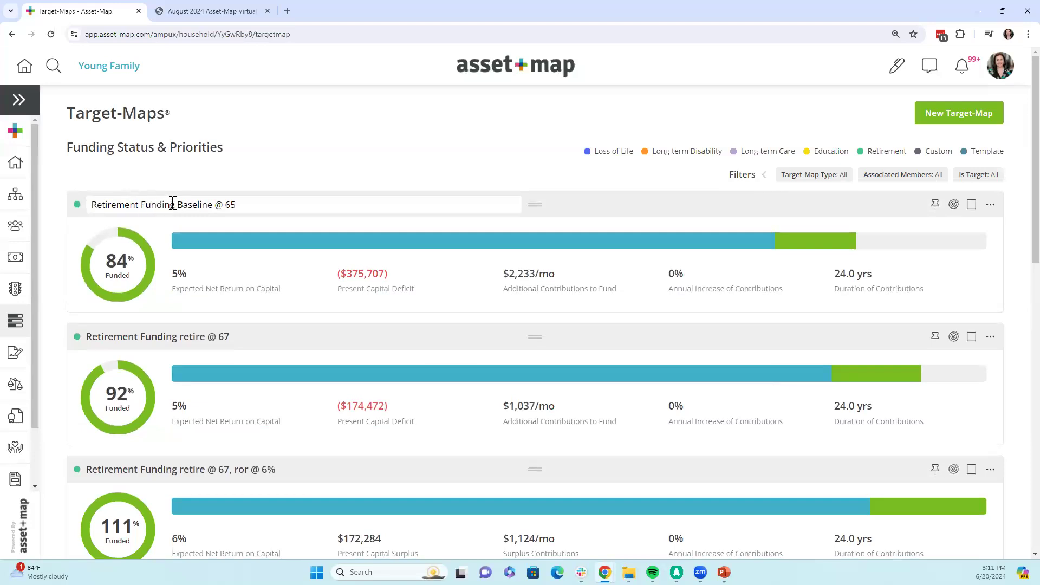
pyautogui.click(233, 162)
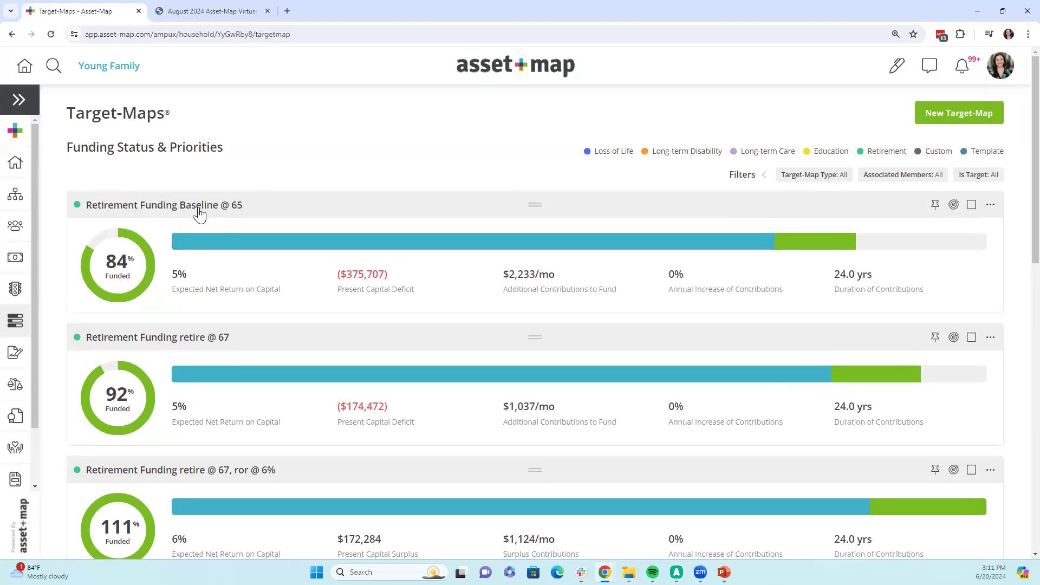
pyautogui.click(415, 250)
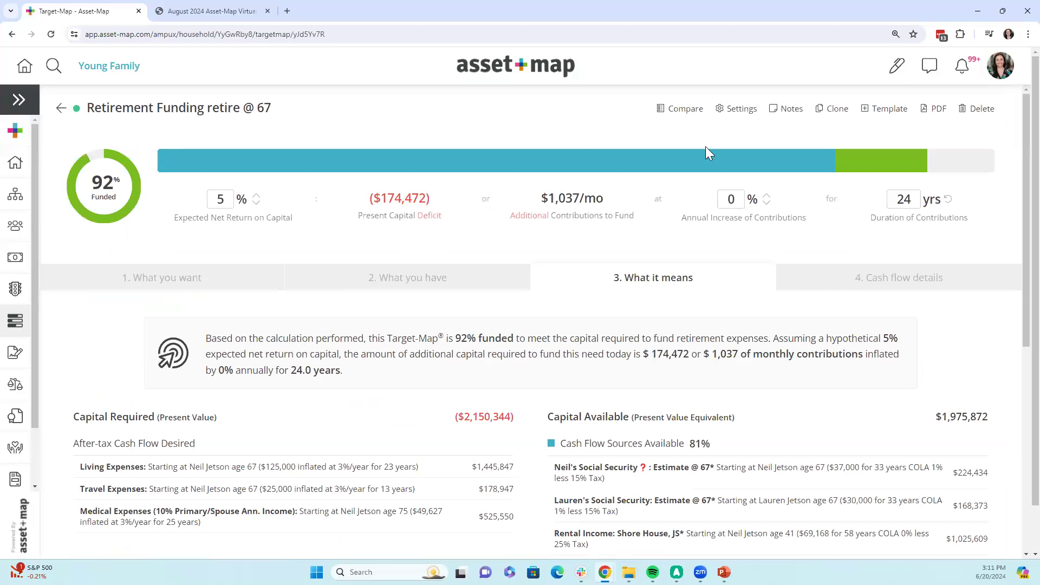
pyautogui.click(741, 109)
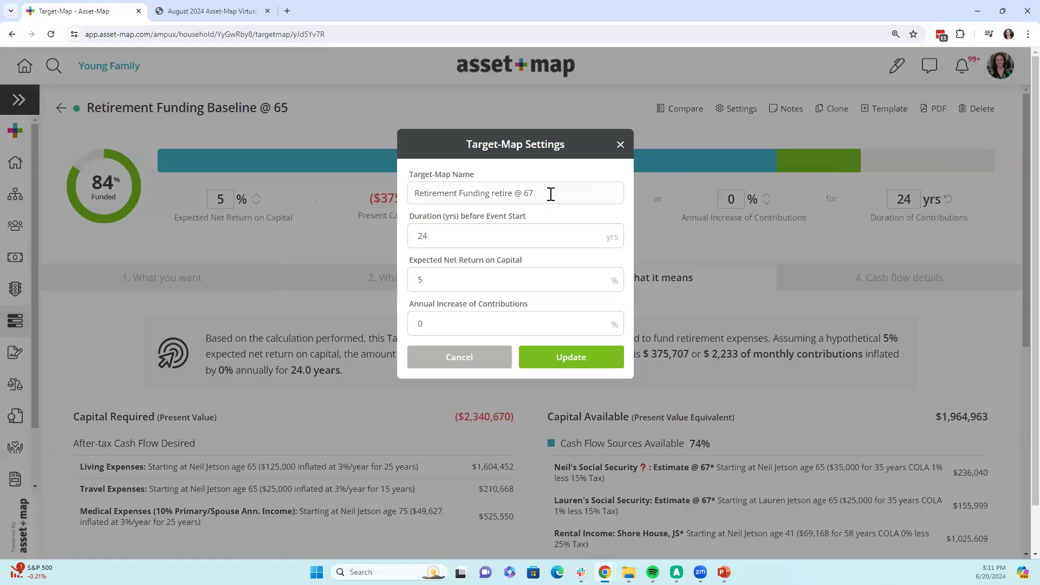
pyautogui.click(620, 146)
pyautogui.click(15, 320)
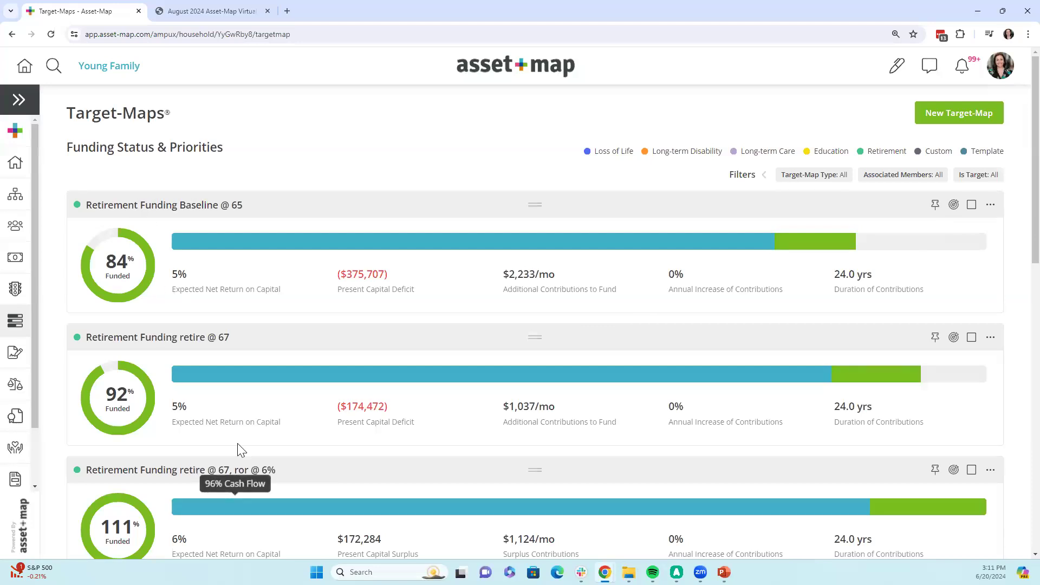
# Step: Mark "Retirement Funding Baseline @ 65" as a target and view the types offered for a new Target-Map without creating one
pyautogui.scroll(-2, 241, 409)
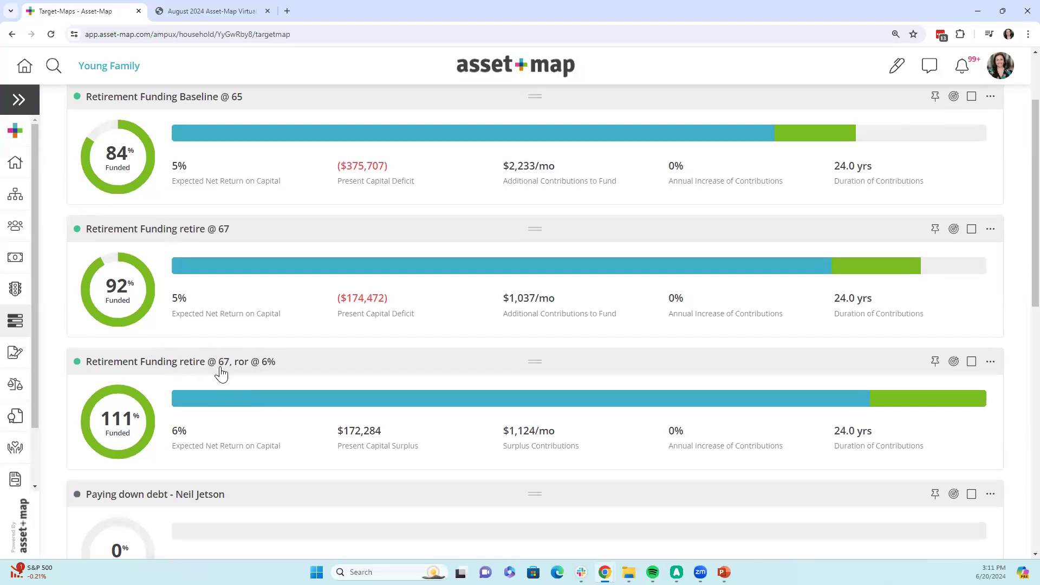
pyautogui.scroll(2, 255, 371)
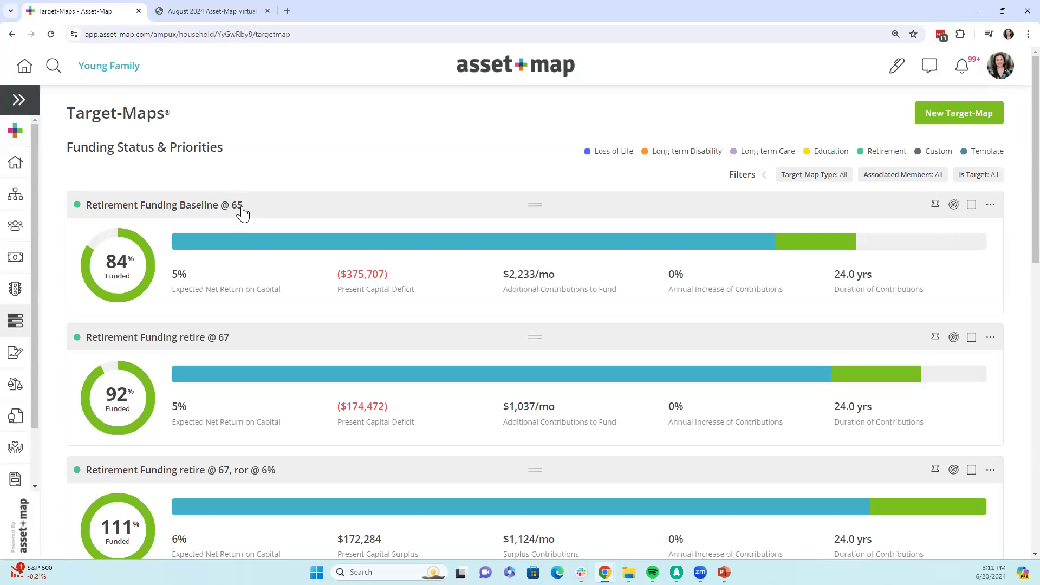
pyautogui.click(954, 206)
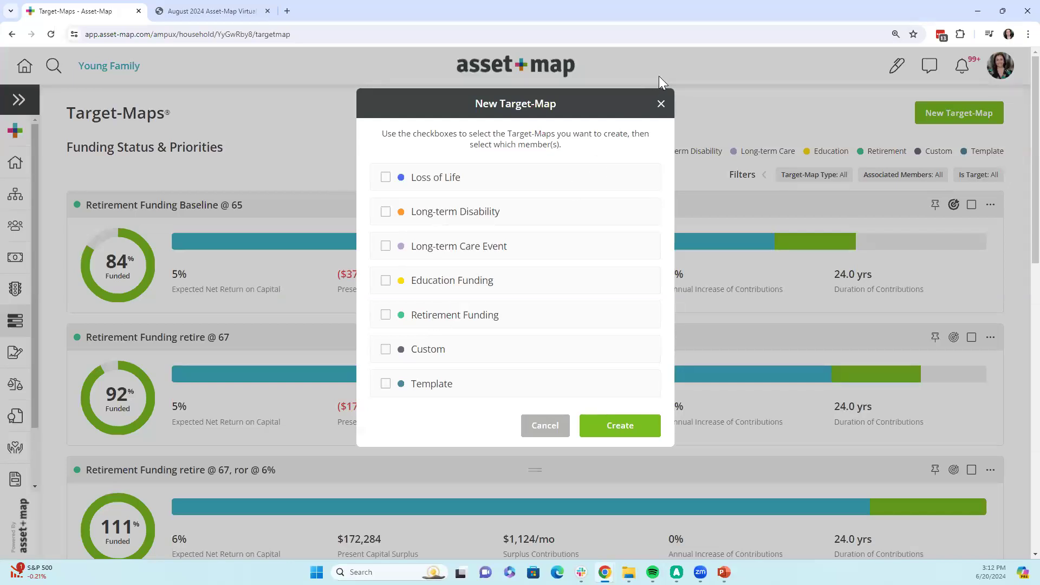
pyautogui.click(661, 103)
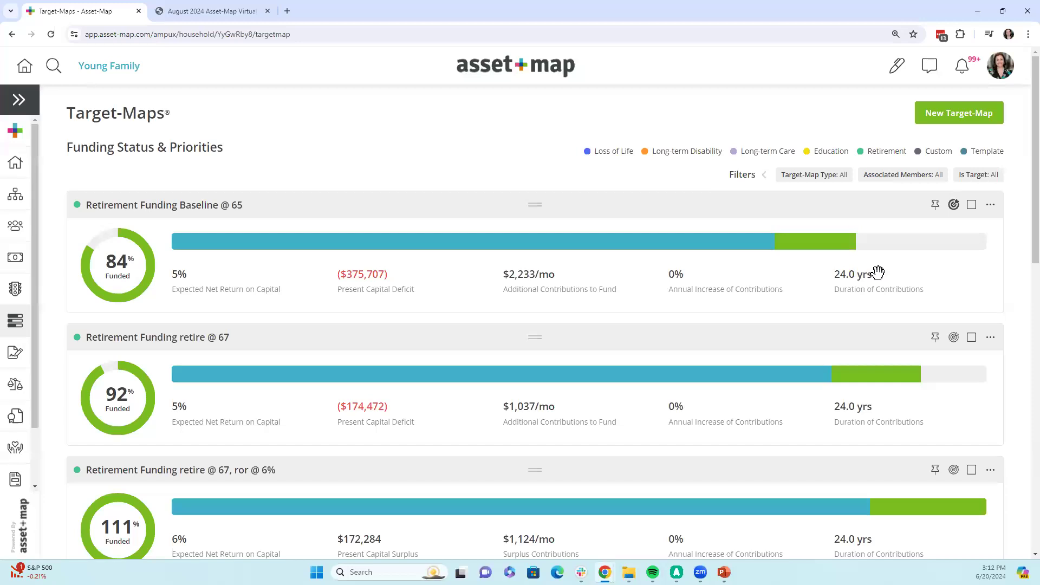
# Step: Review the whole Target-Maps list from the retirement scenarios down to Education Funding
pyautogui.click(954, 341)
pyautogui.scroll(-4, 292, 308)
pyautogui.scroll(-9, 303, 325)
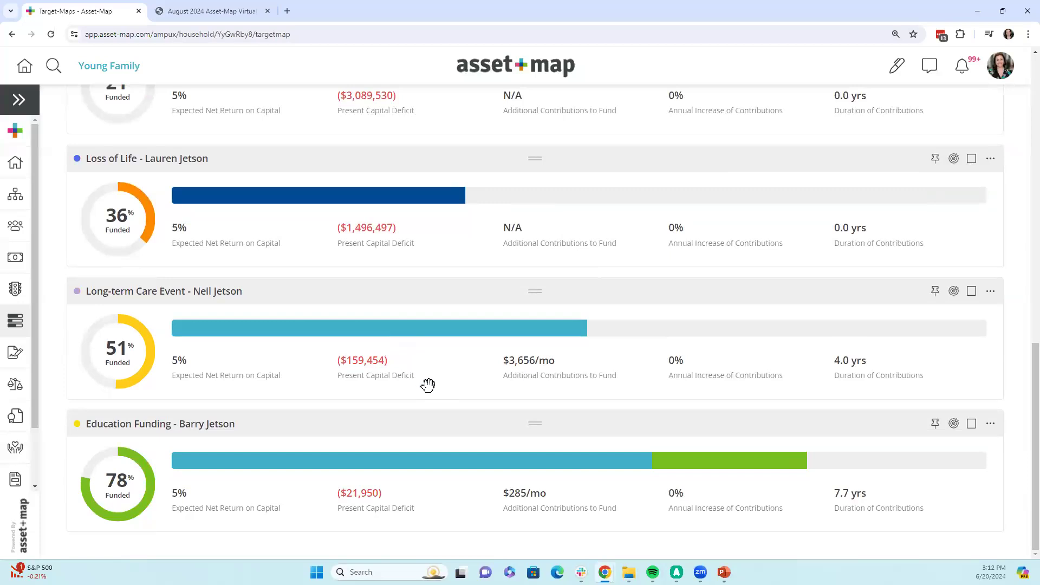
pyautogui.scroll(9, 596, 387)
pyautogui.scroll(4, 638, 384)
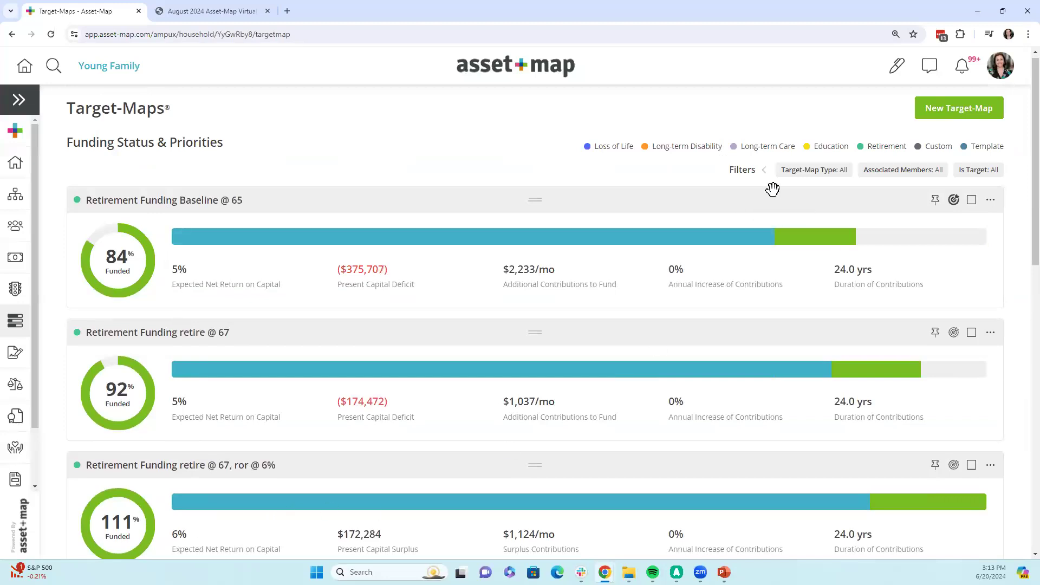
# Step: Filter the Target-Maps list by the Retirement type and review the matching retirement scenarios
pyautogui.click(746, 171)
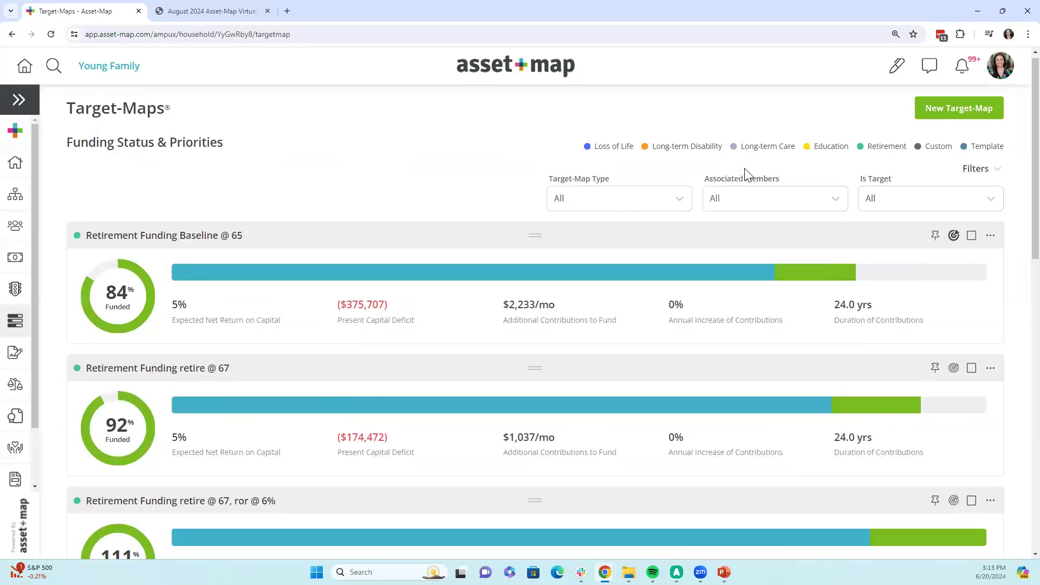
pyautogui.click(644, 202)
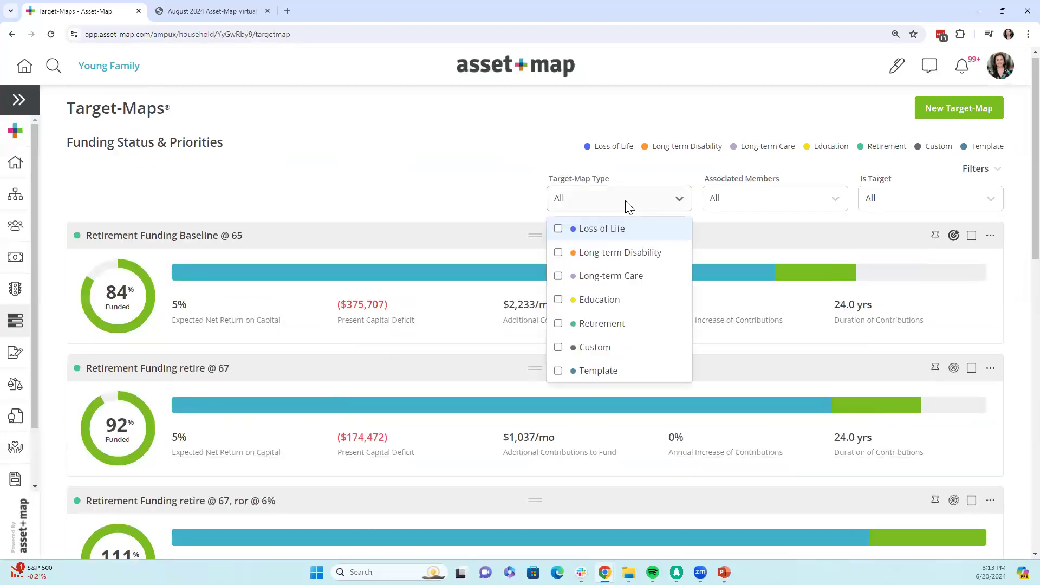
pyautogui.click(559, 324)
pyautogui.click(402, 162)
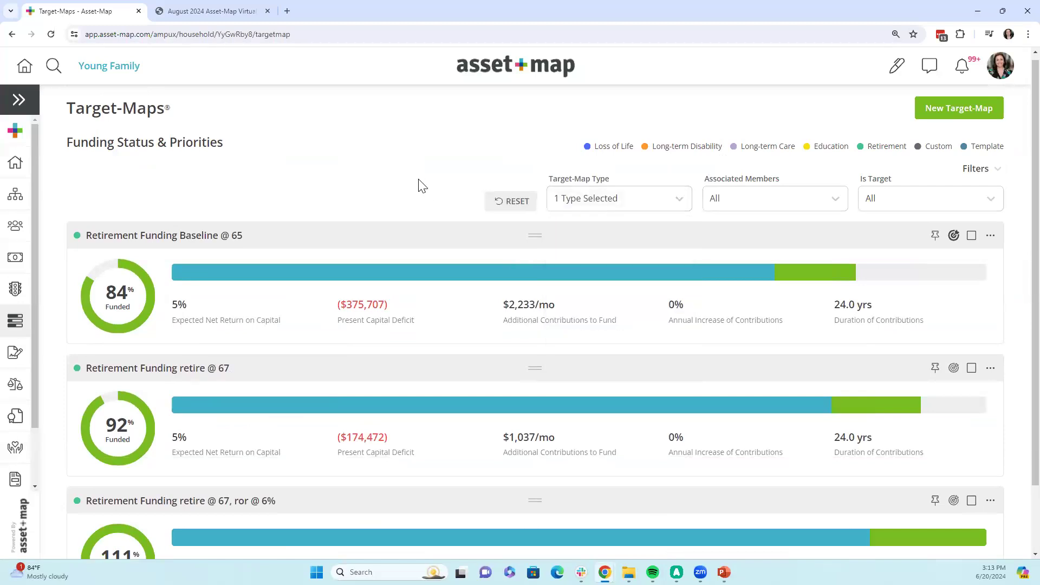
pyautogui.scroll(-2, 401, 325)
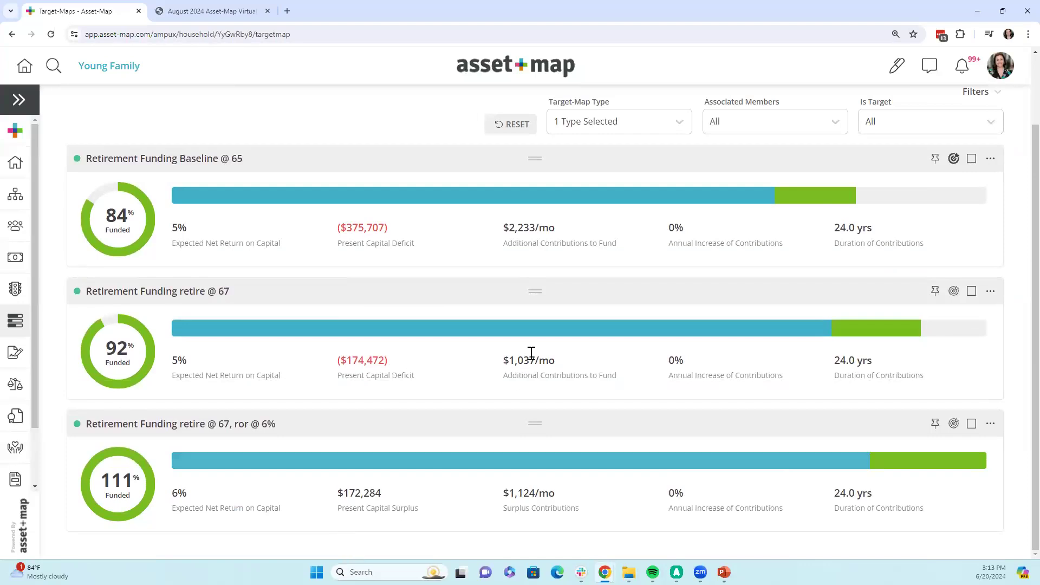
# Step: Clear the Retirement type filter and try Long-term Disability and Education in its place
pyautogui.click(577, 129)
pyautogui.click(558, 247)
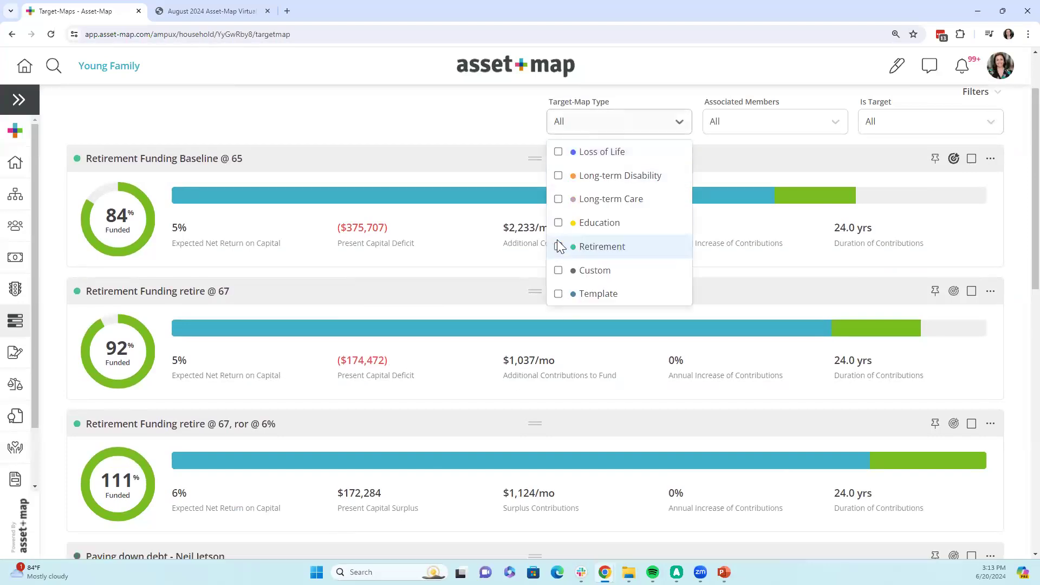
pyautogui.click(589, 175)
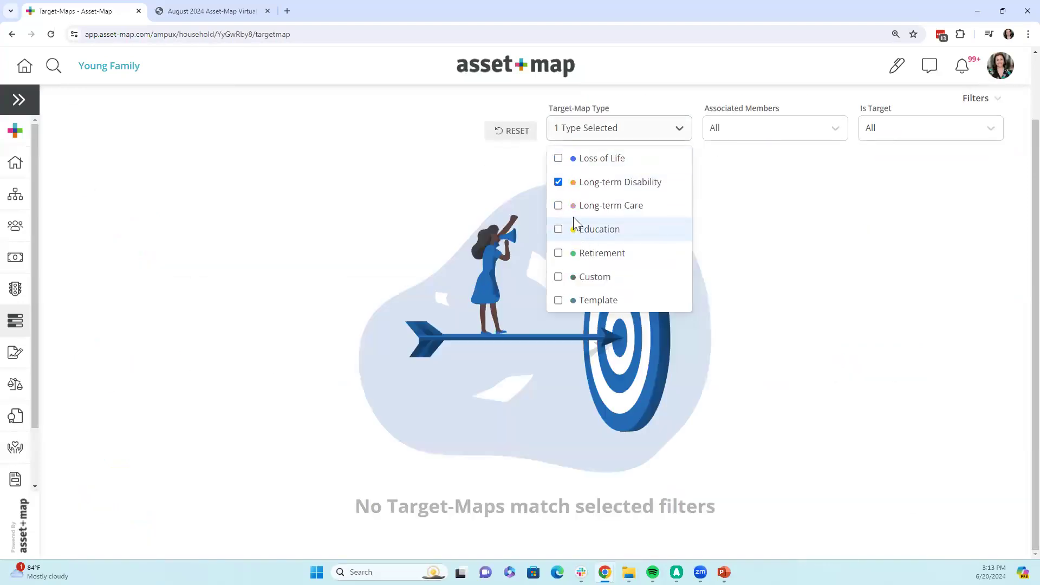
pyautogui.click(558, 176)
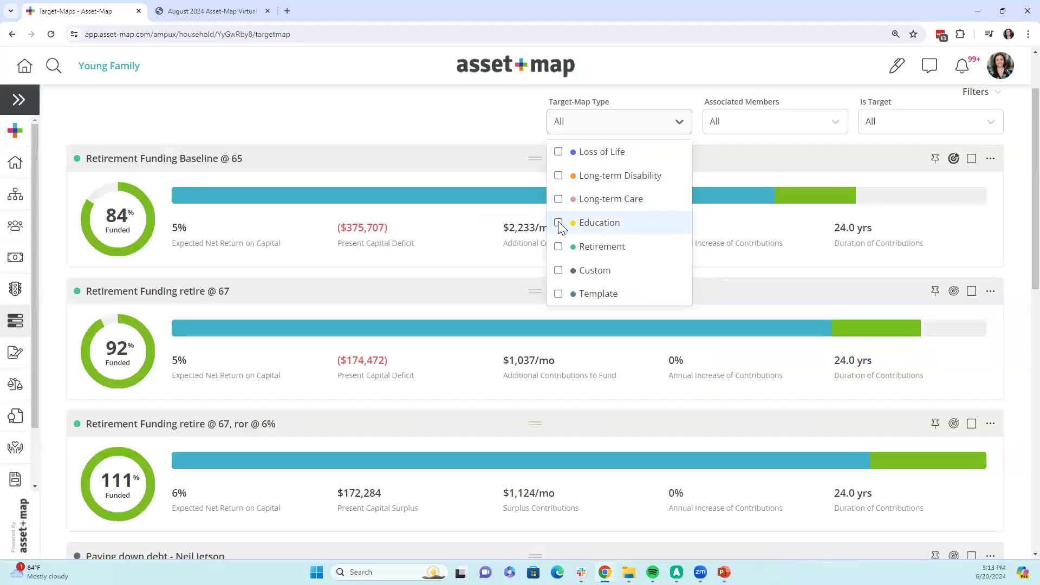
pyautogui.click(558, 223)
pyautogui.click(608, 202)
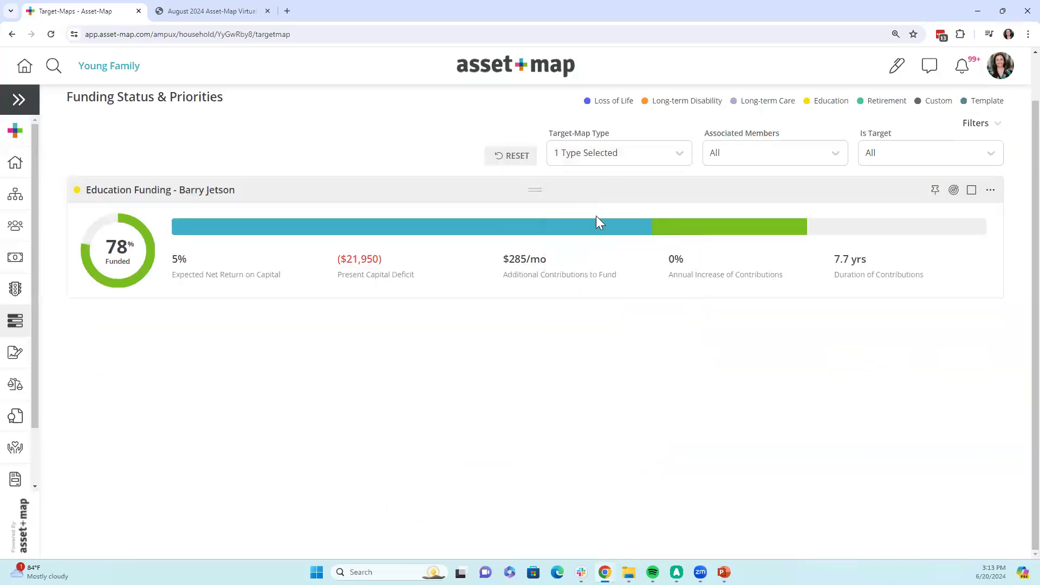
# Step: Switch the Target-Map Type filter from Education back to Retirement
pyautogui.click(588, 162)
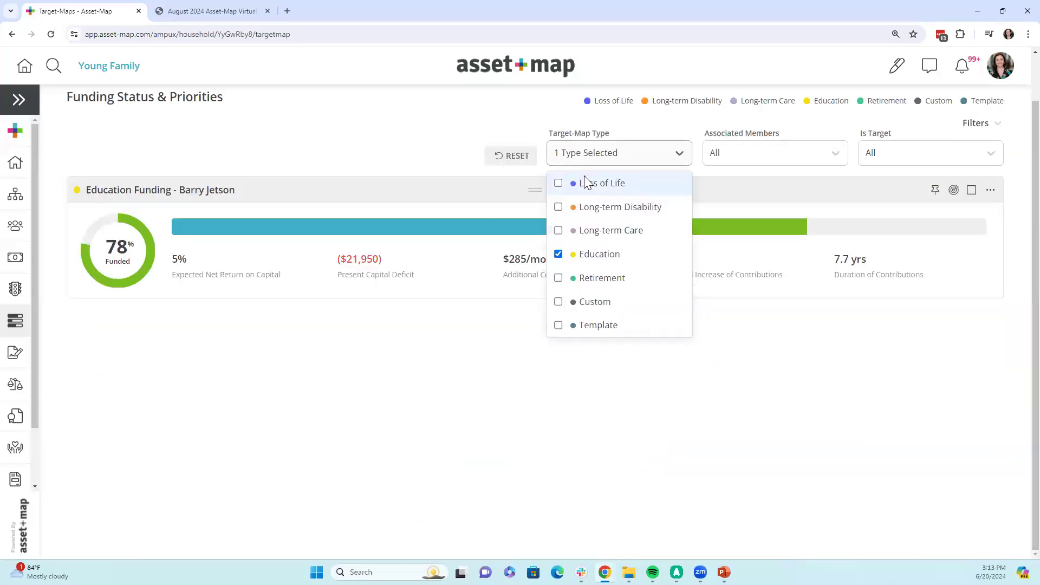
pyautogui.click(558, 256)
pyautogui.click(558, 278)
pyautogui.click(353, 129)
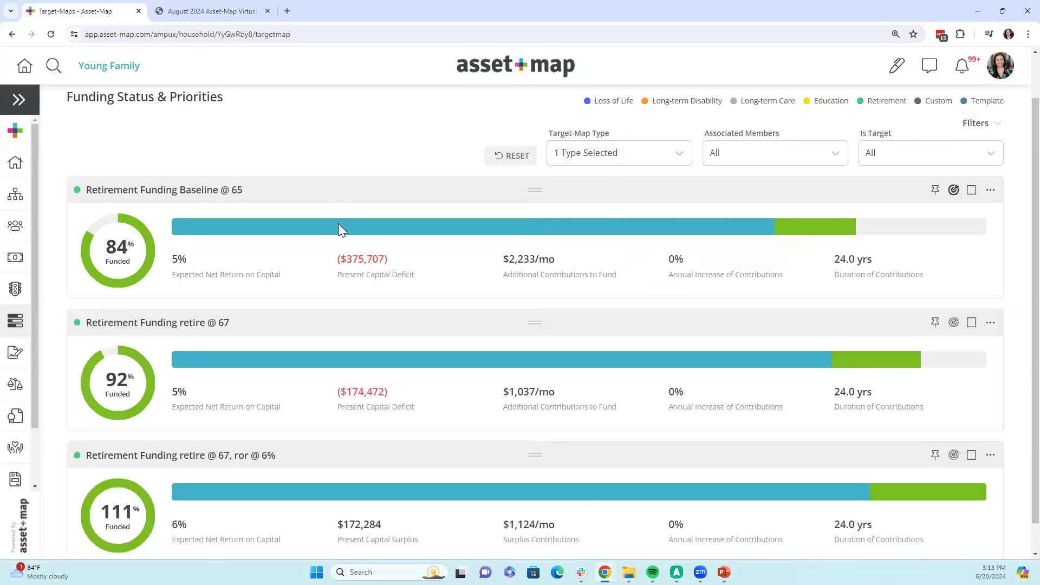
pyautogui.scroll(-1, 358, 303)
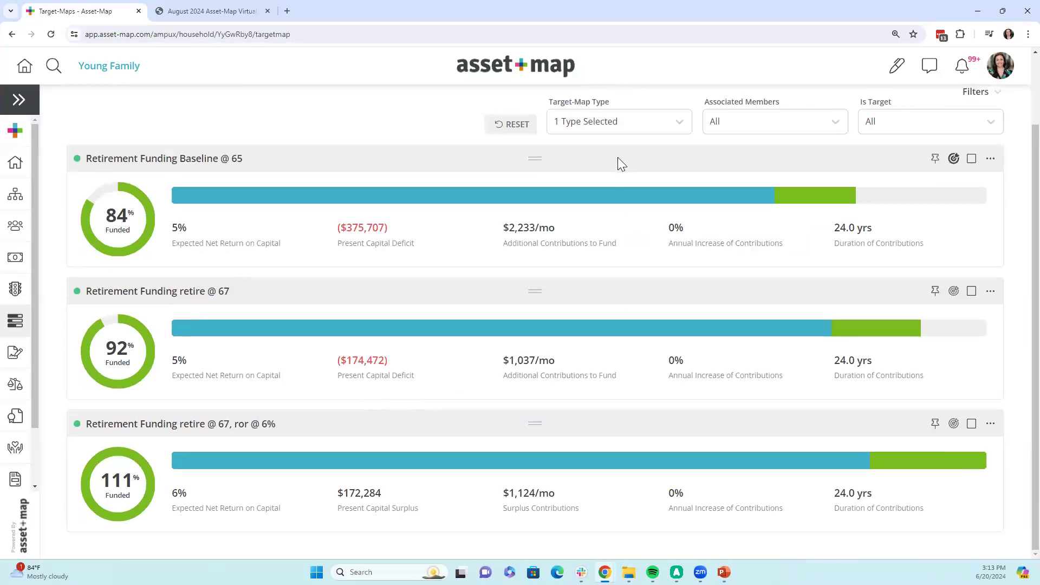
# Step: View the choices in the Target-Map Type, Associated Members and Is Target filters without changing them
pyautogui.click(596, 123)
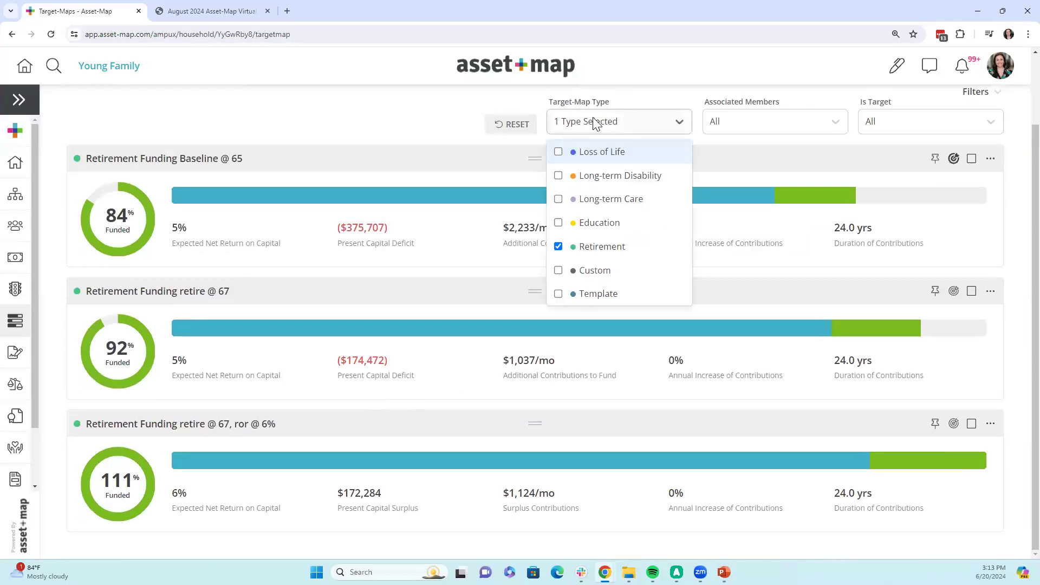
pyautogui.click(724, 126)
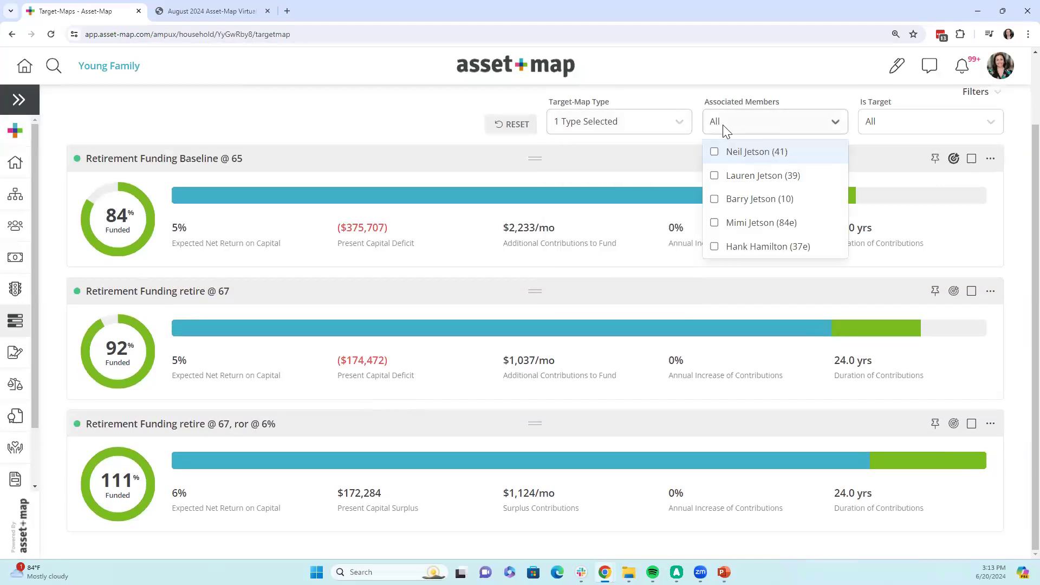
pyautogui.click(898, 121)
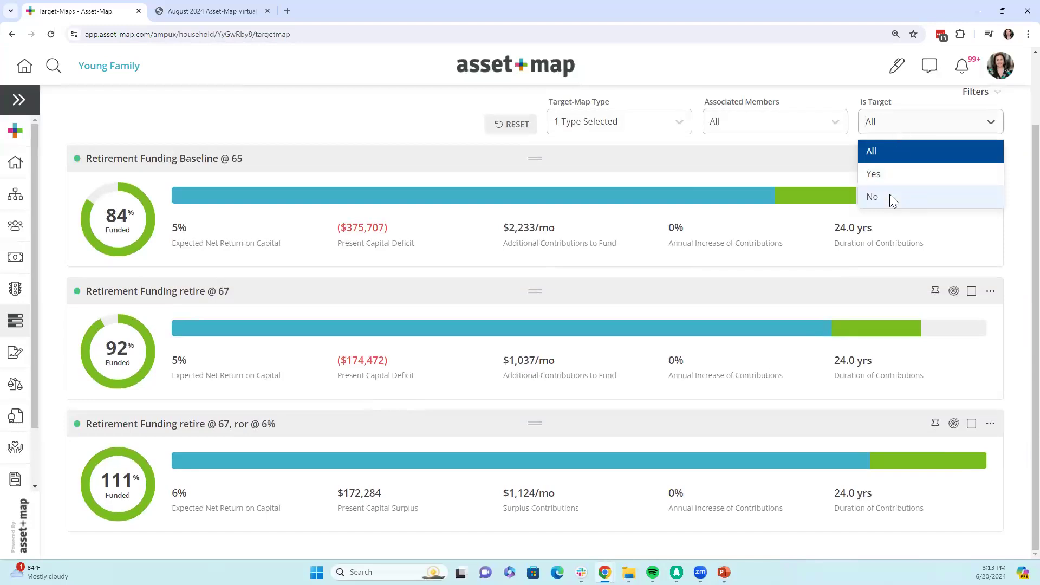
pyautogui.click(408, 123)
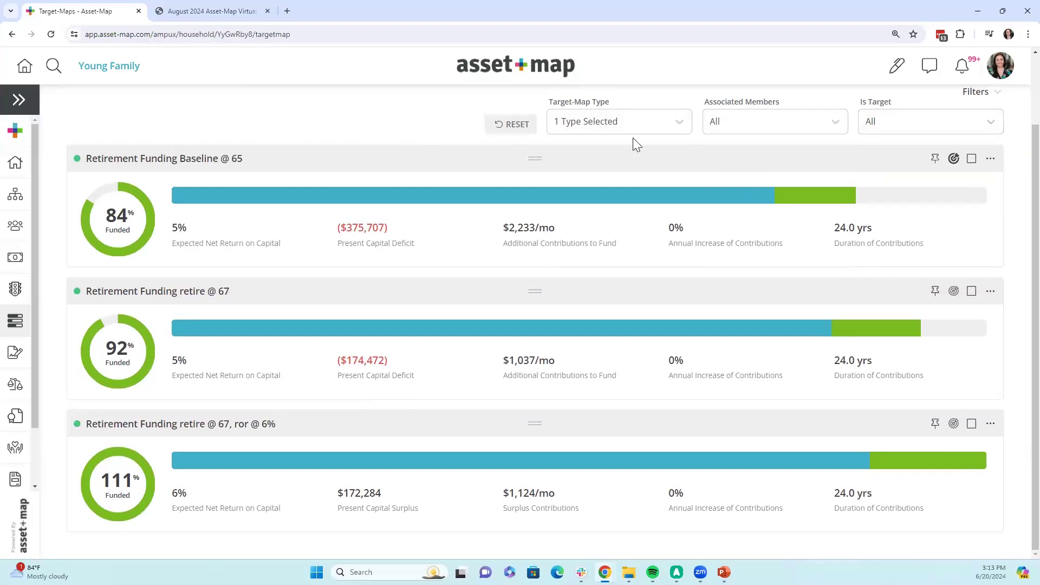
# Step: Reset the Target-Map filters and look through the household's complete list of Target-Maps
pyautogui.click(513, 125)
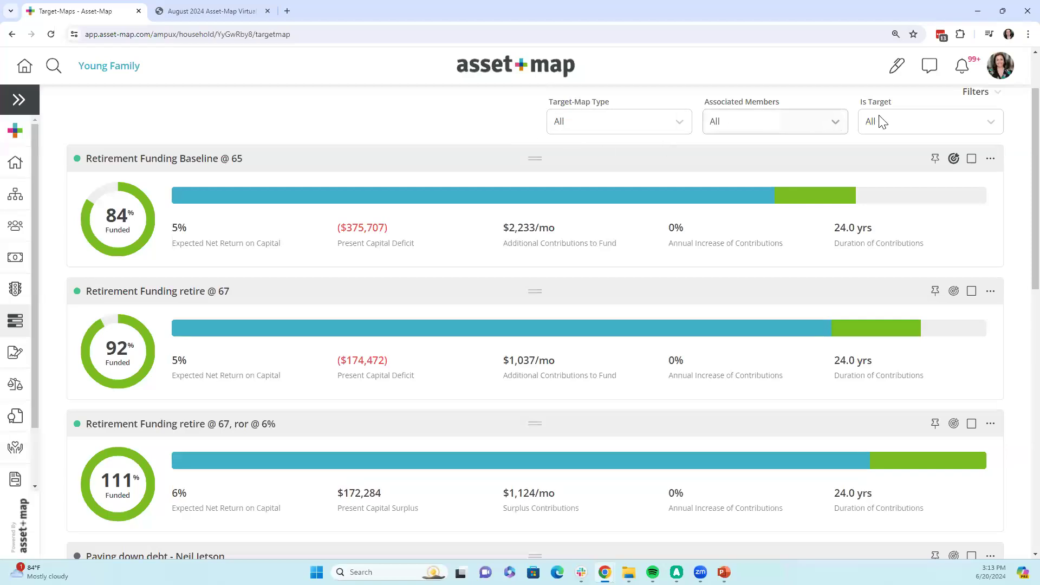
pyautogui.scroll(-12, 848, 251)
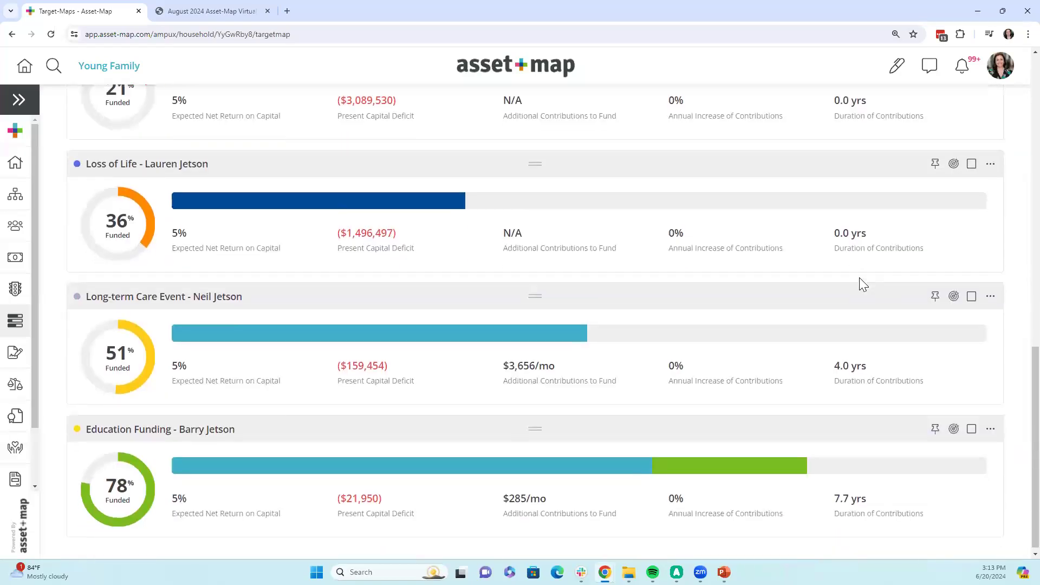
pyautogui.scroll(12, 863, 283)
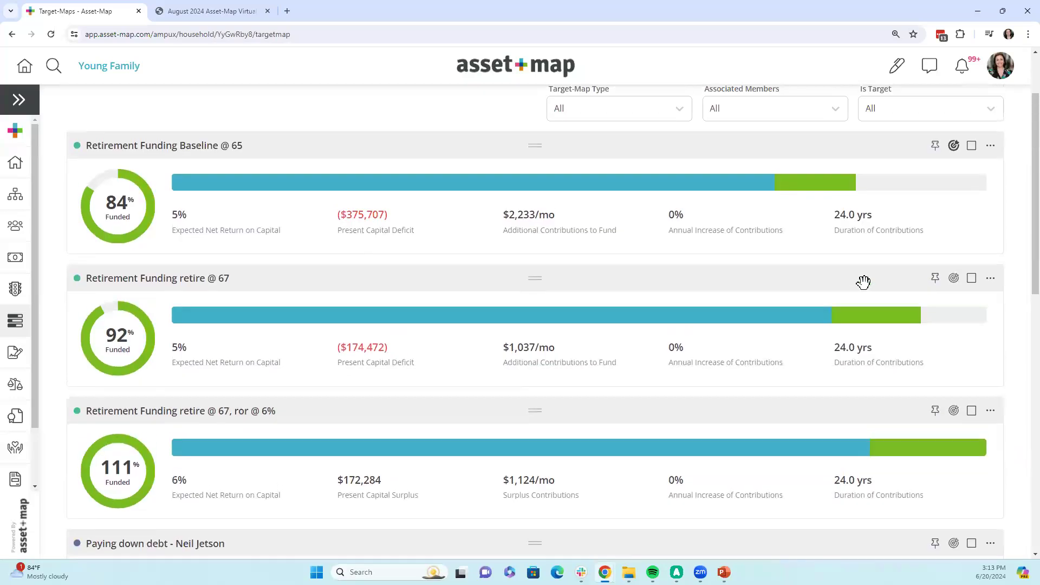
pyautogui.scroll(2, 863, 281)
# Step: Filter the Target-Maps list by the Retirement type again and review the matching retirement scenarios
pyautogui.click(588, 205)
pyautogui.click(581, 328)
pyautogui.click(580, 205)
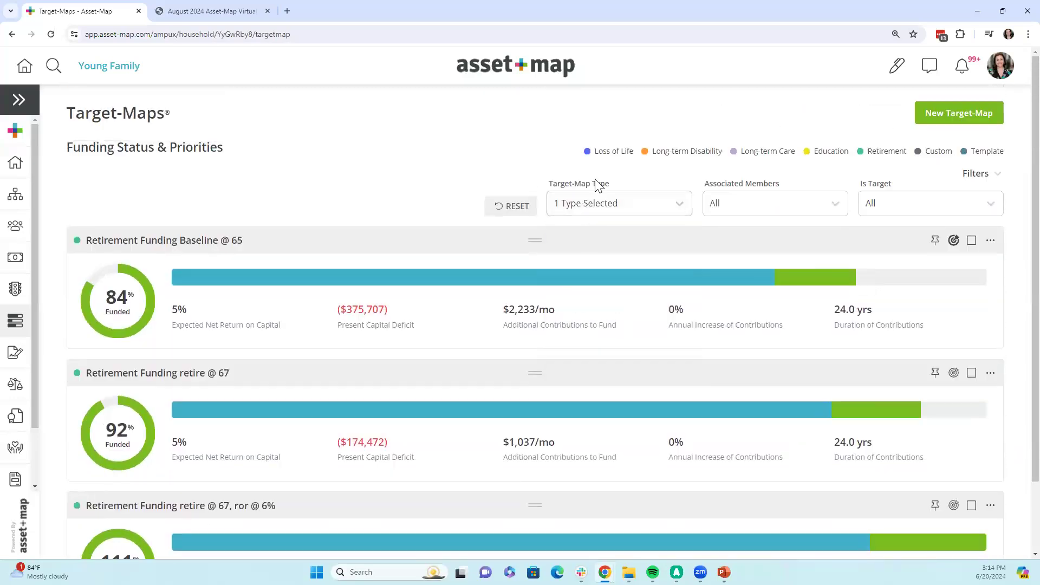
pyautogui.scroll(-2, 748, 404)
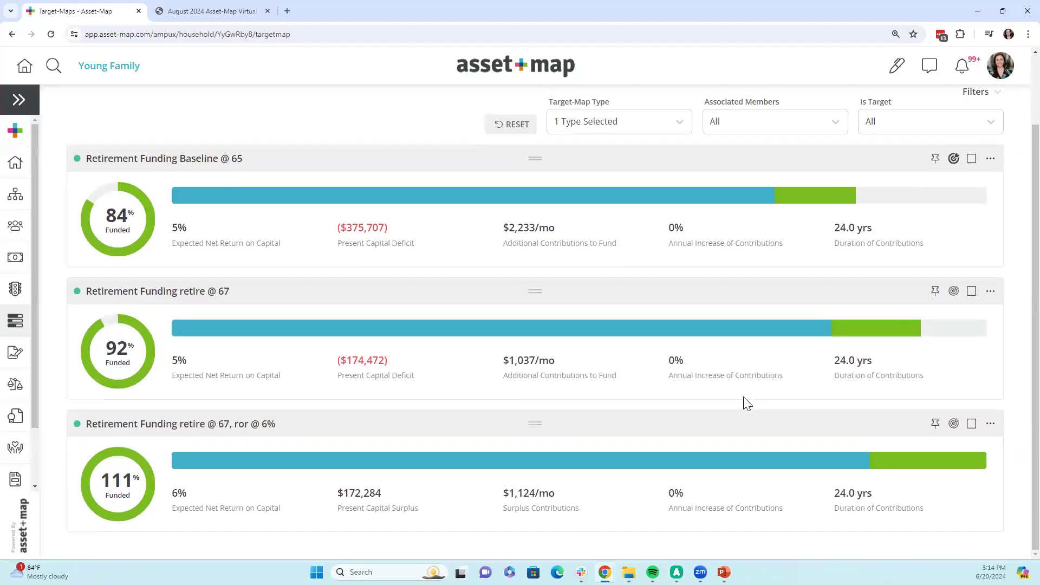
# Step: Examine which Target-Maps can be included on the Reports page and return to the Target-Maps list
pyautogui.click(31, 104)
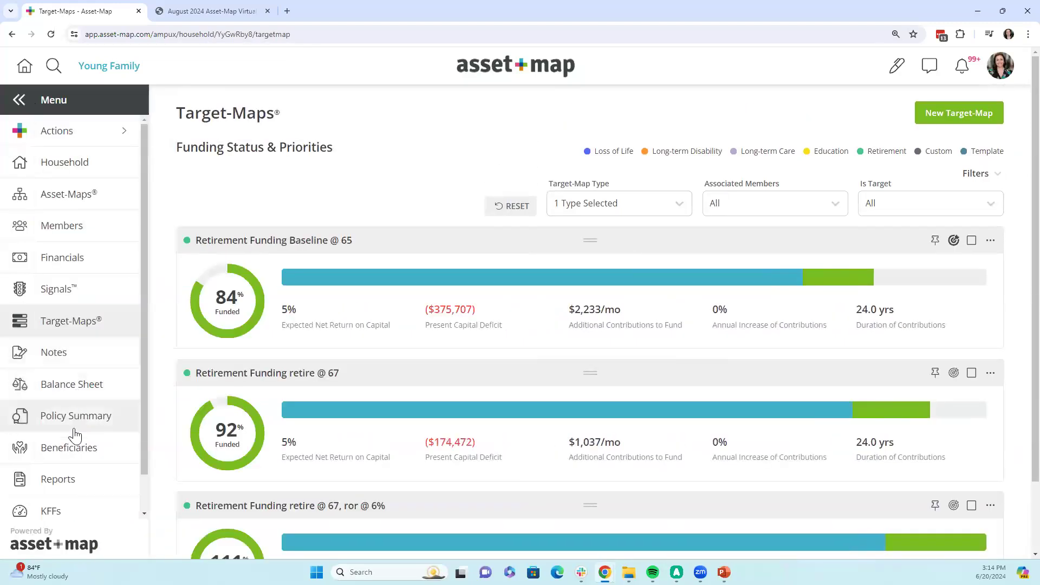
pyautogui.click(68, 487)
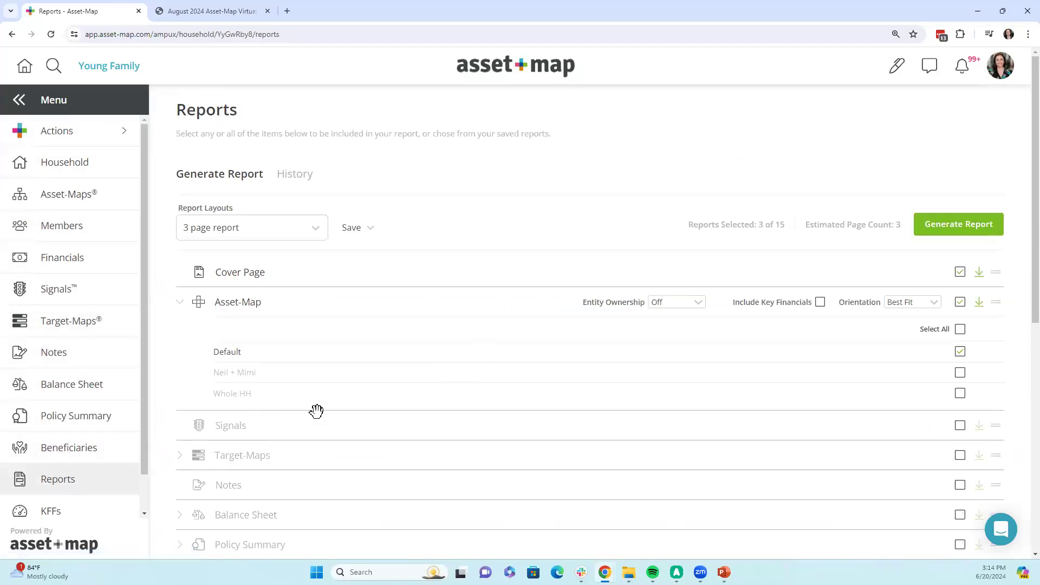
pyautogui.scroll(-1, 194, 417)
pyautogui.click(181, 409)
pyautogui.scroll(-2, 360, 334)
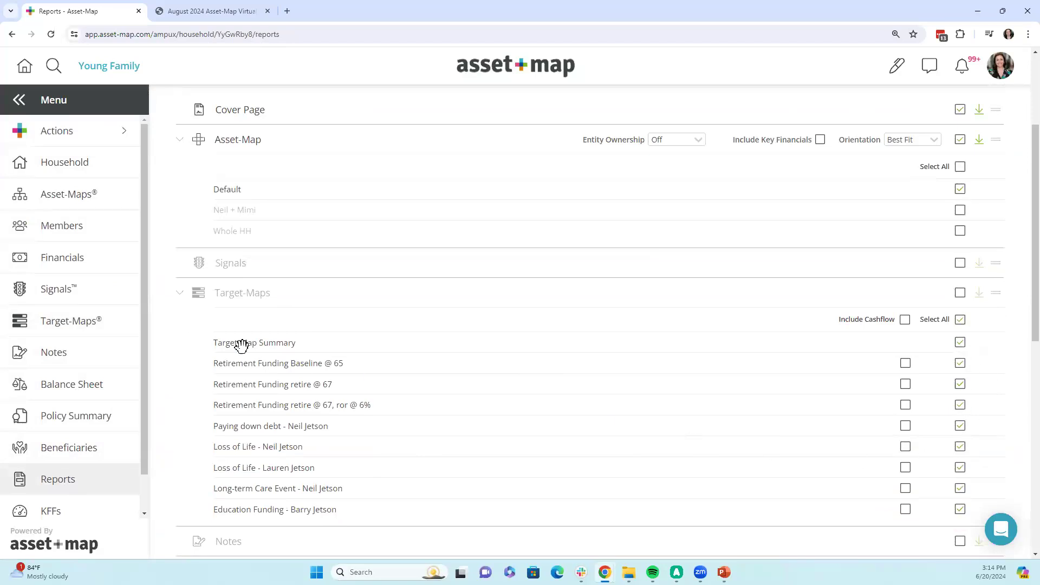
pyautogui.click(82, 332)
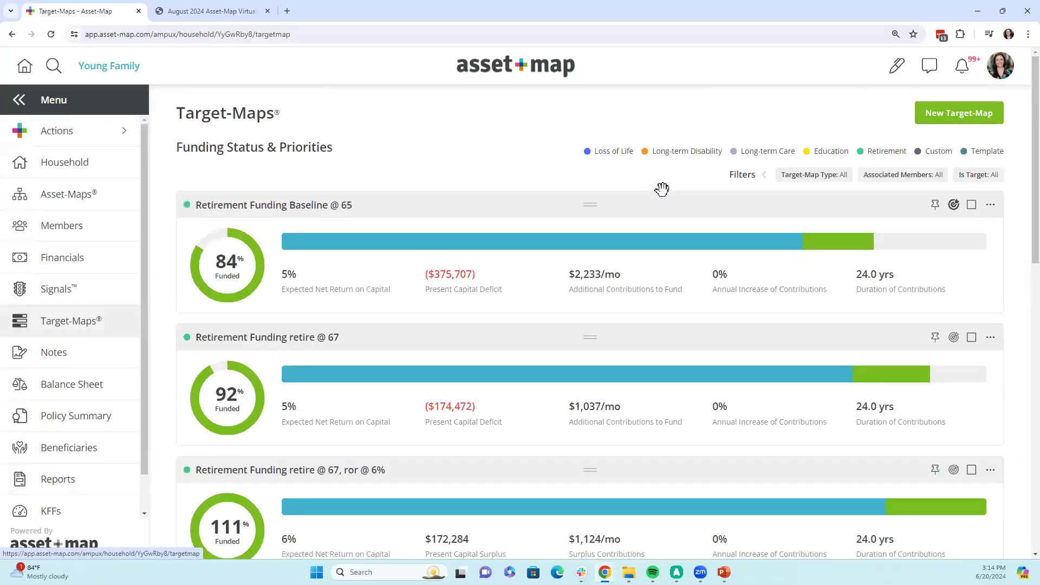
# Step: Expand the Target-Map filters to show their choices, and collapse them and the navigation menu again
pyautogui.click(751, 179)
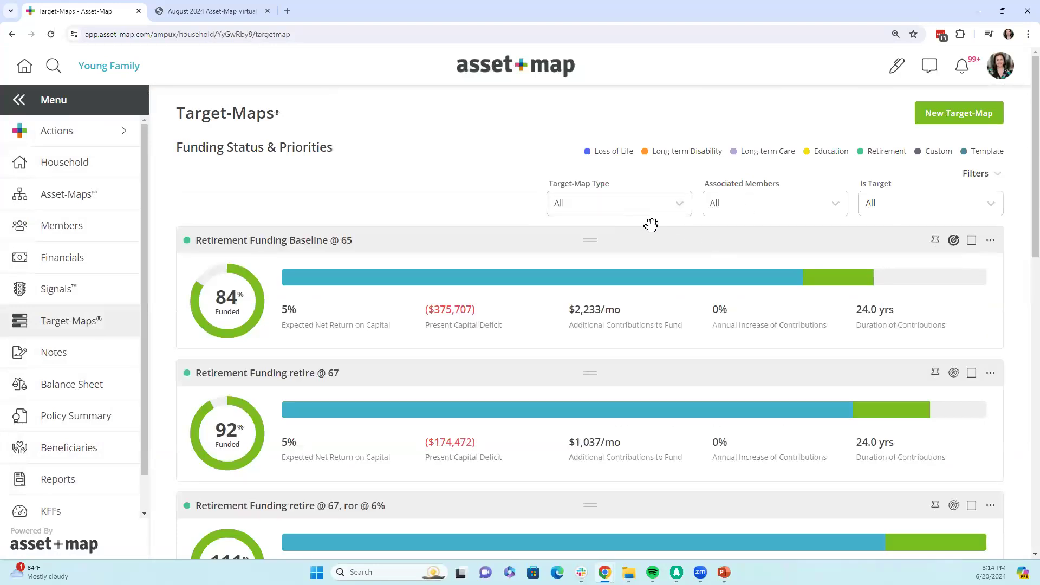
pyautogui.click(979, 174)
pyautogui.click(113, 100)
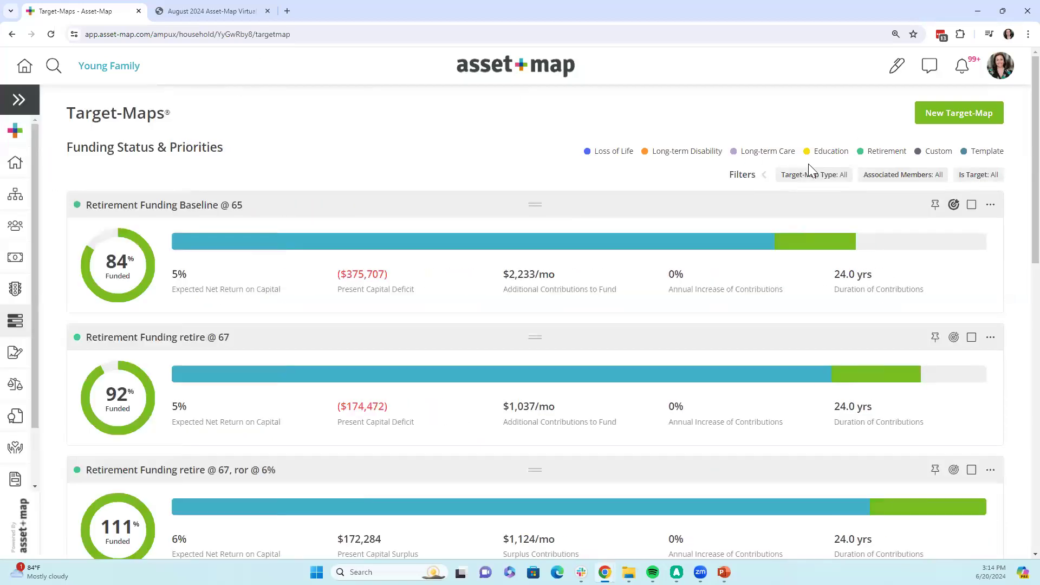
pyautogui.click(750, 179)
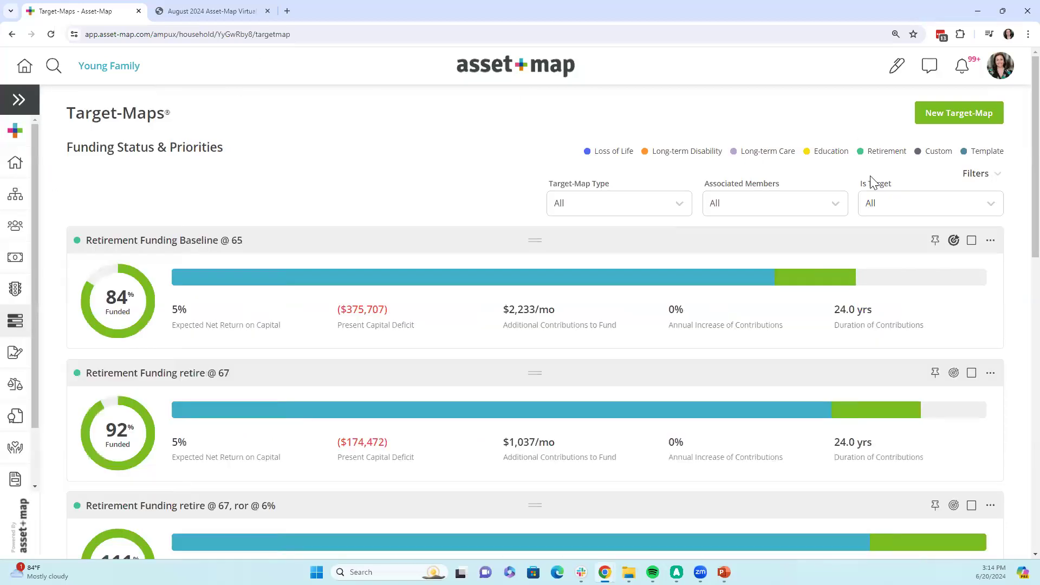
pyautogui.click(978, 179)
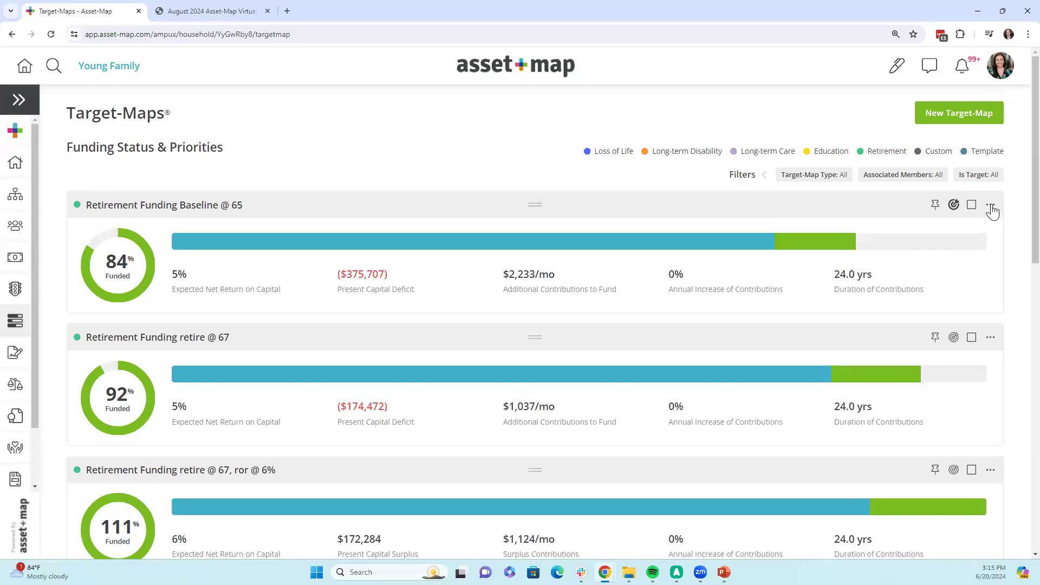
# Step: Review the actions, settings and inline name field of the Retirement Funding Baseline @ 65 Target-Map, closing each without editing
pyautogui.click(991, 207)
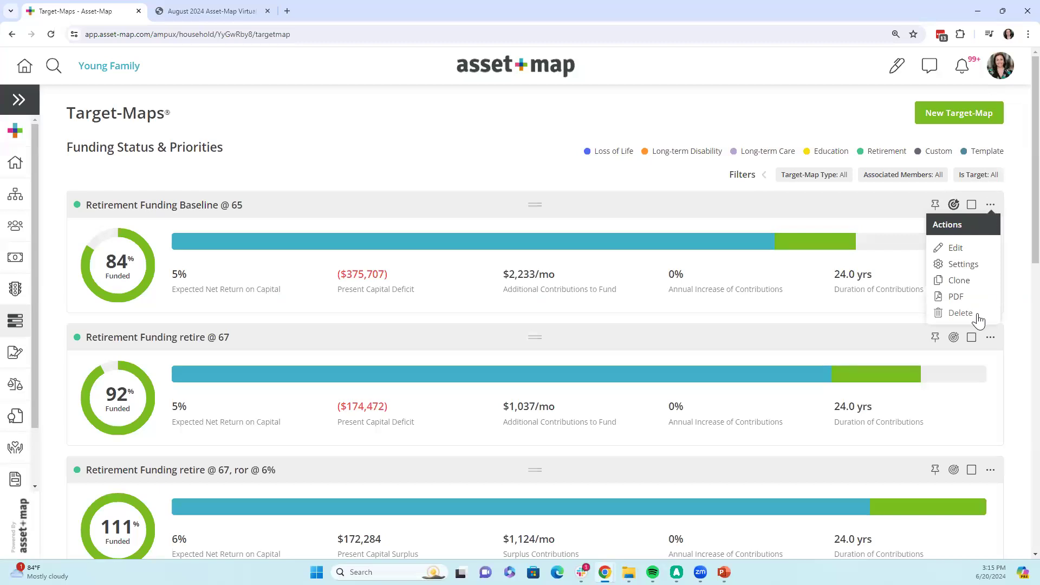
pyautogui.click(962, 264)
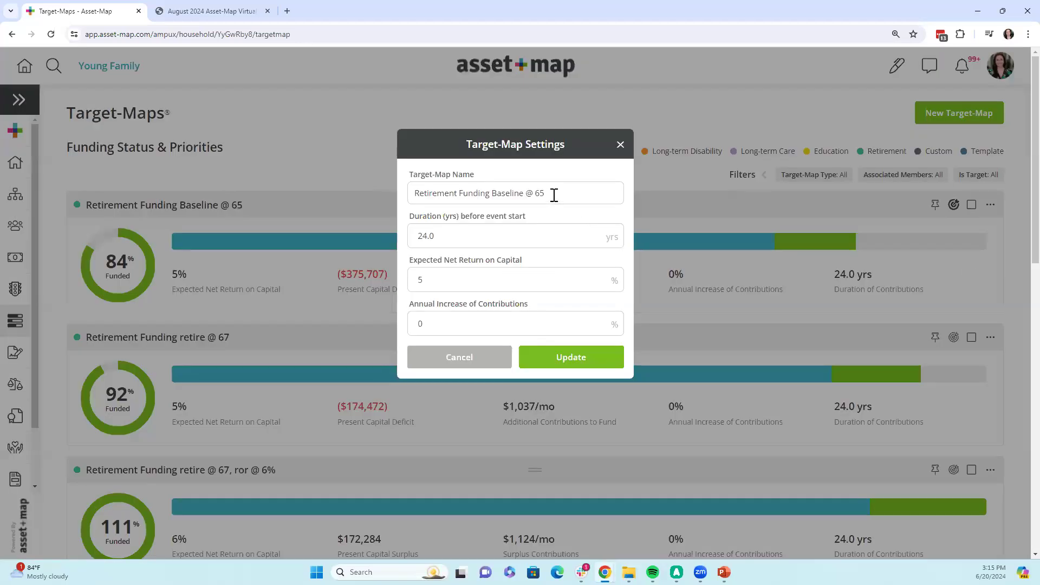
pyautogui.click(621, 145)
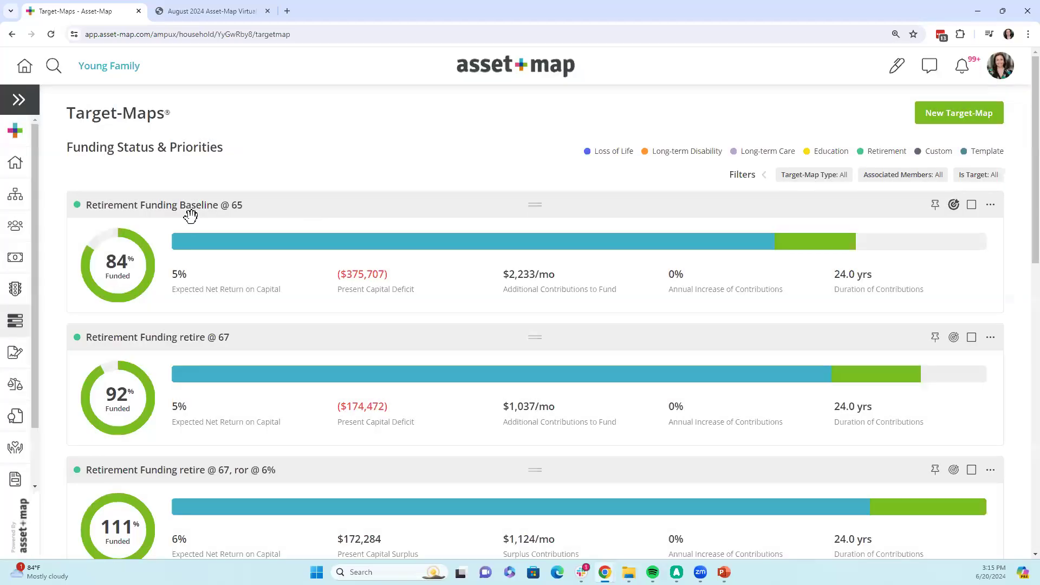
pyautogui.click(153, 204)
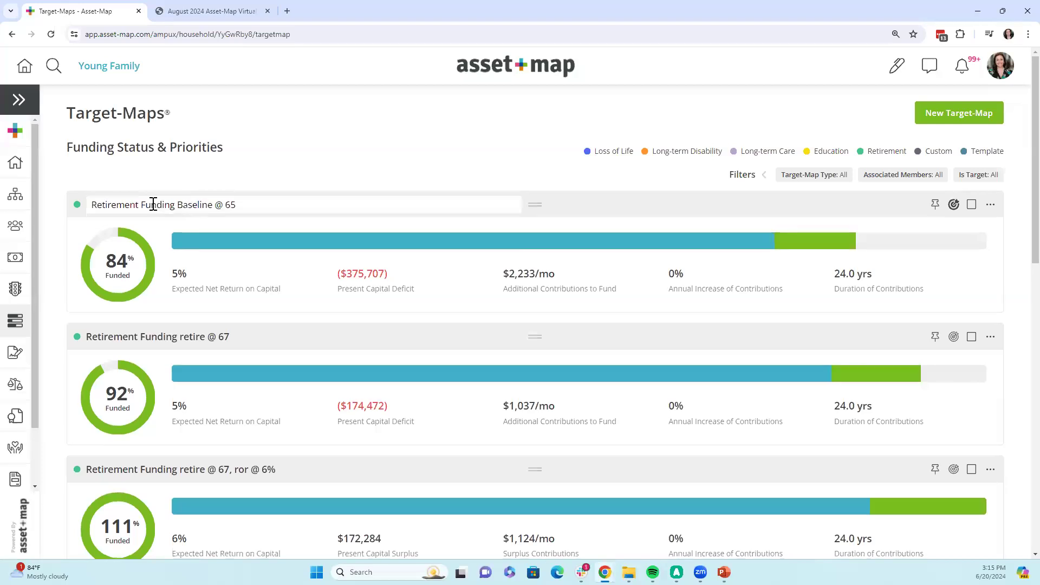
pyautogui.click(990, 204)
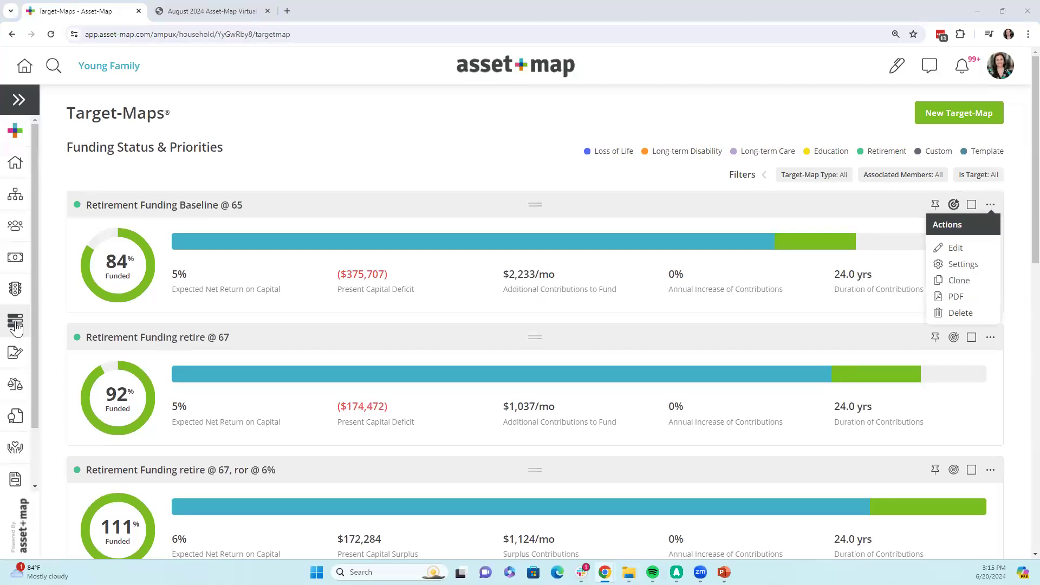
pyautogui.click(1018, 272)
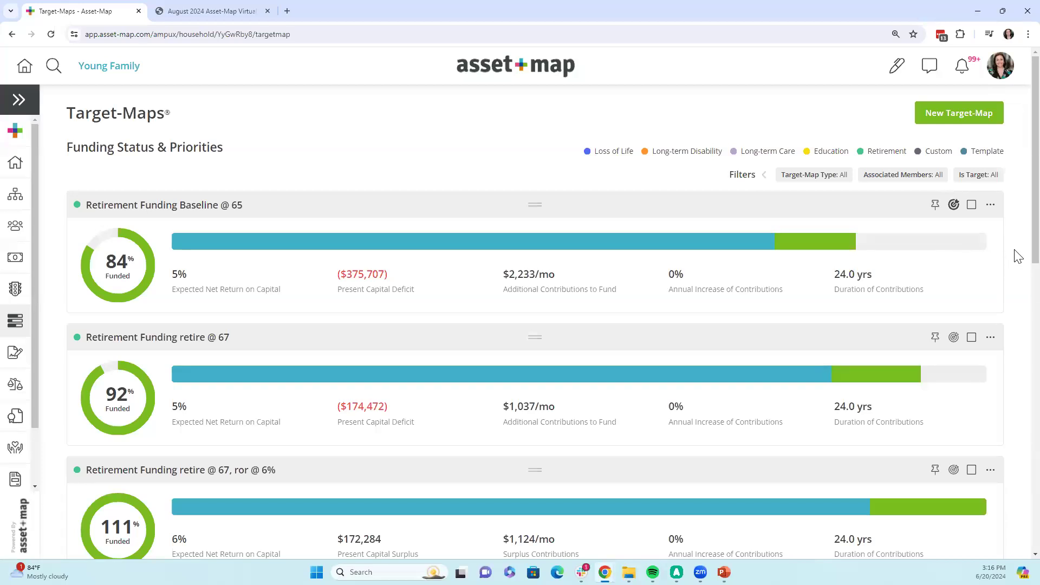
# Step: View the account options, including Target-Map Preferences and Feedback, and close them
pyautogui.click(1002, 68)
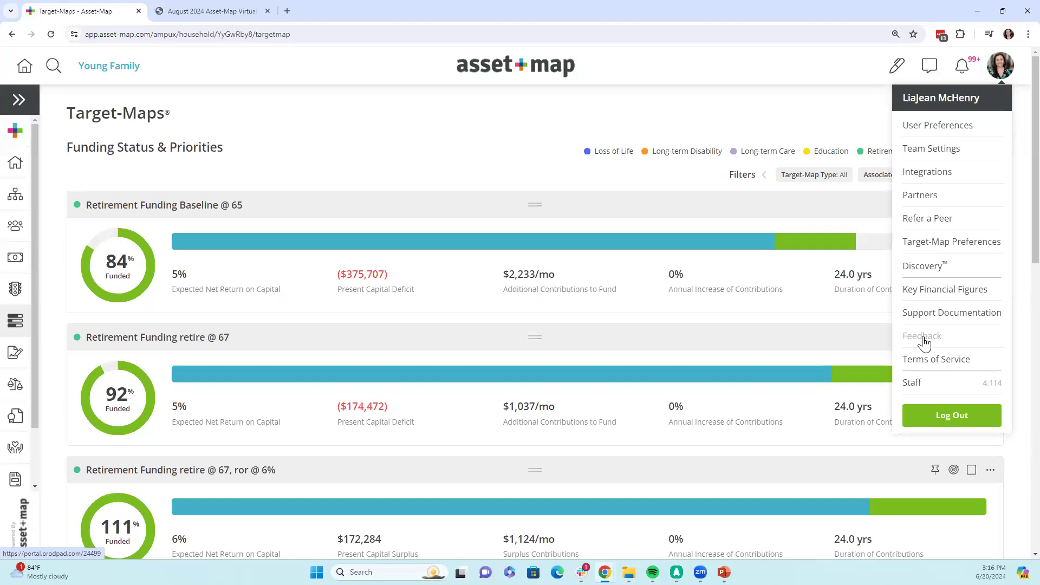
pyautogui.click(783, 105)
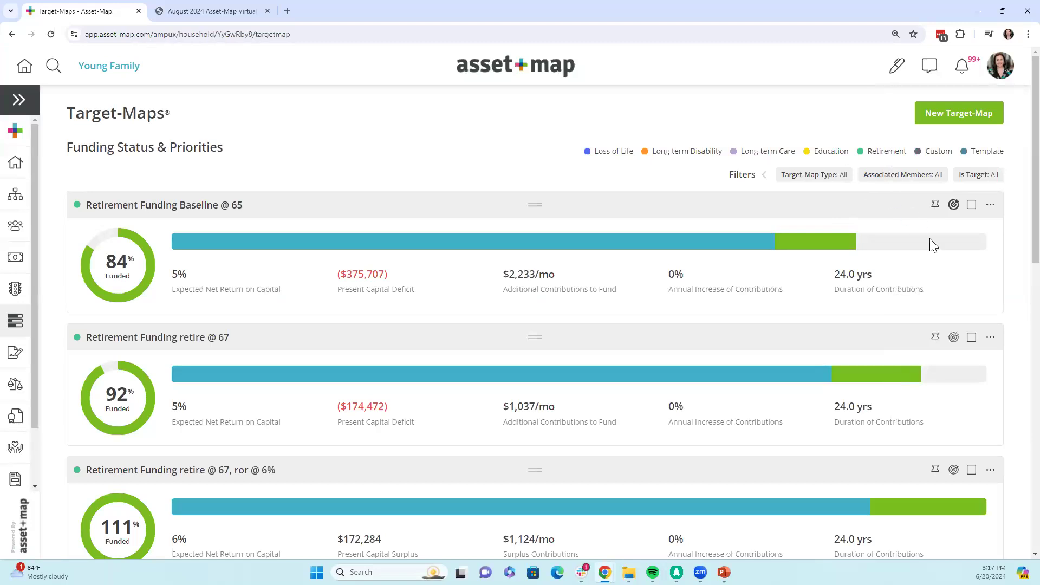
# Step: Select Retirement Funding Baseline @ 65, retire @ 67, and retire @ 67, ror @ 6% for comparison
pyautogui.click(971, 204)
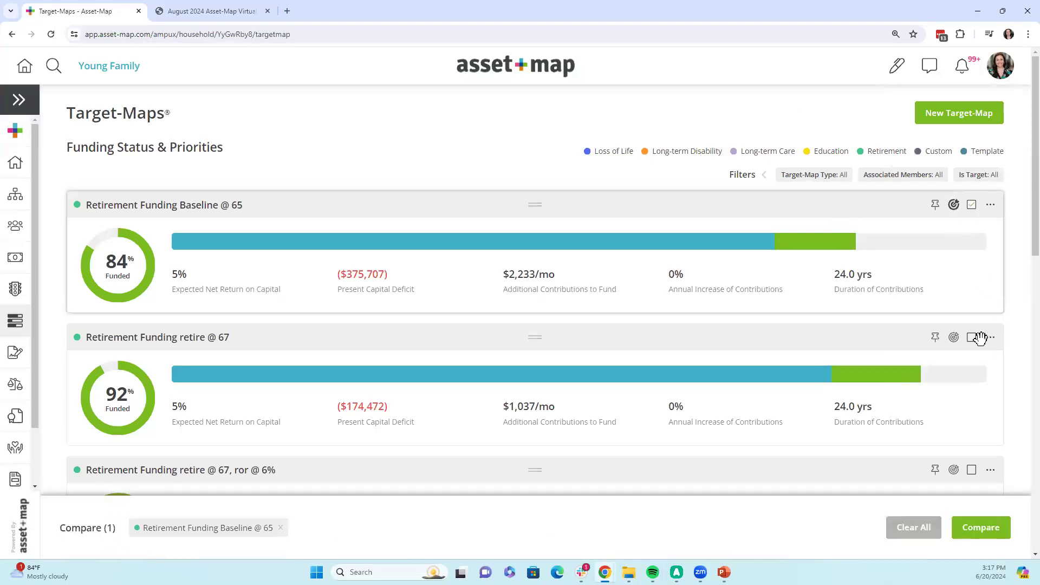
pyautogui.click(971, 337)
pyautogui.scroll(-3, 962, 347)
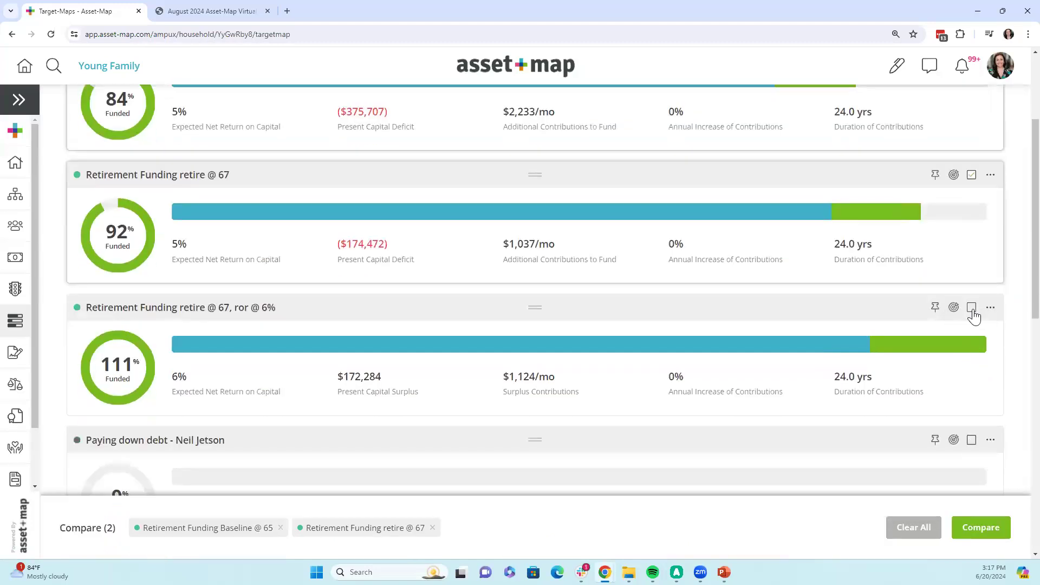
pyautogui.click(971, 309)
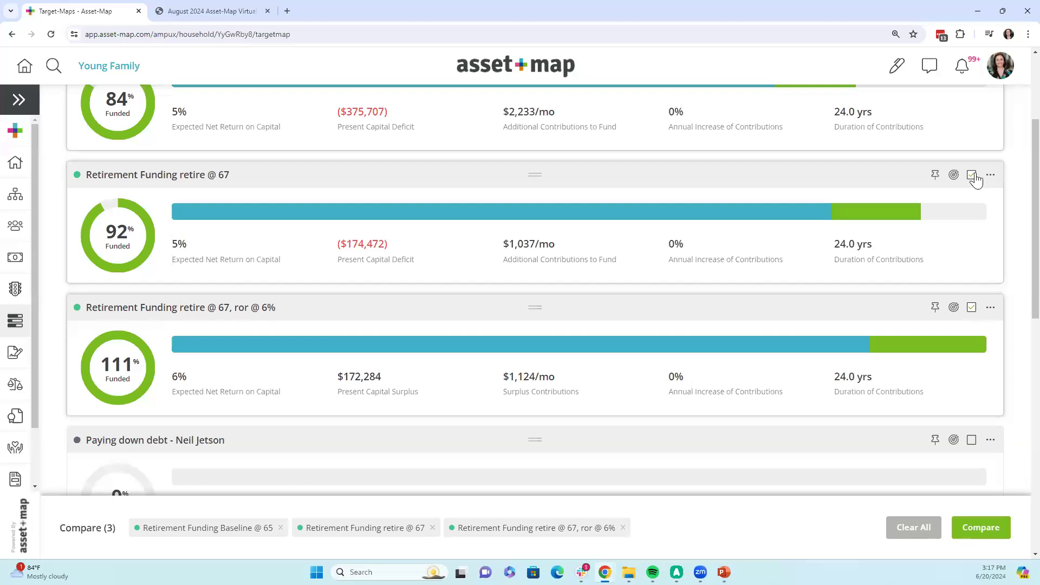
pyautogui.scroll(-1, 978, 461)
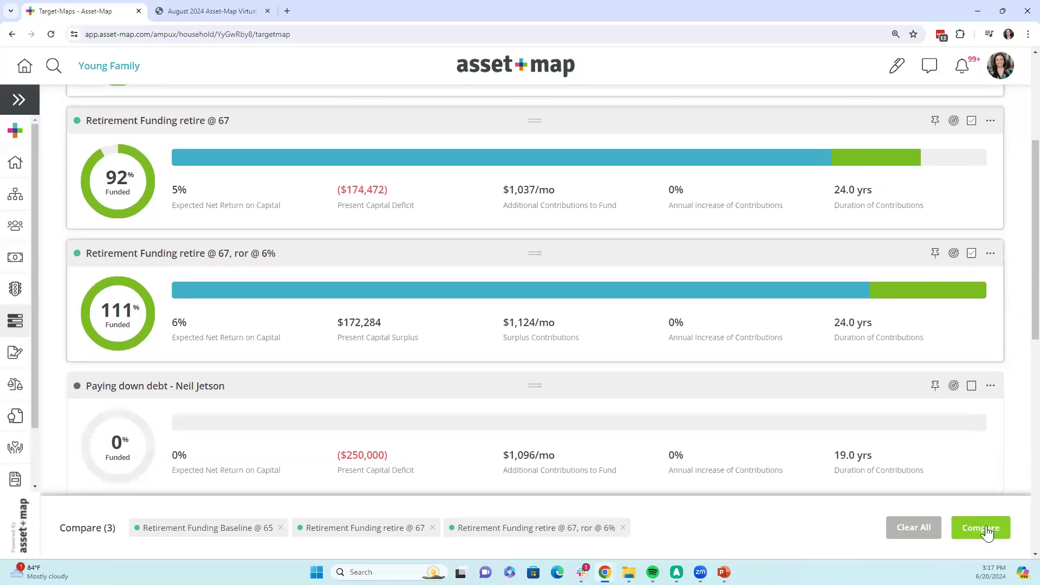
# Step: Swap Retirement Funding Baseline @ 65 for the first Loss of Life Target-Map in the comparison selection, and reverse the swap
pyautogui.click(280, 528)
pyautogui.scroll(-4, 402, 378)
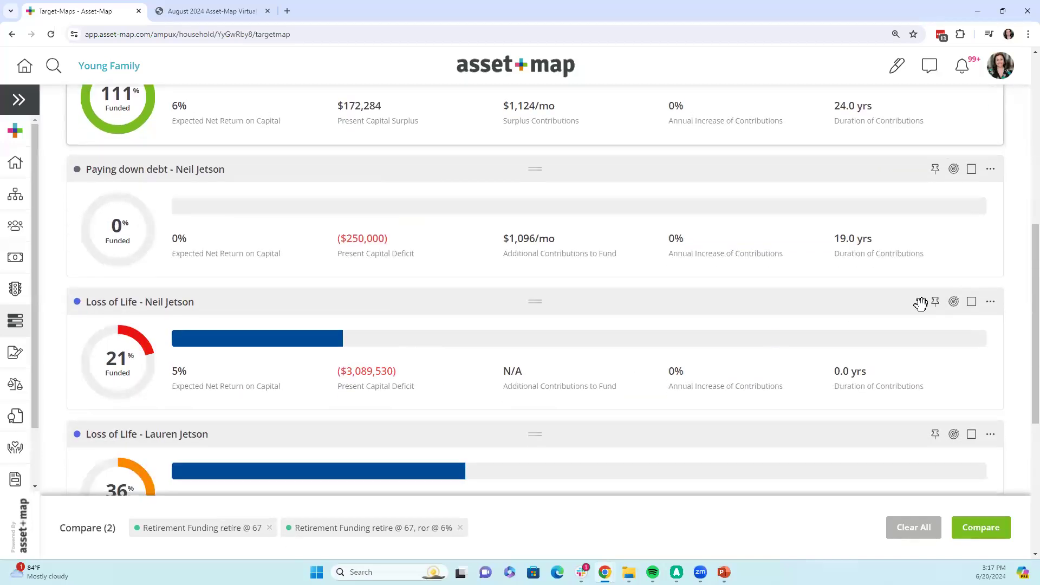
pyautogui.click(972, 304)
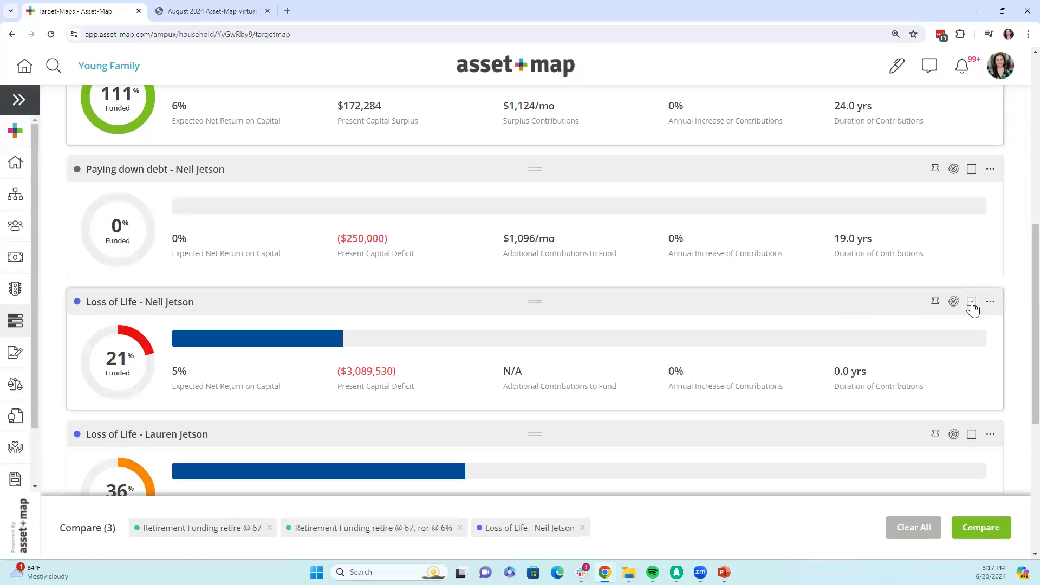
pyautogui.click(973, 307)
pyautogui.scroll(8, 970, 267)
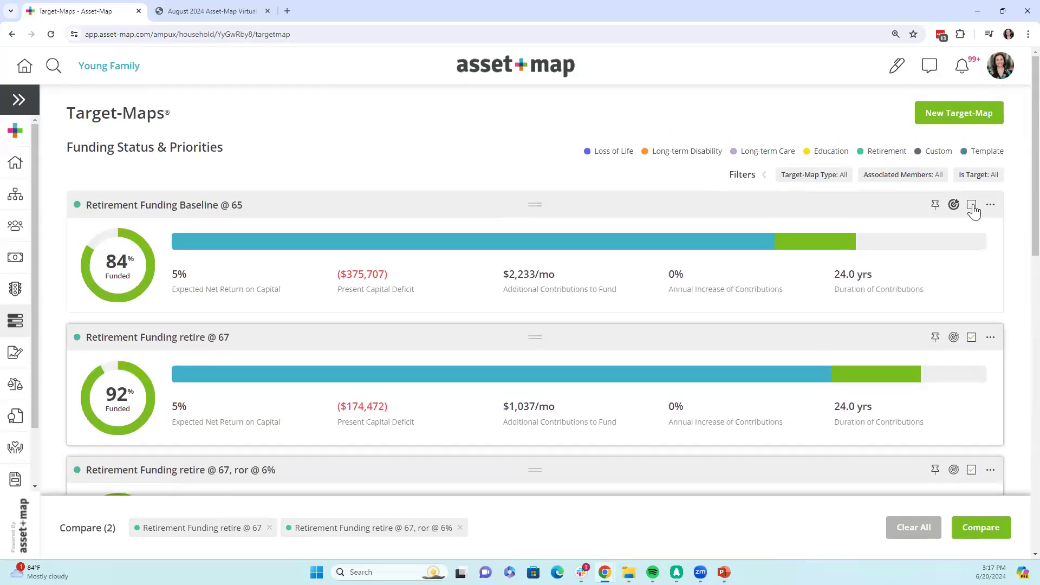
pyautogui.click(972, 206)
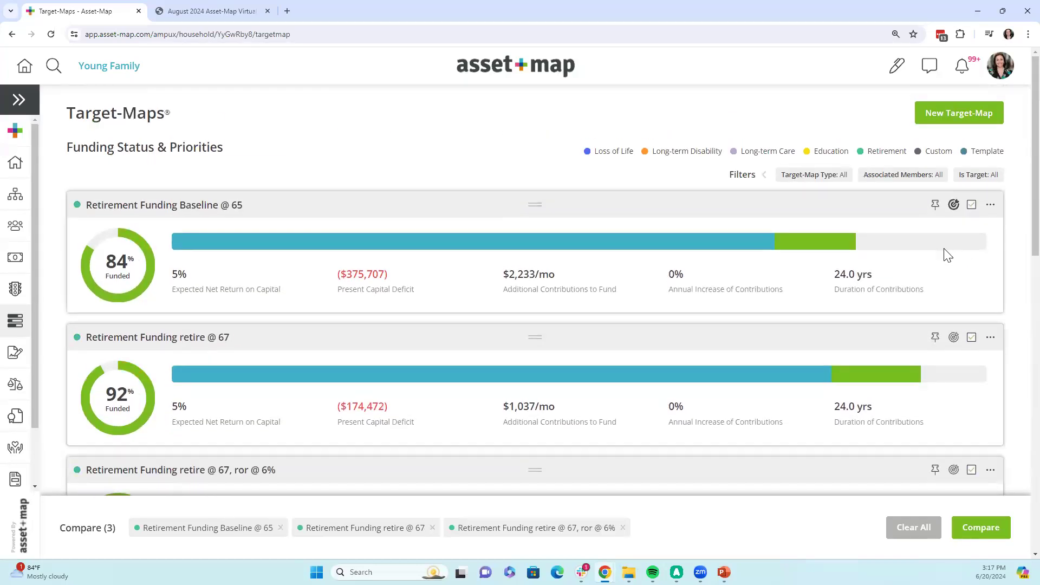
# Step: Compare the three selected retirement Target-Maps side by side, checking their associated members, contribution duration and expected net return
pyautogui.click(980, 528)
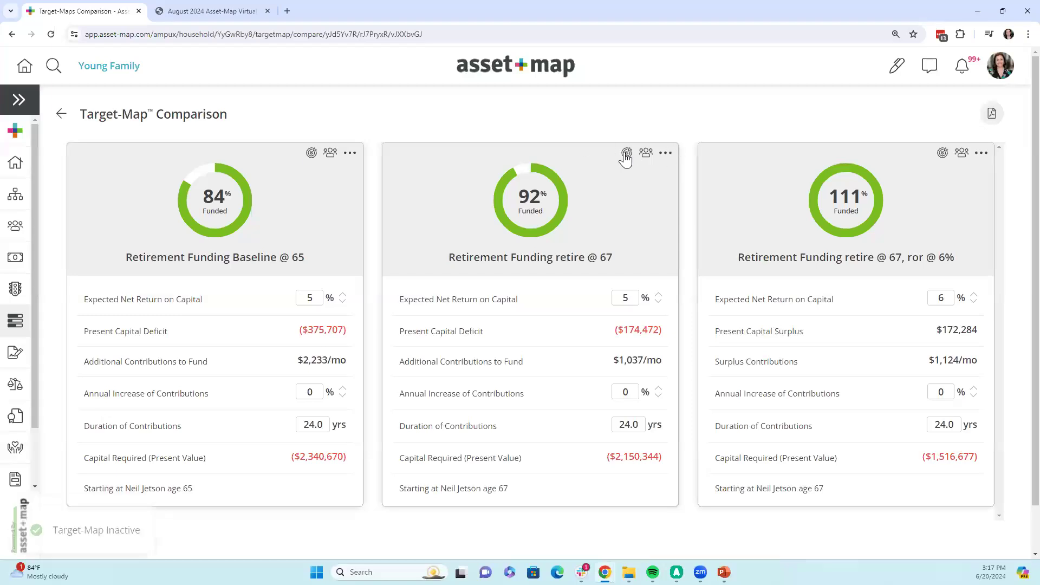
pyautogui.moveTo(331, 161)
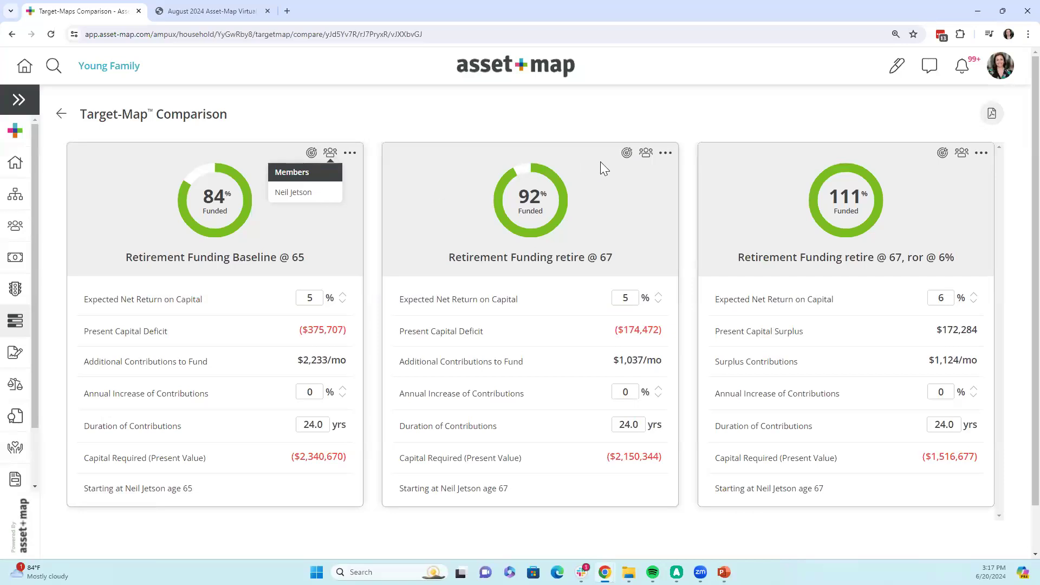
pyautogui.moveTo(647, 161)
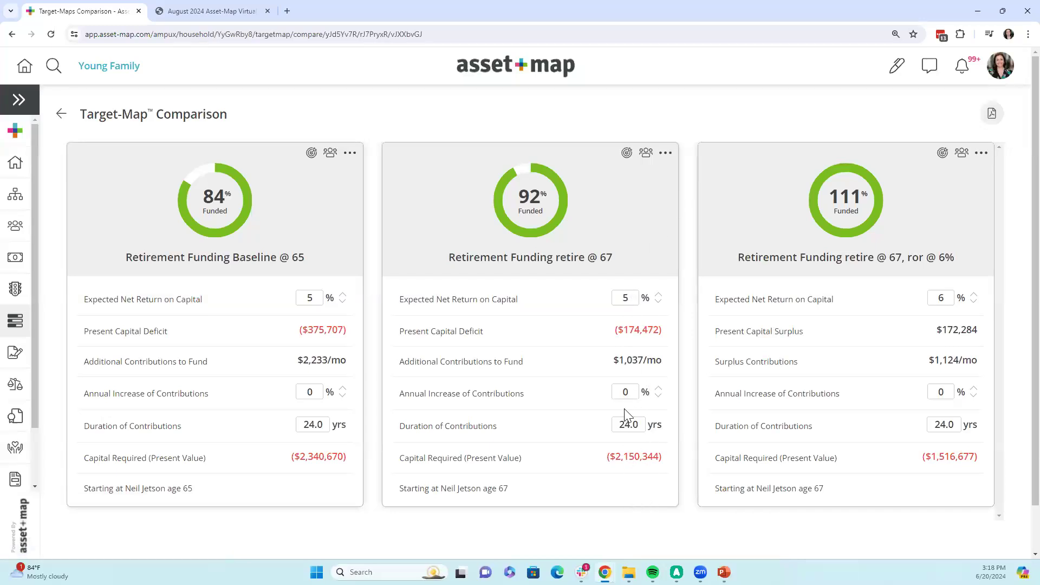
pyautogui.moveTo(639, 425); pyautogui.dragTo(608, 425)
pyautogui.click(625, 298)
# Step: Open Retirement Funding retire @ 67 for editing from the comparison and review its net return, annual increase and duration fields
pyautogui.click(665, 157)
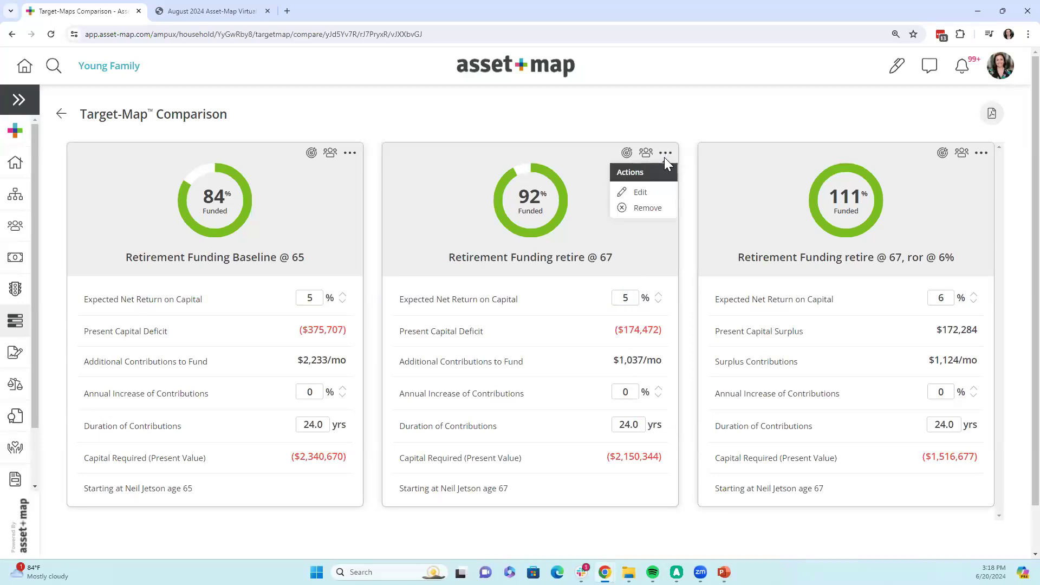
pyautogui.click(640, 194)
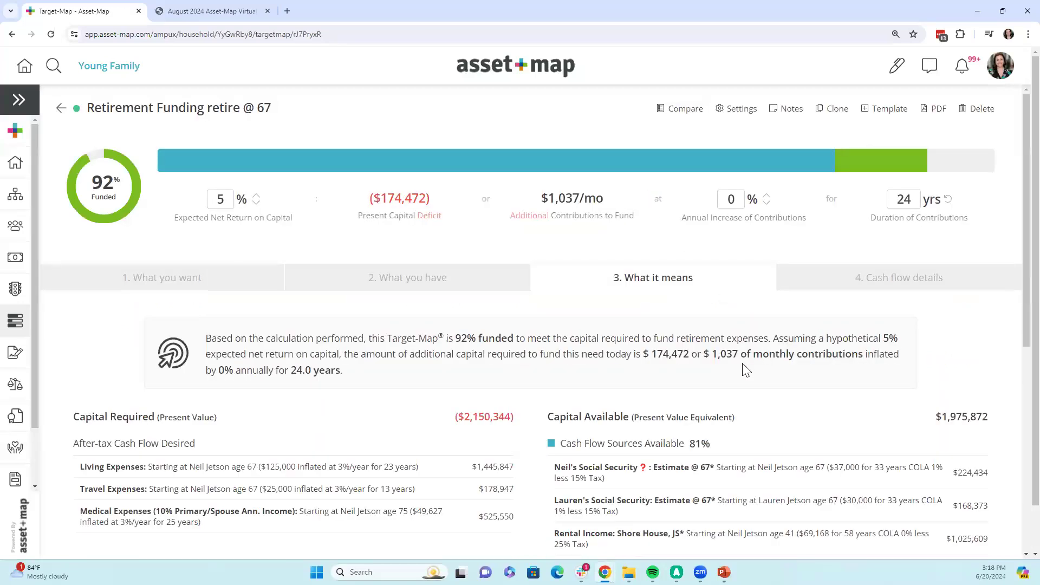
pyautogui.doubleClick(220, 199)
pyautogui.click(732, 197)
pyautogui.doubleClick(217, 199)
pyautogui.doubleClick(732, 199)
pyautogui.doubleClick(900, 200)
# Step: Review the desired after-tax cash flows, set the expected net return on capital to 0%, and check the total capital needed today
pyautogui.click(165, 284)
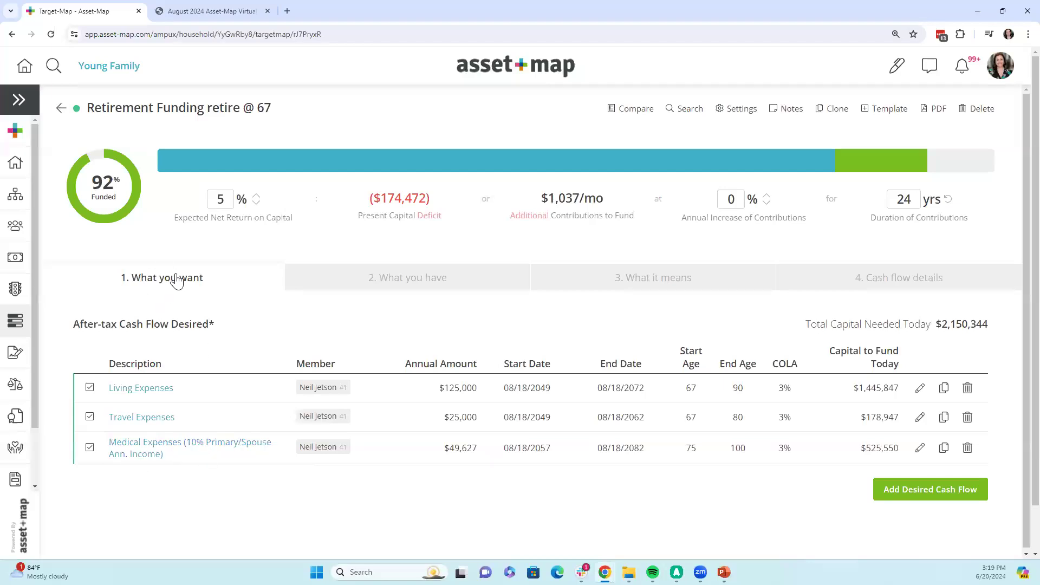
pyautogui.moveTo(920, 325); pyautogui.dragTo(998, 333)
pyautogui.click(957, 354)
pyautogui.doubleClick(220, 199)
pyautogui.write('0')
pyautogui.doubleClick(219, 199)
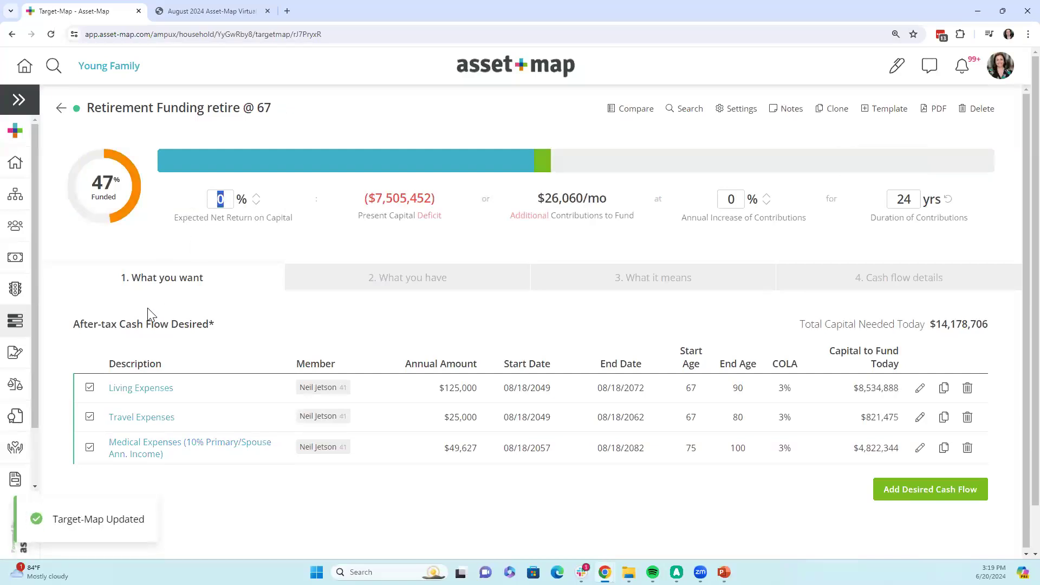
pyautogui.moveTo(936, 324); pyautogui.dragTo(1003, 327)
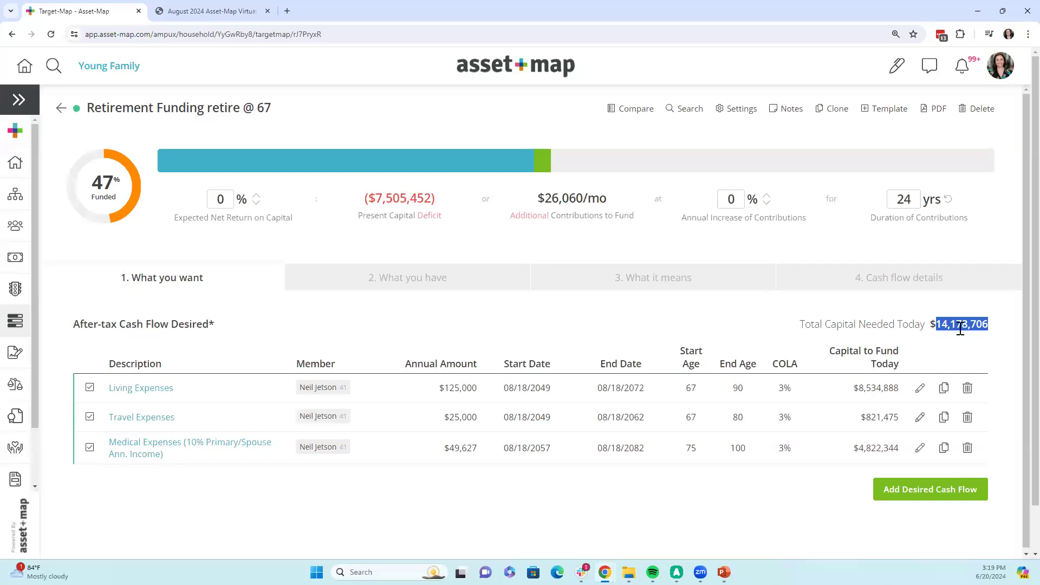
# Step: Review what the household has for this Target-Map: the cash flow sources, assets and insurance available
pyautogui.click(392, 280)
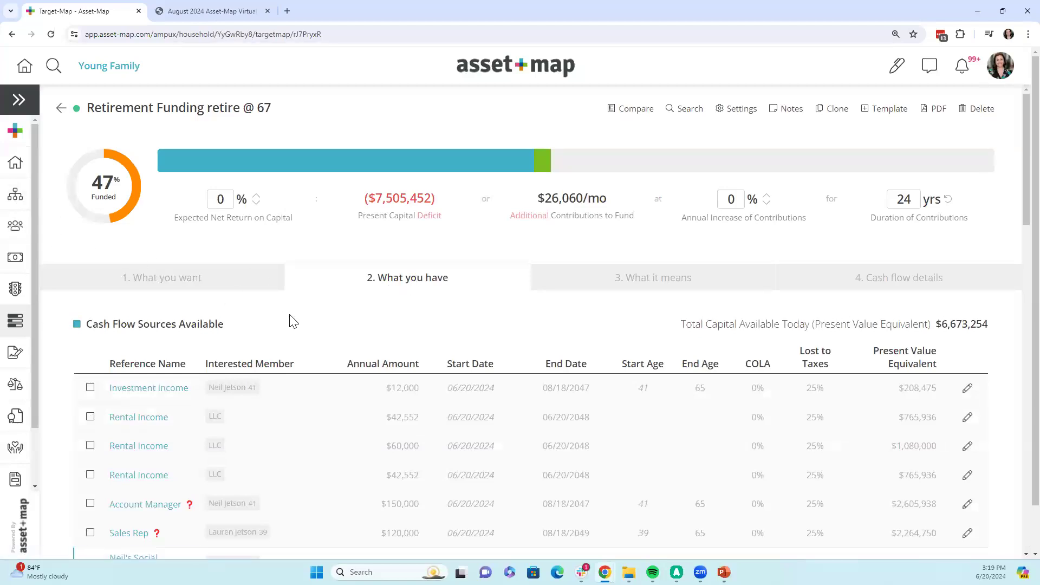
pyautogui.scroll(-4, 290, 420)
pyautogui.scroll(-15, 294, 425)
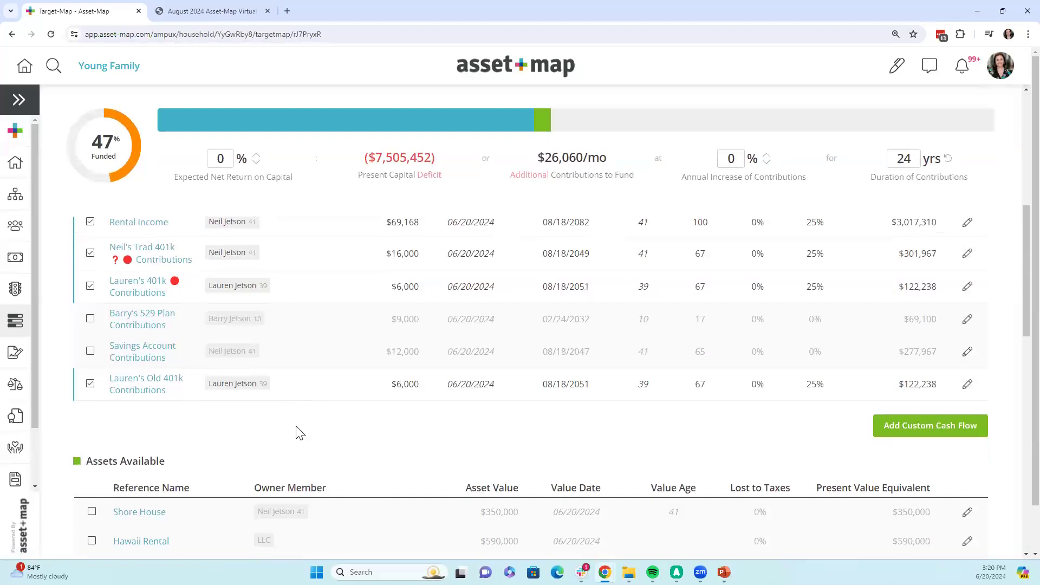
pyautogui.scroll(-3, 295, 434)
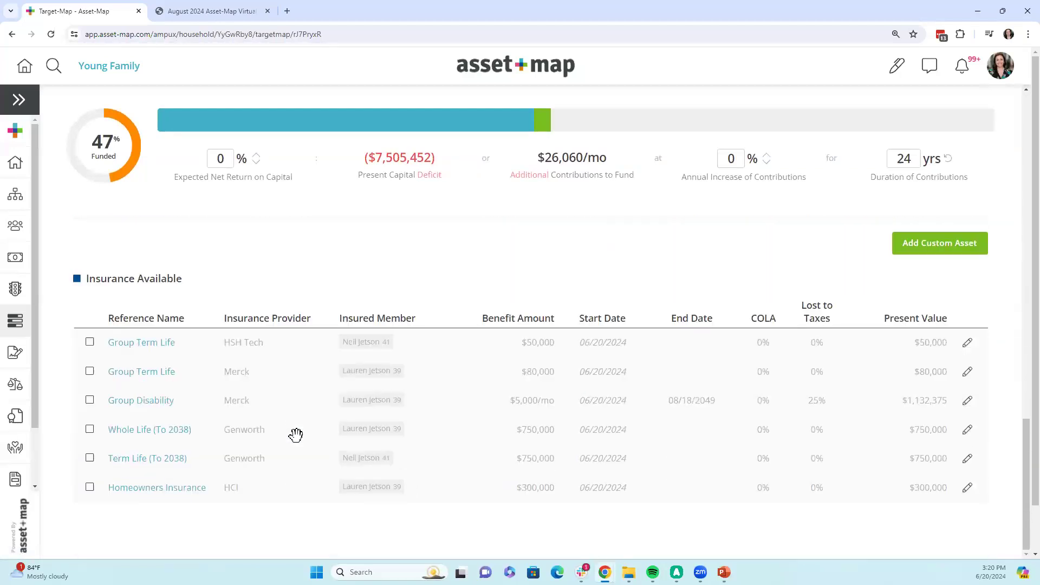
pyautogui.scroll(10, 344, 462)
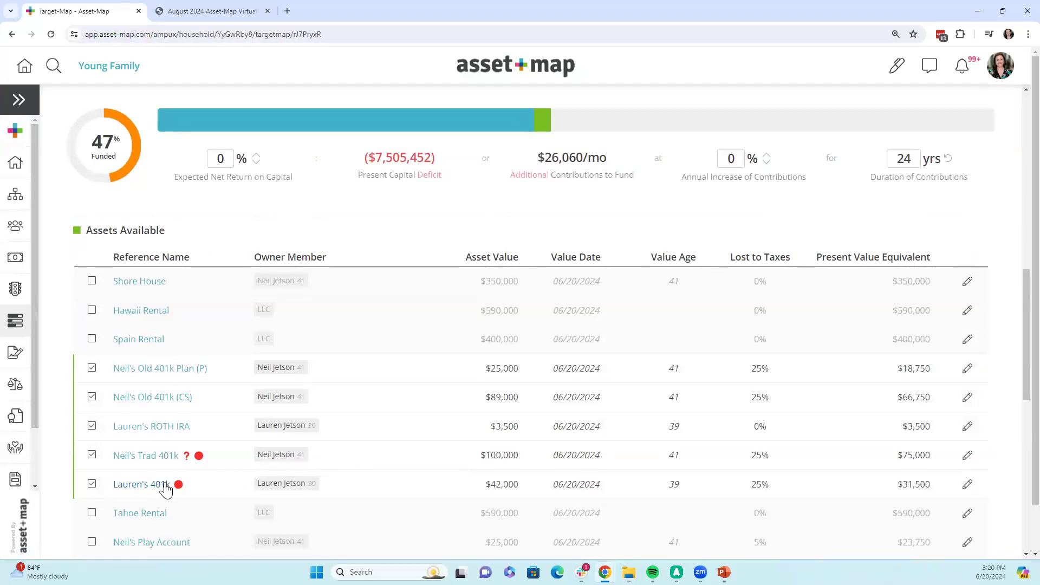
pyautogui.scroll(8, 453, 357)
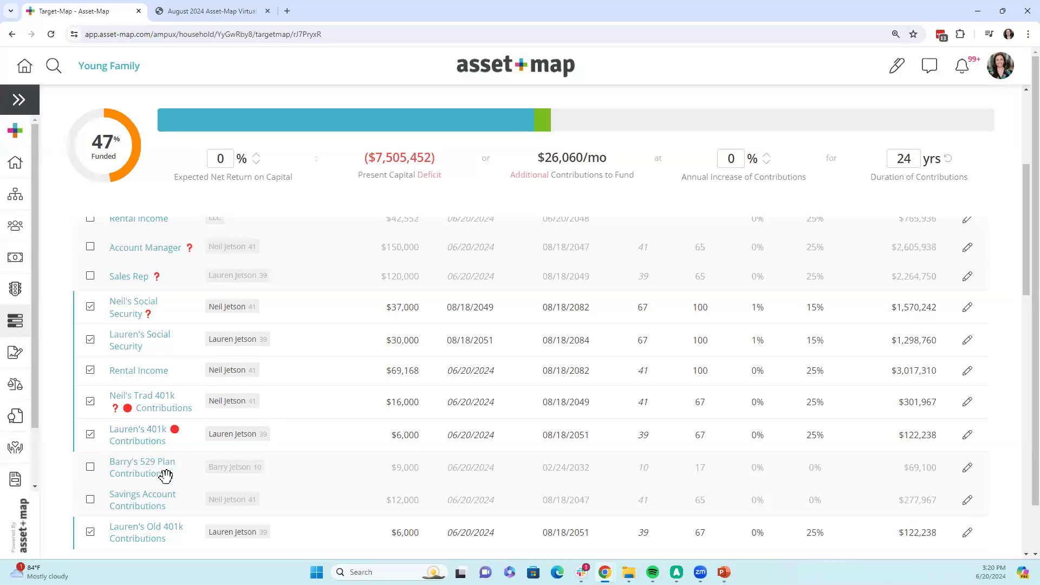
# Step: Compare the included 401k assets with their contribution cash flows, and view the settings of the Social Security cash flow starting 08/18/2049
pyautogui.scroll(-3, 168, 491)
pyautogui.scroll(-4, 169, 494)
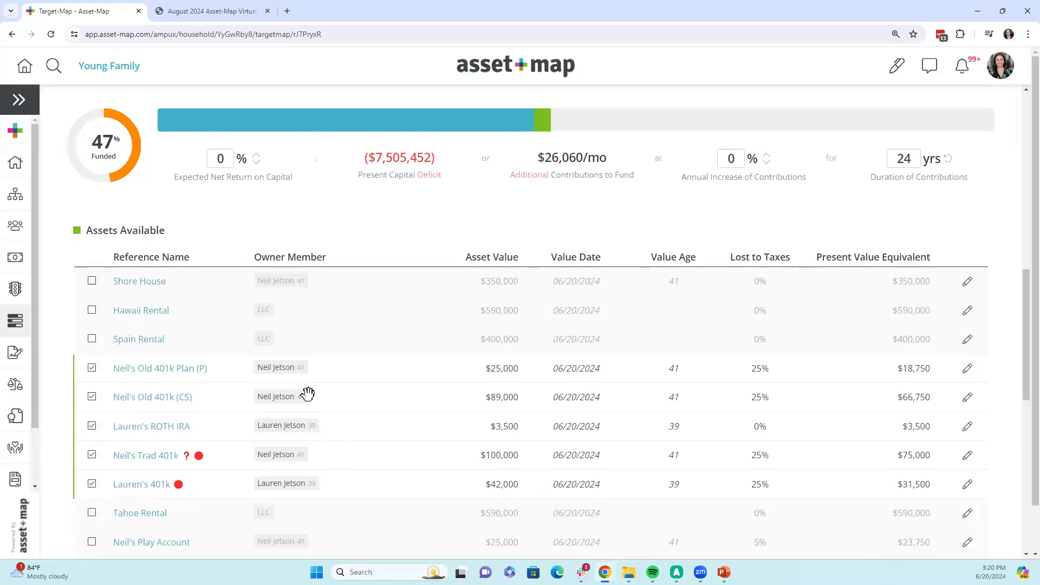
pyautogui.scroll(5, 309, 394)
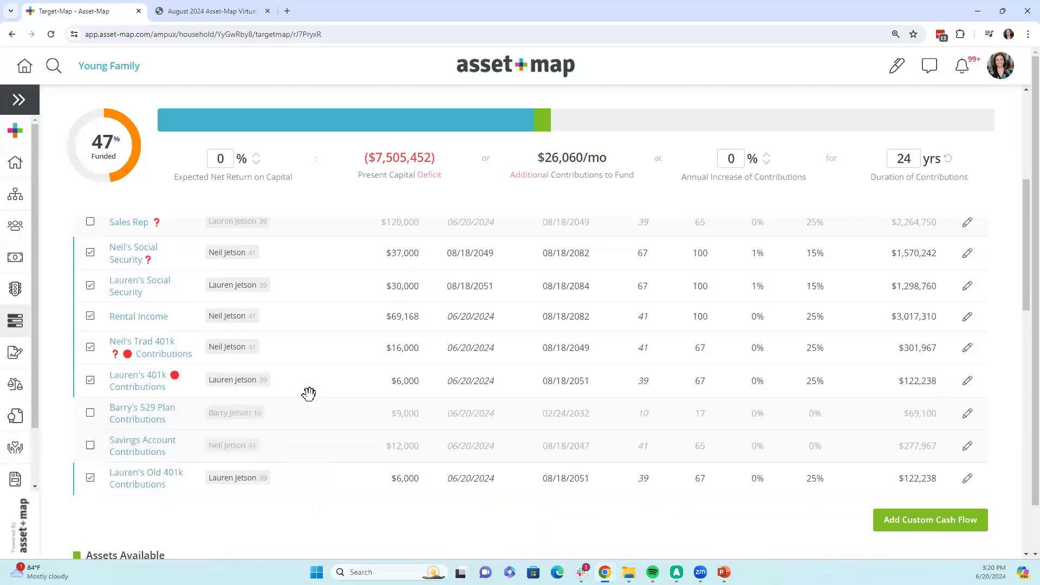
pyautogui.scroll(1, 309, 394)
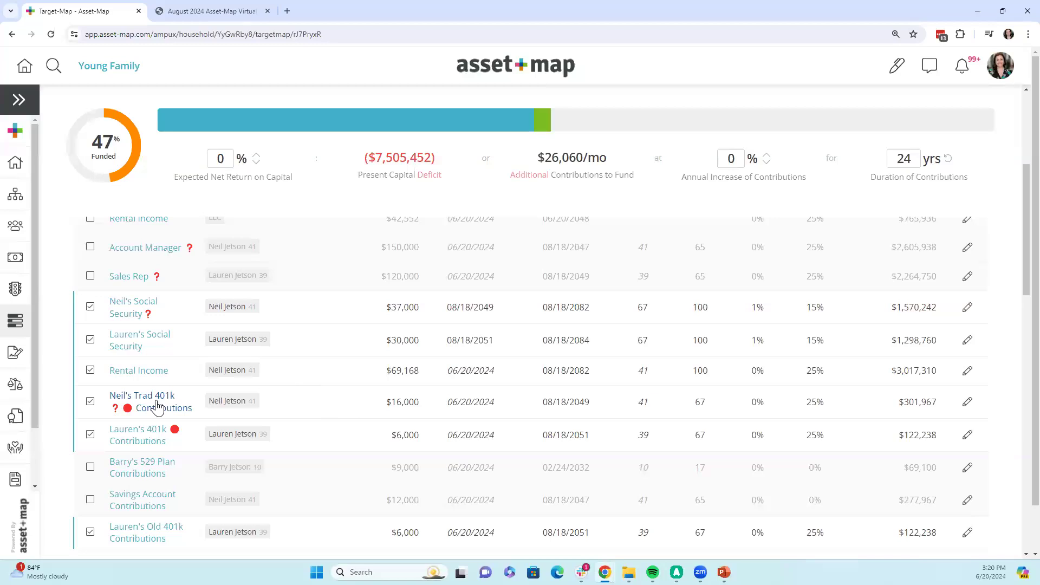
pyautogui.scroll(-6, 163, 428)
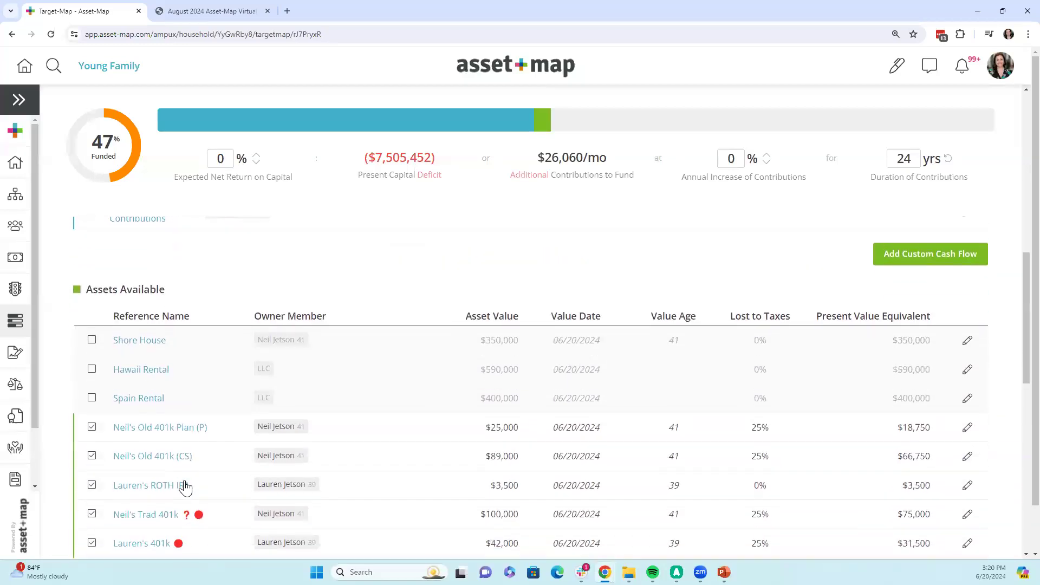
pyautogui.scroll(5, 198, 512)
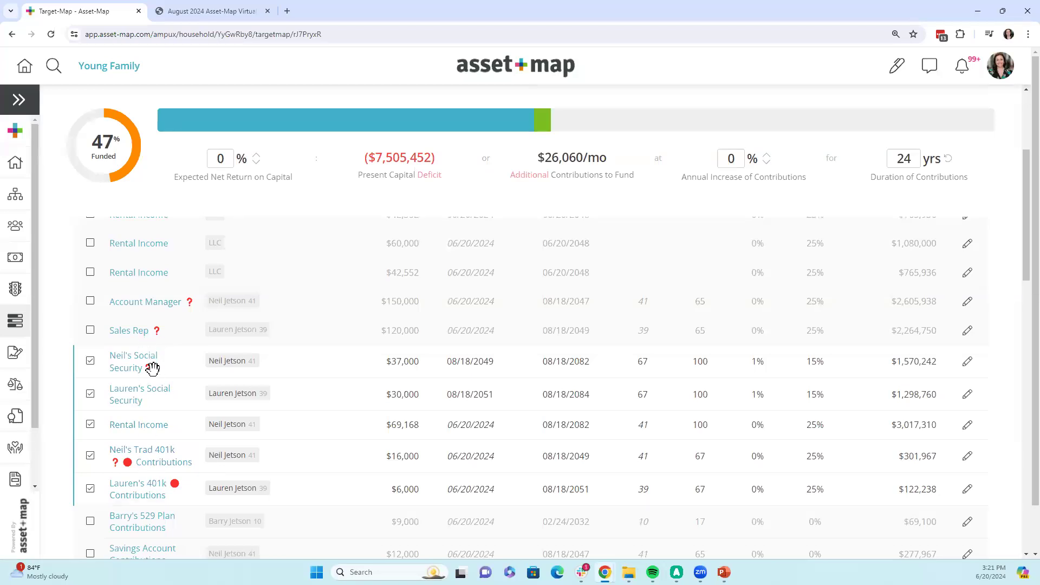
pyautogui.click(520, 358)
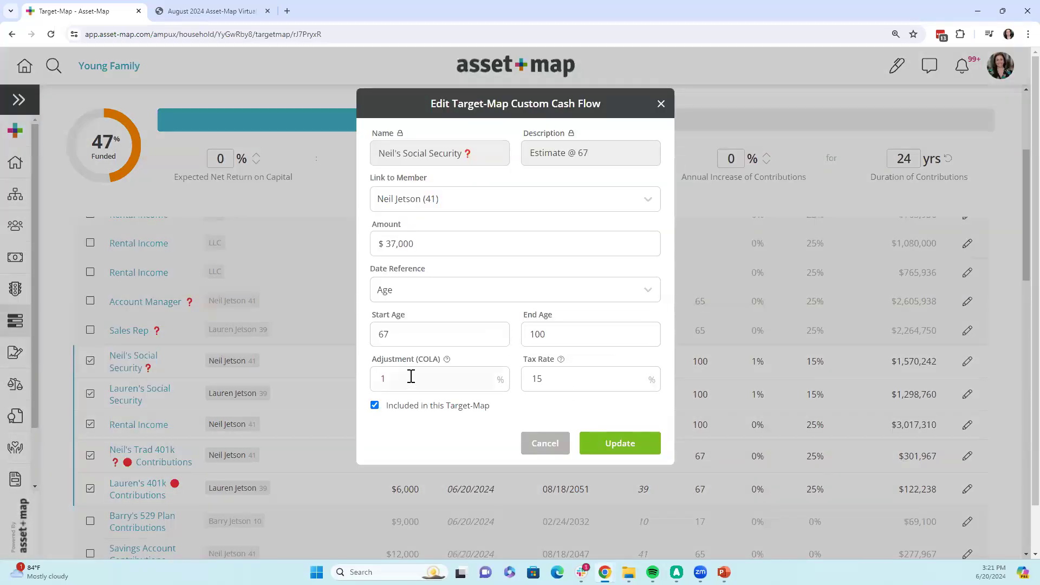
pyautogui.click(660, 104)
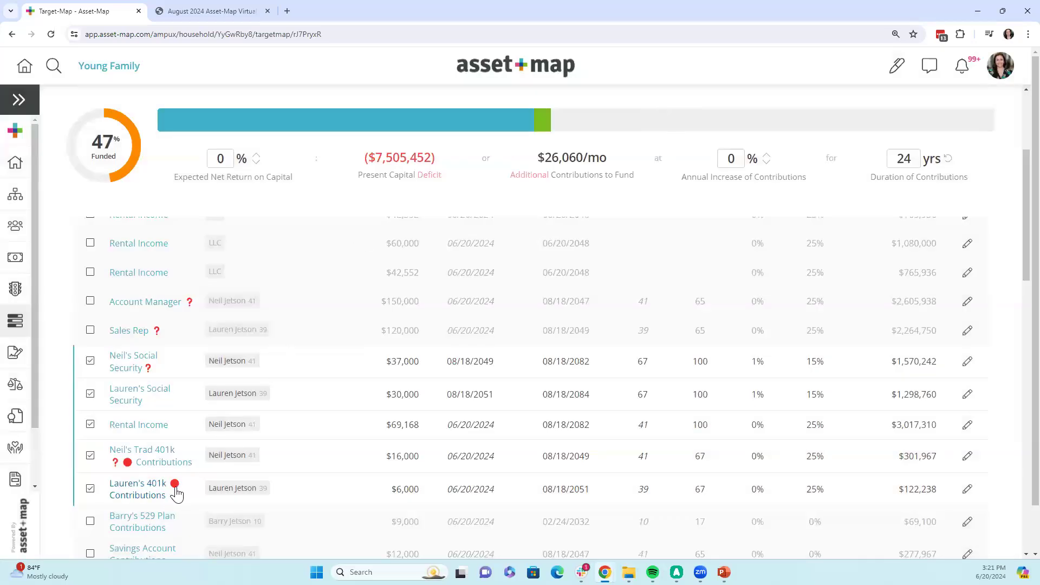
# Step: Open the Merck 401k from the household's Asset-Map and remove the red circle emoji from its reference name
pyautogui.click(15, 194)
pyautogui.scroll(-1, 661, 479)
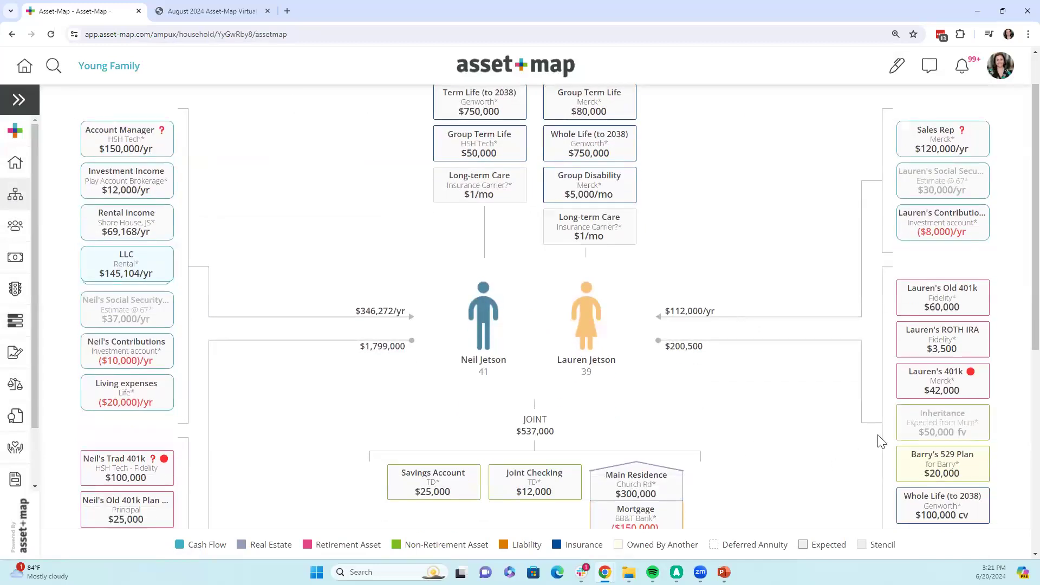
pyautogui.click(973, 381)
pyautogui.click(464, 286)
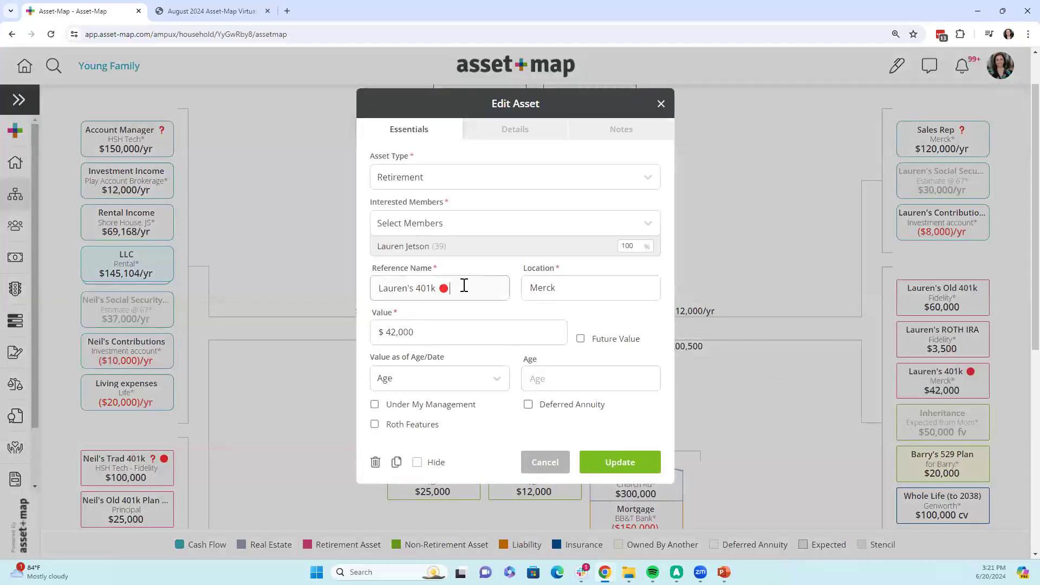
pyautogui.press('BackSpace')
# Step: Add a red circle emoji to the end of the Merck 401k's reference name and save the asset
pyautogui.rightClick(445, 291)
pyautogui.click(459, 298)
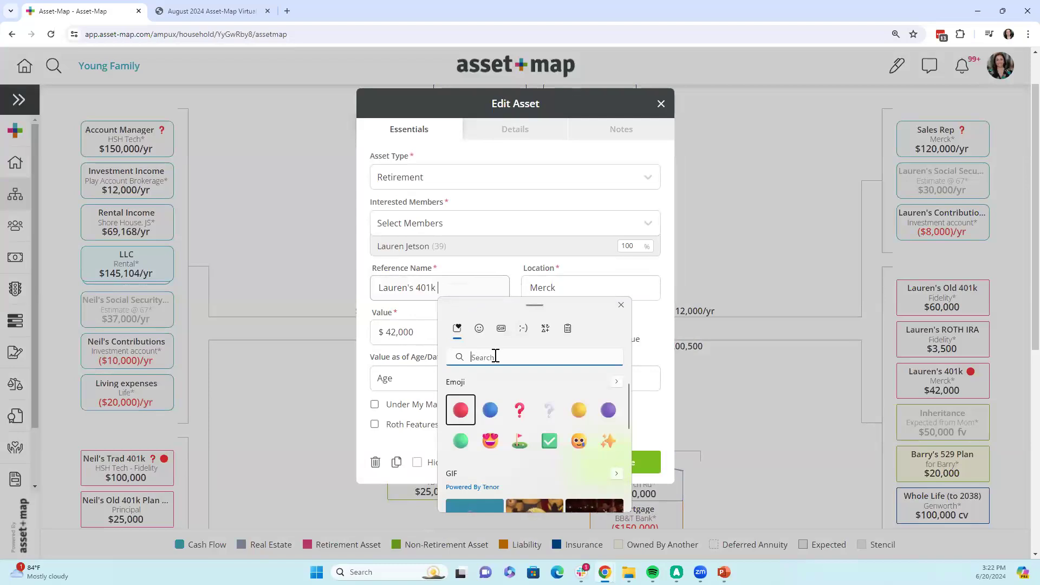
pyautogui.write('red ciu')
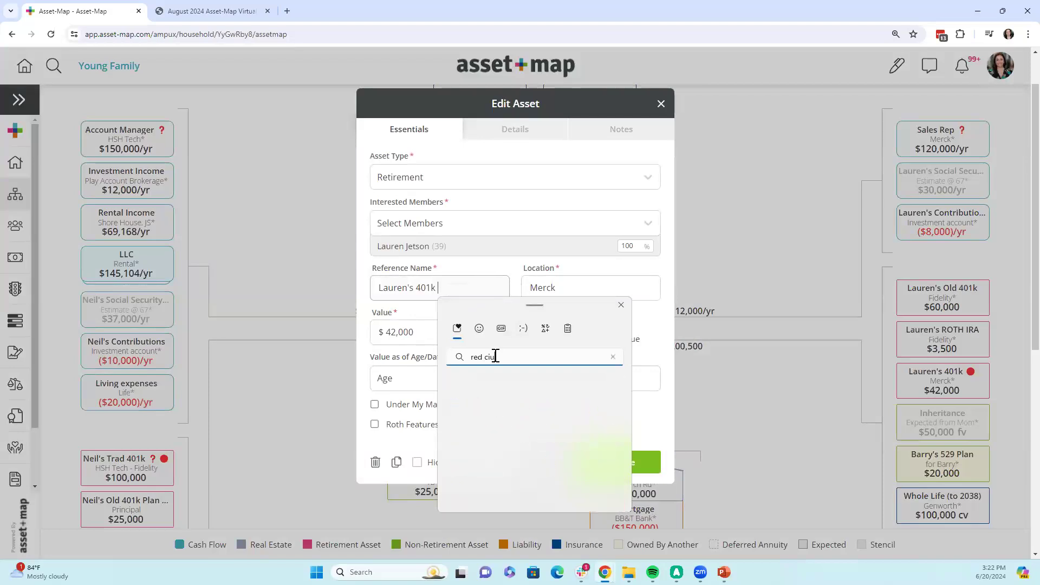
pyautogui.press('BackSpace')
pyautogui.press('BackSpace')
pyautogui.press('BackSpace')
pyautogui.click(460, 410)
pyautogui.press('Escape')
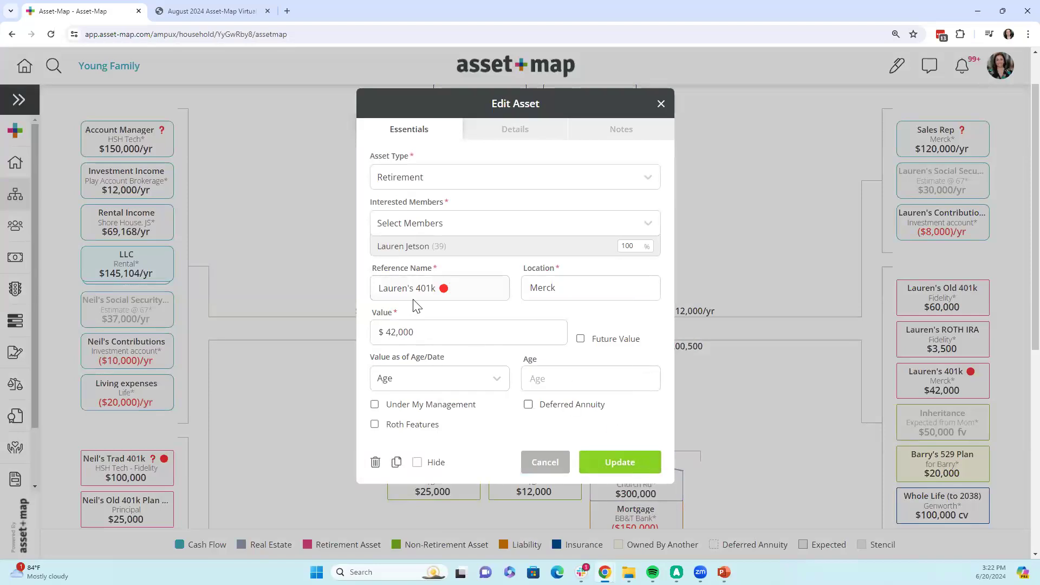
pyautogui.press('Return')
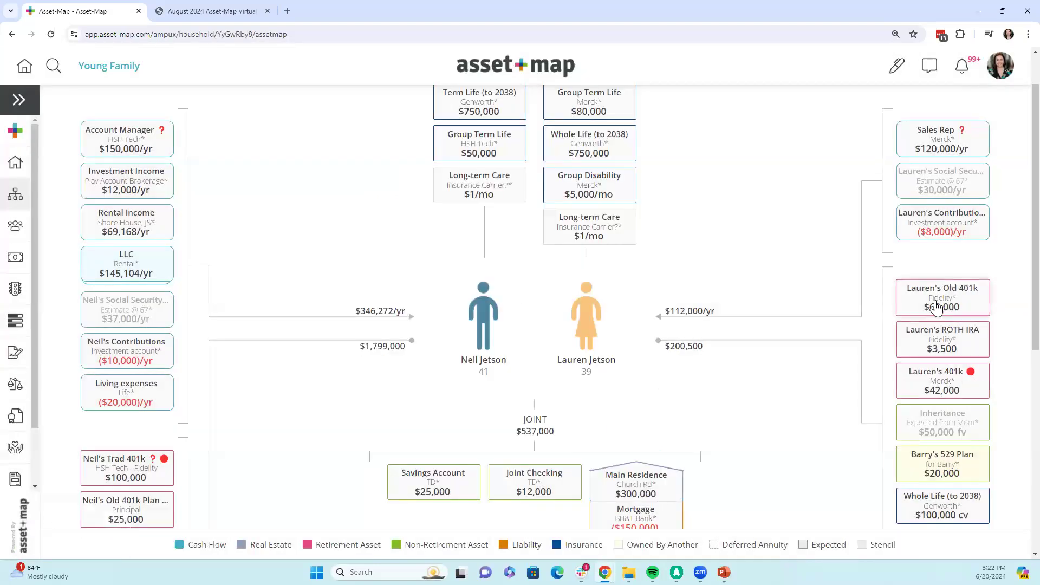
# Step: View the notes of the Sales Rep cash flow and close it without changes
pyautogui.click(965, 142)
pyautogui.click(620, 132)
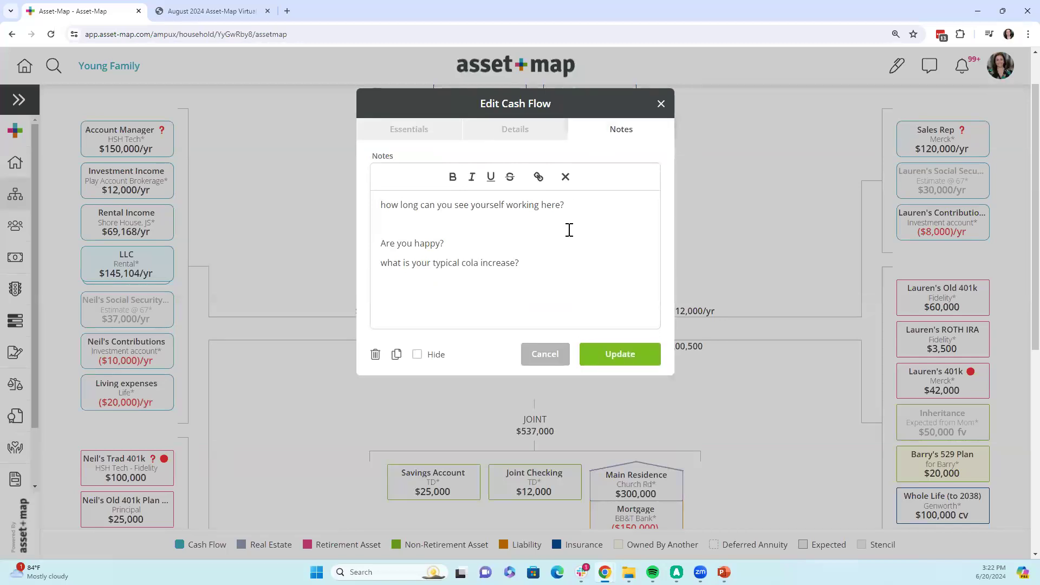
pyautogui.click(661, 105)
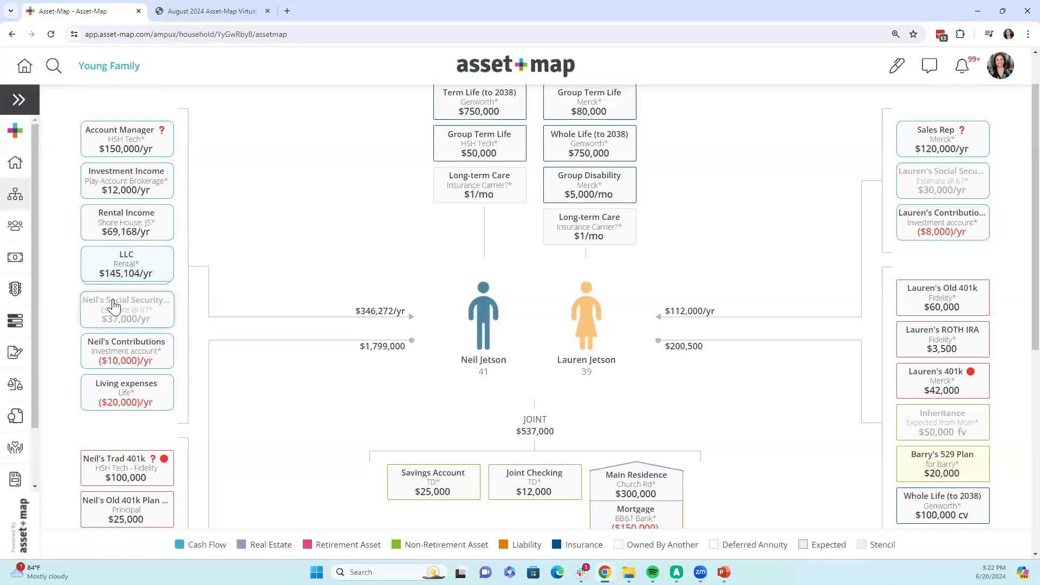
# Step: Reopen the Retirement Funding retire @ 67 Target-Map and review its available cash flow sources
pyautogui.click(15, 321)
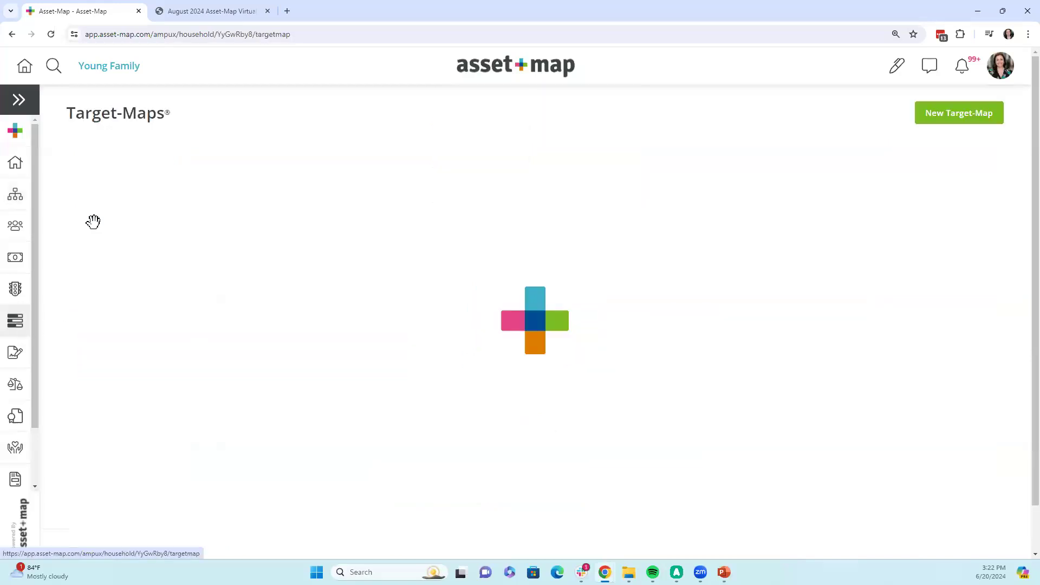
pyautogui.click(519, 392)
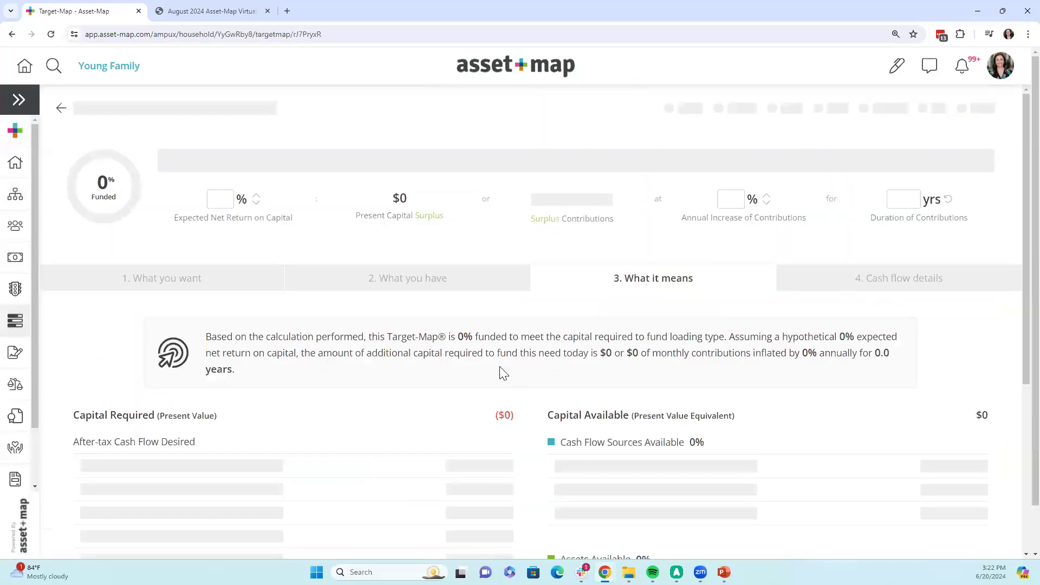
pyautogui.scroll(-3, 165, 377)
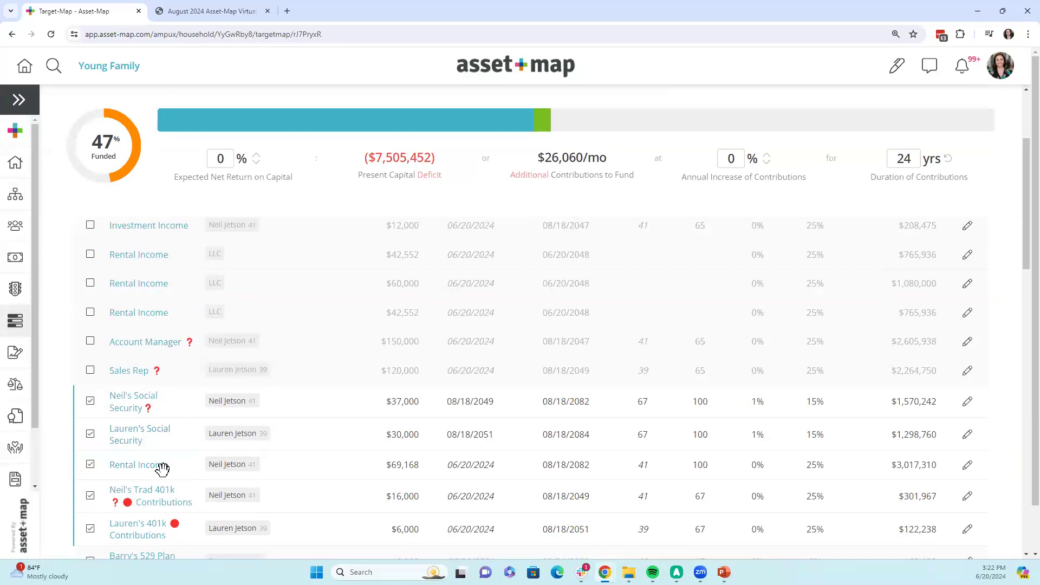
# Step: Open the Trad 401k at HSH Tech - Fidelity from the Asset-Map and check its annual contribution and notes
pyautogui.click(16, 194)
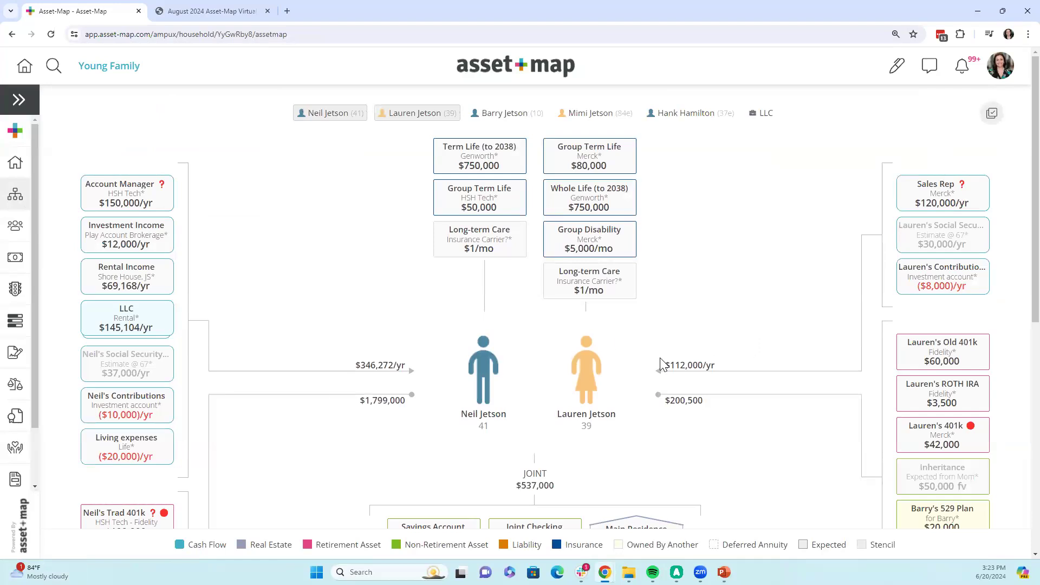
pyautogui.scroll(-1, 217, 375)
pyautogui.scroll(-3, 216, 375)
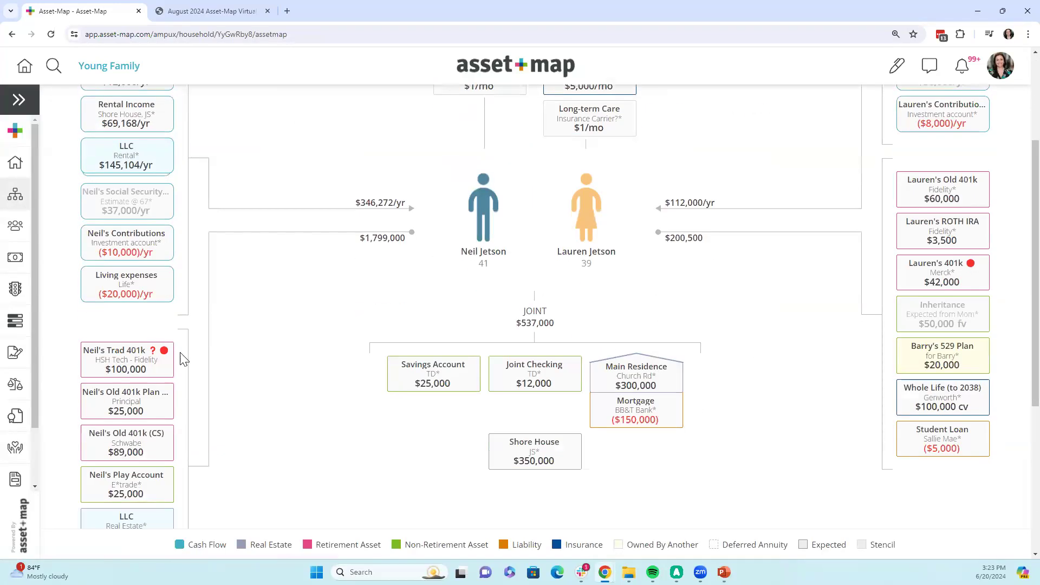
pyautogui.click(126, 360)
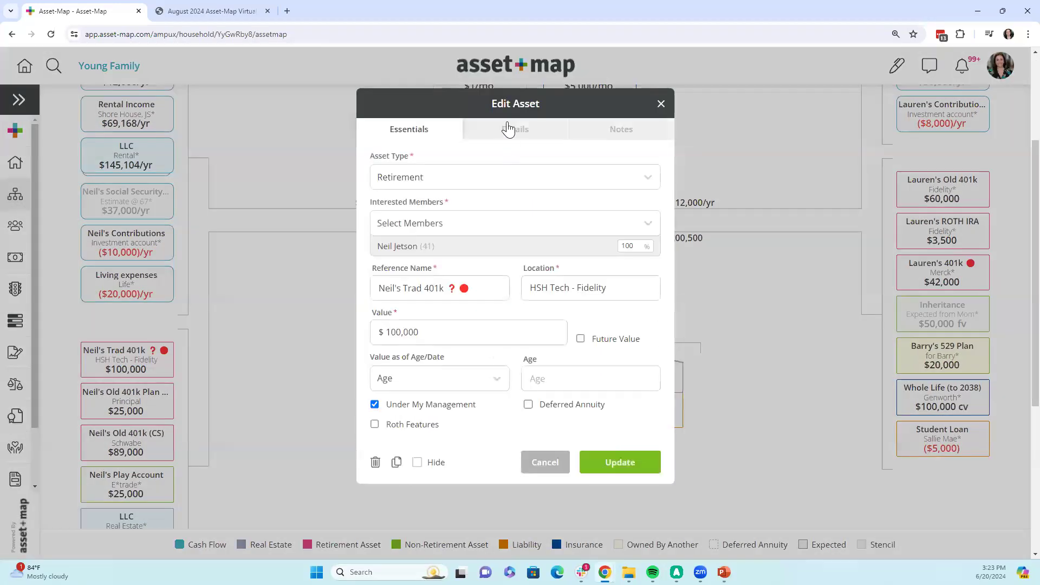
pyautogui.click(509, 136)
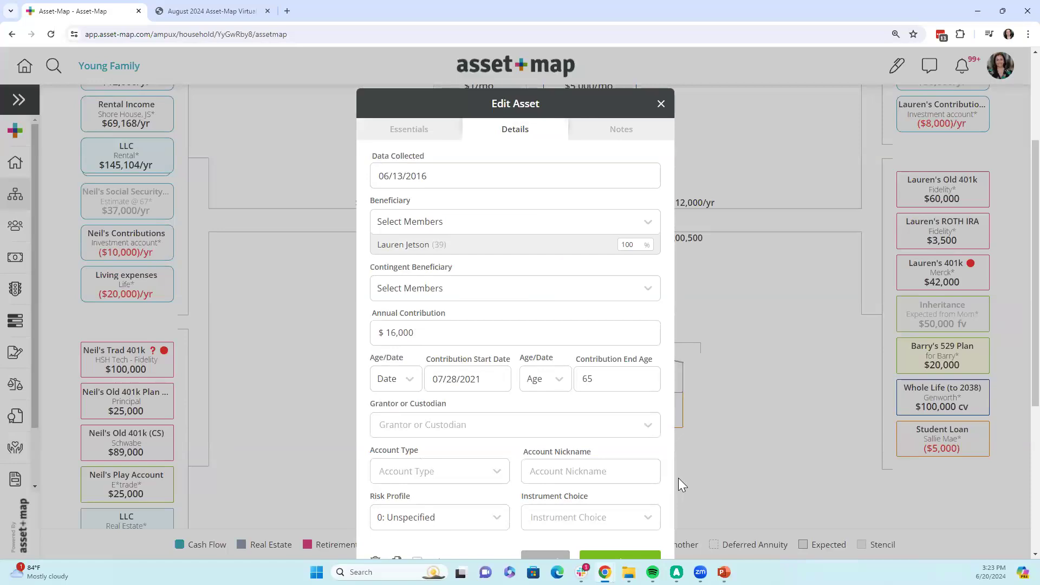
pyautogui.tripleClick(410, 334)
pyautogui.click(641, 140)
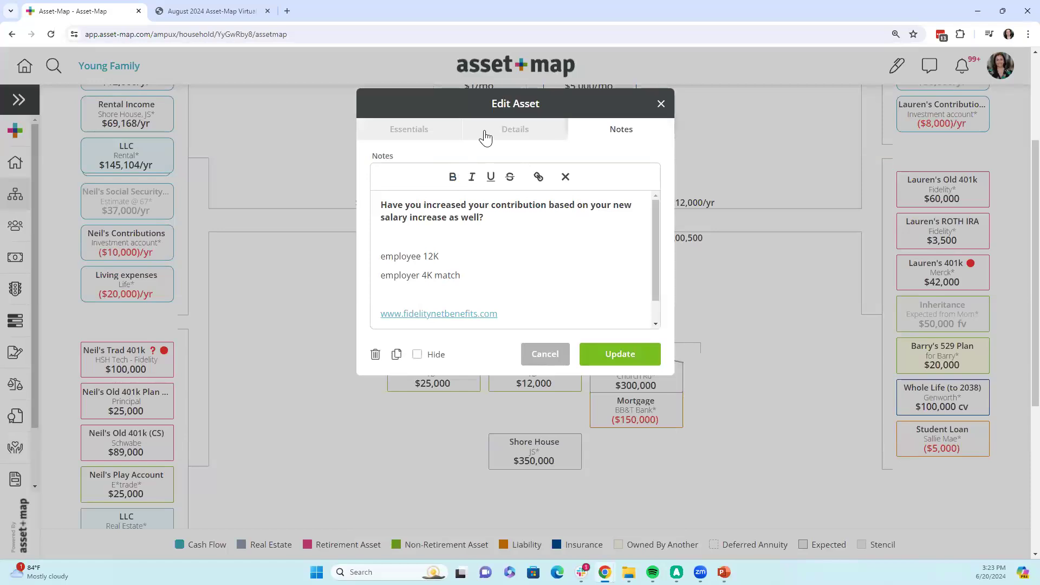
# Step: Check the Trad 401k's annual contribution, start date and end age, close it unchanged, and return to the Target-Maps list
pyautogui.click(483, 134)
pyautogui.tripleClick(377, 332)
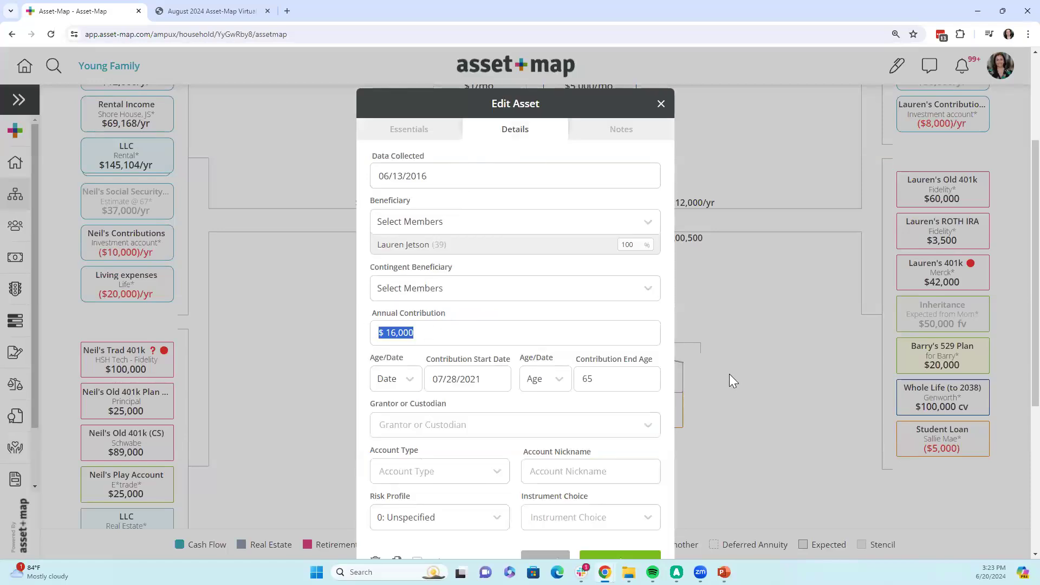
pyautogui.click(395, 382)
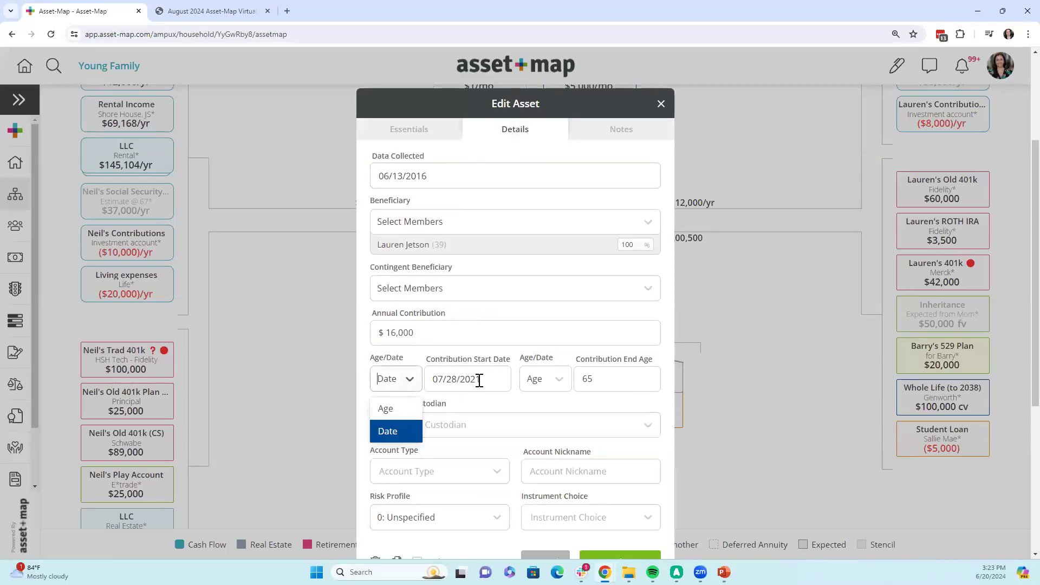
pyautogui.click(497, 406)
pyautogui.moveTo(626, 384); pyautogui.dragTo(581, 383)
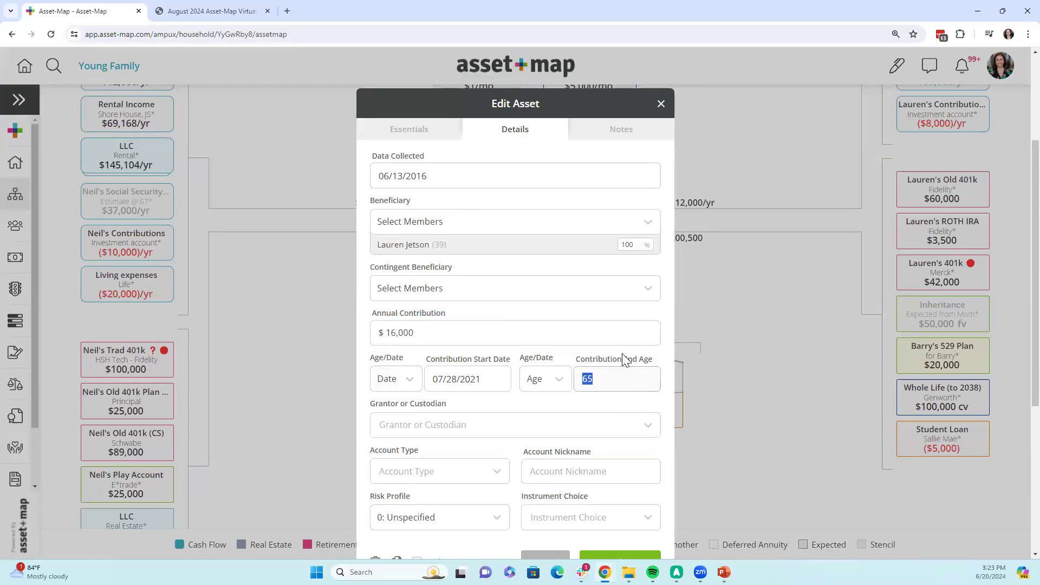
pyautogui.click(661, 104)
pyautogui.click(15, 320)
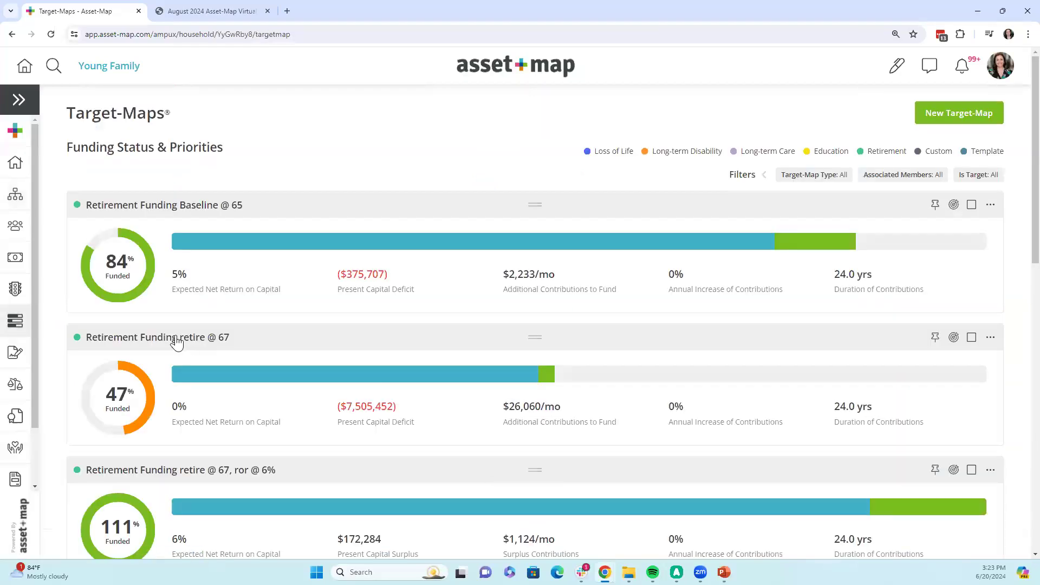
# Step: Open the Retirement Funding retire @ 67 Target-Map and review its desired cash flows, total capital needed and available cash flow sources
pyautogui.click(316, 371)
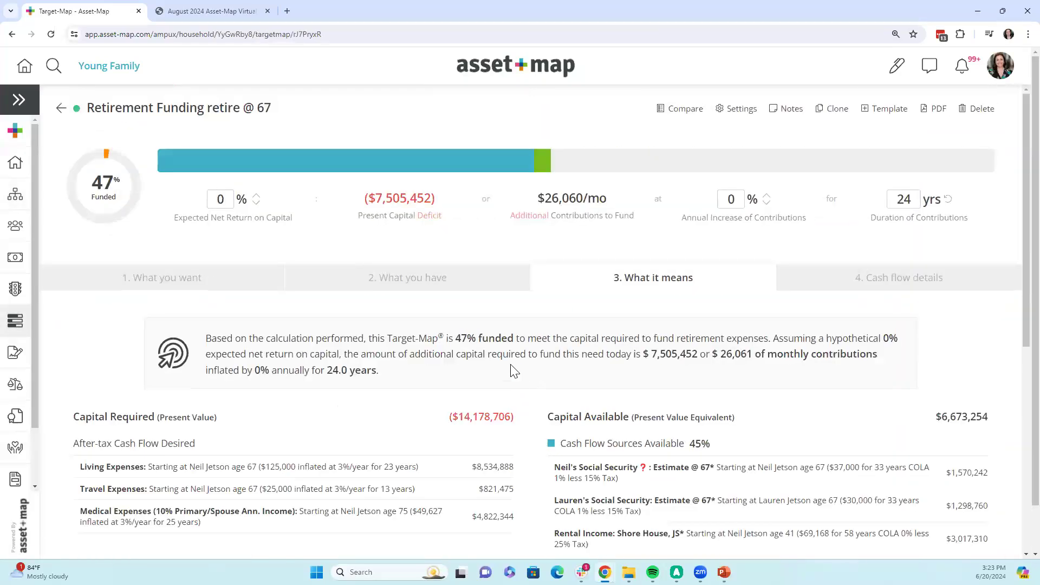
pyautogui.click(140, 277)
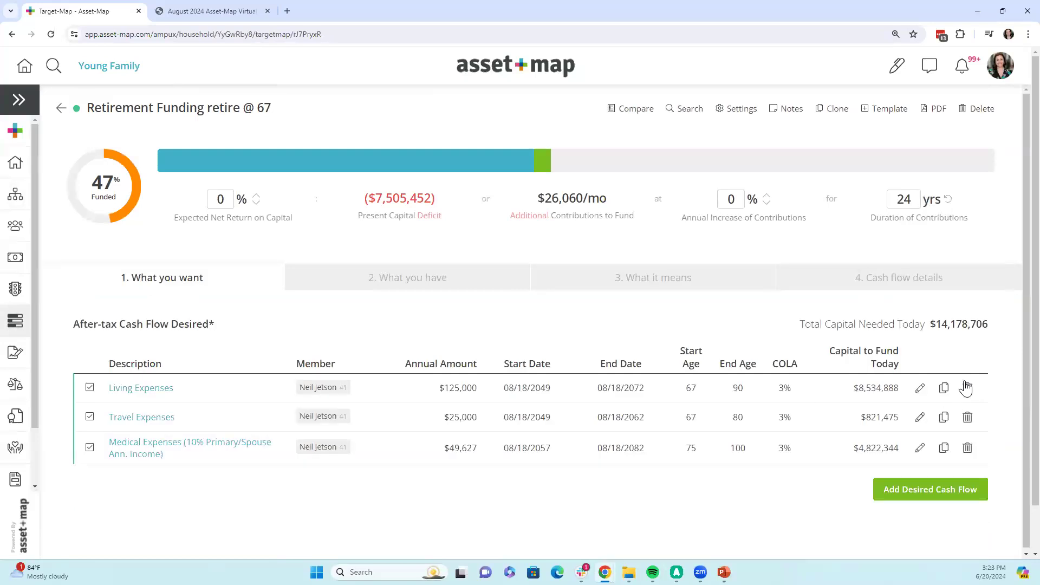
pyautogui.moveTo(930, 324); pyautogui.dragTo(1006, 329)
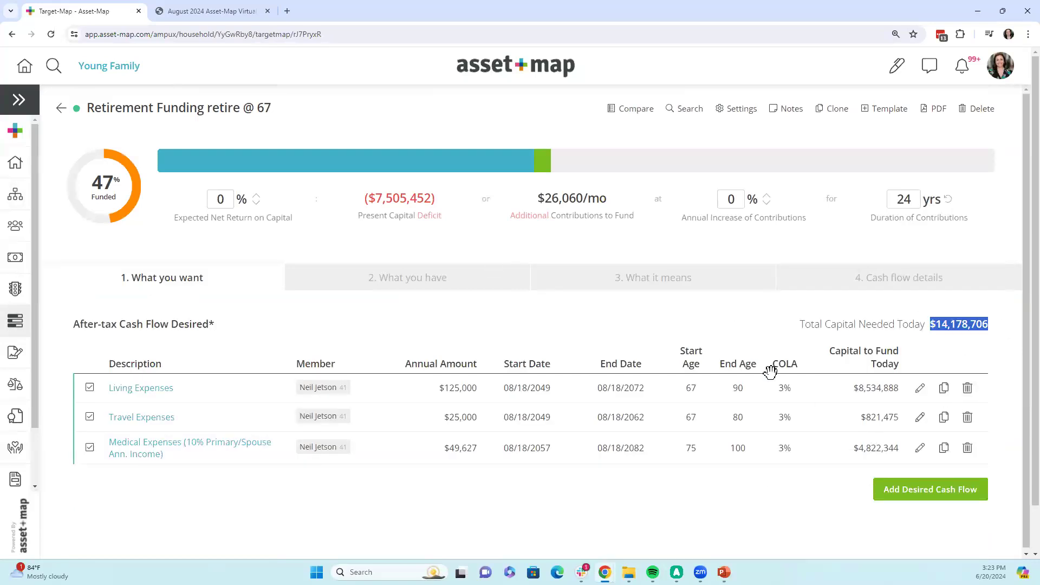
pyautogui.click(441, 283)
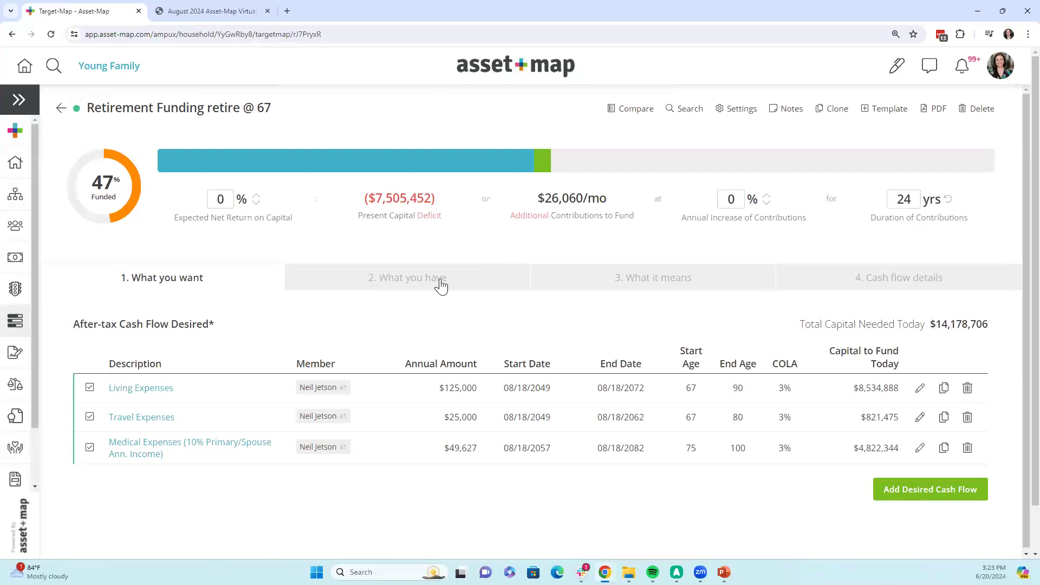
pyautogui.scroll(-2, 475, 400)
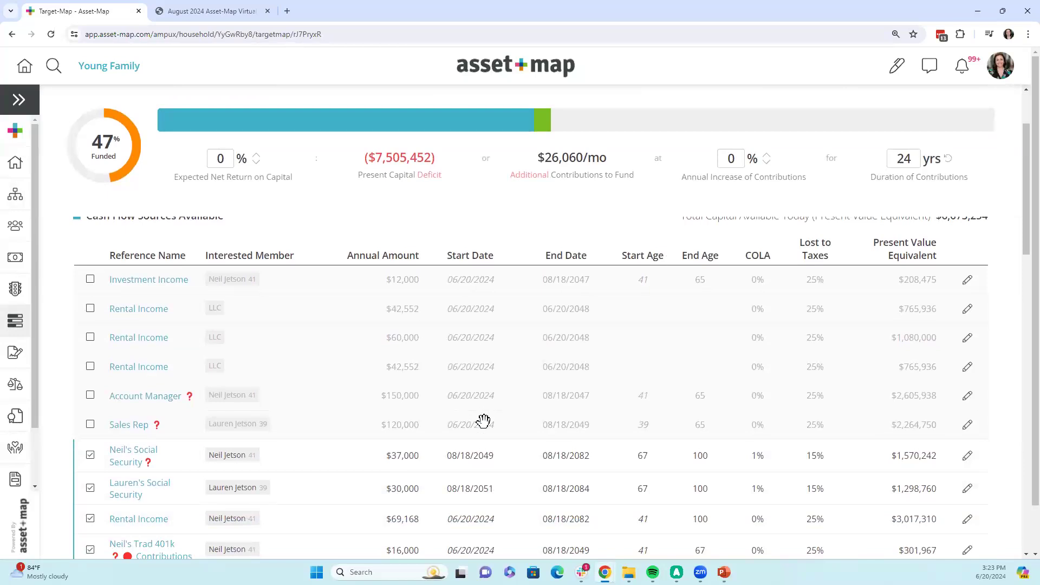
pyautogui.scroll(2, 474, 409)
# Step: Set the expected net return on capital to 5% and check the total capital needed for the desired cash flows
pyautogui.doubleClick(218, 199)
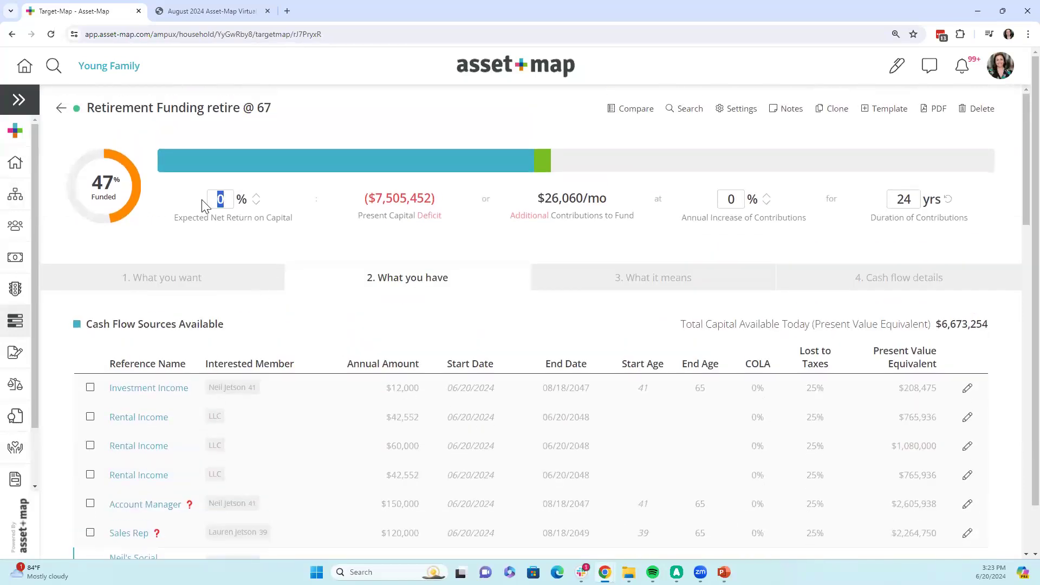
pyautogui.write('5')
pyautogui.click(208, 287)
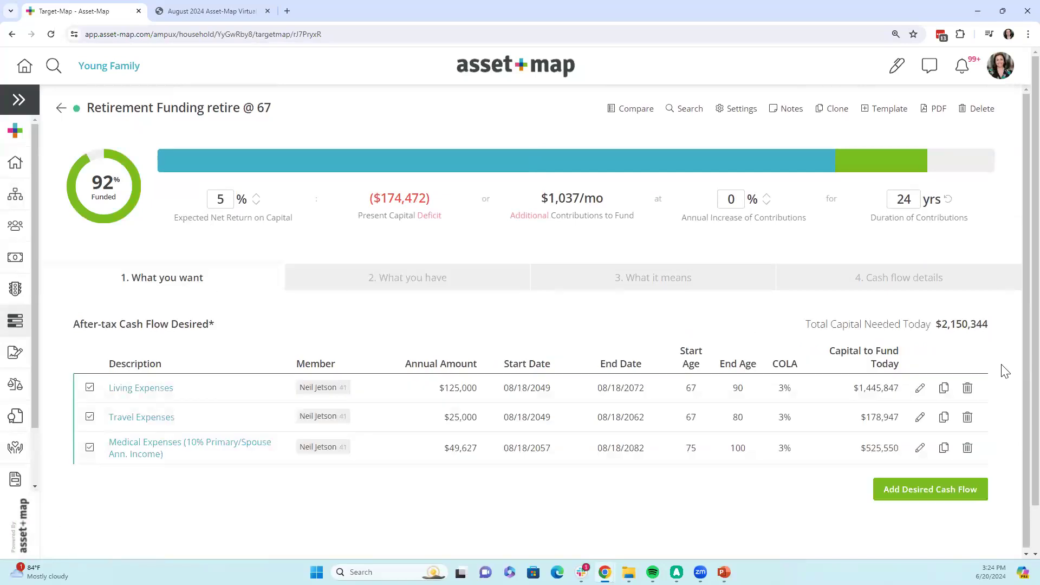
pyautogui.moveTo(935, 324); pyautogui.dragTo(989, 323)
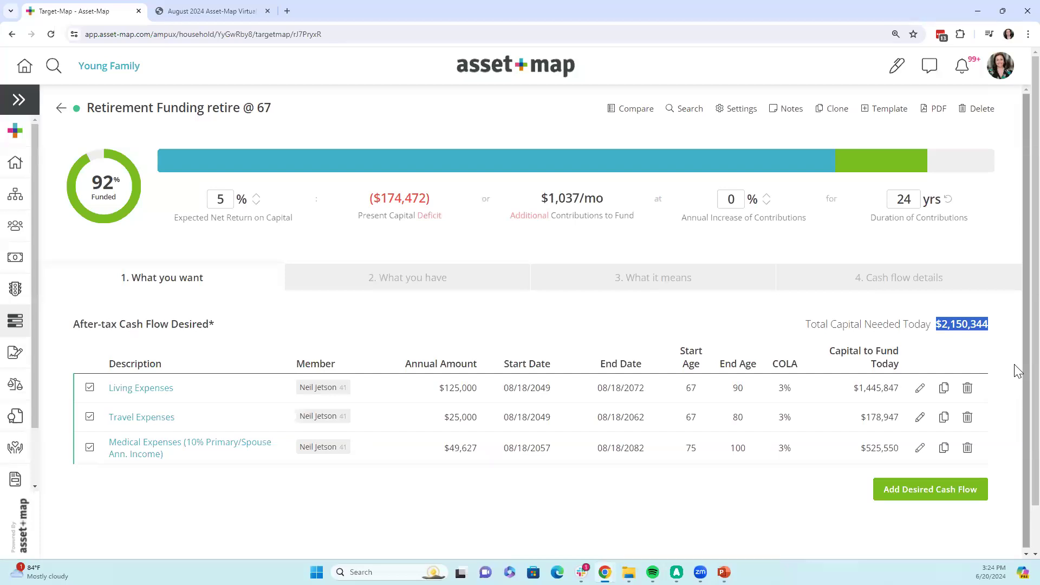
# Step: Examine what the Target-Map means: capital required, capital available, present capital deficit and additional monthly contributions
pyautogui.click(694, 284)
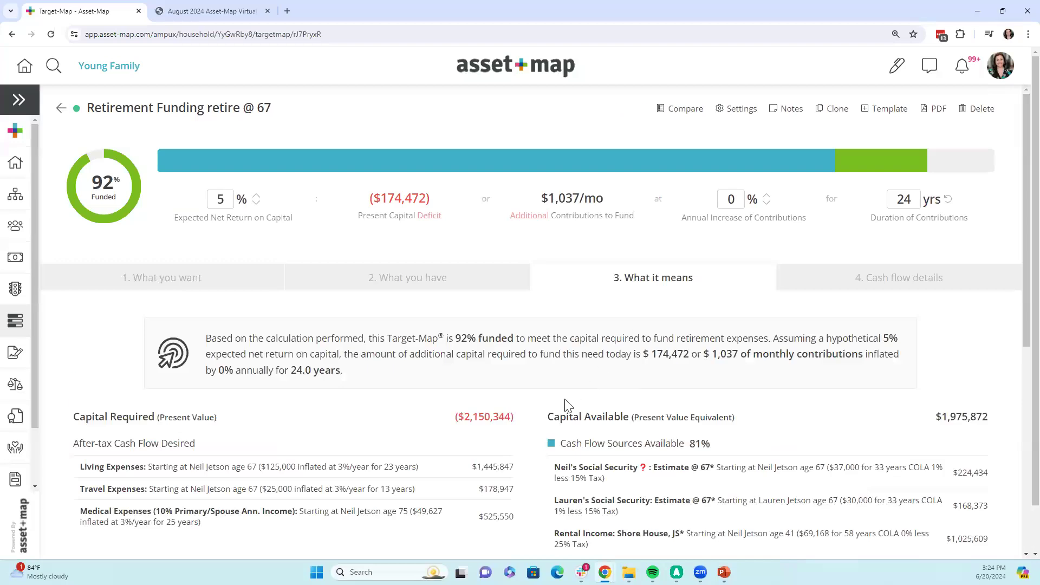
pyautogui.moveTo(454, 416); pyautogui.dragTo(519, 418)
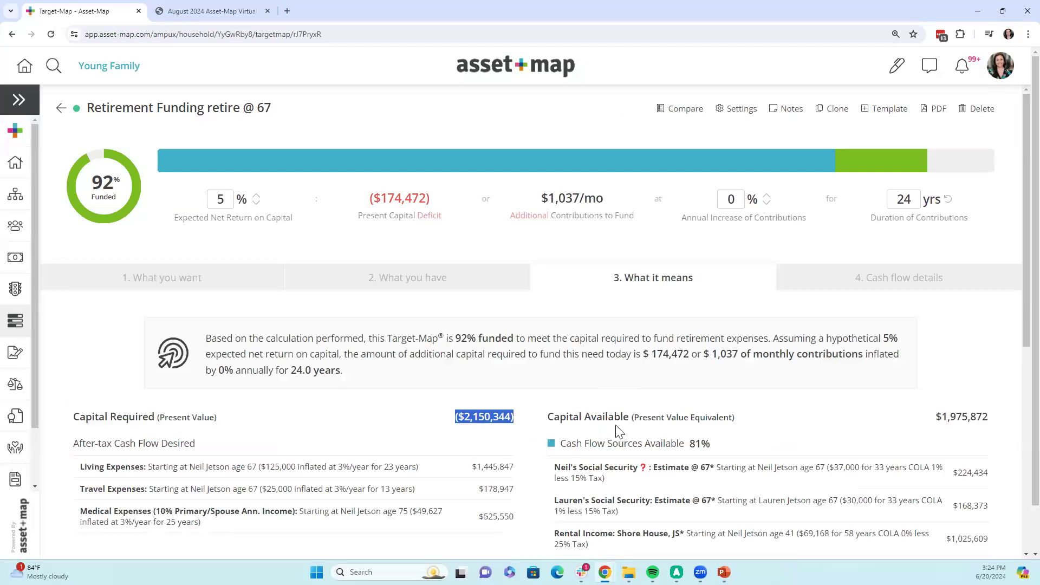
pyautogui.moveTo(942, 416); pyautogui.dragTo(989, 416)
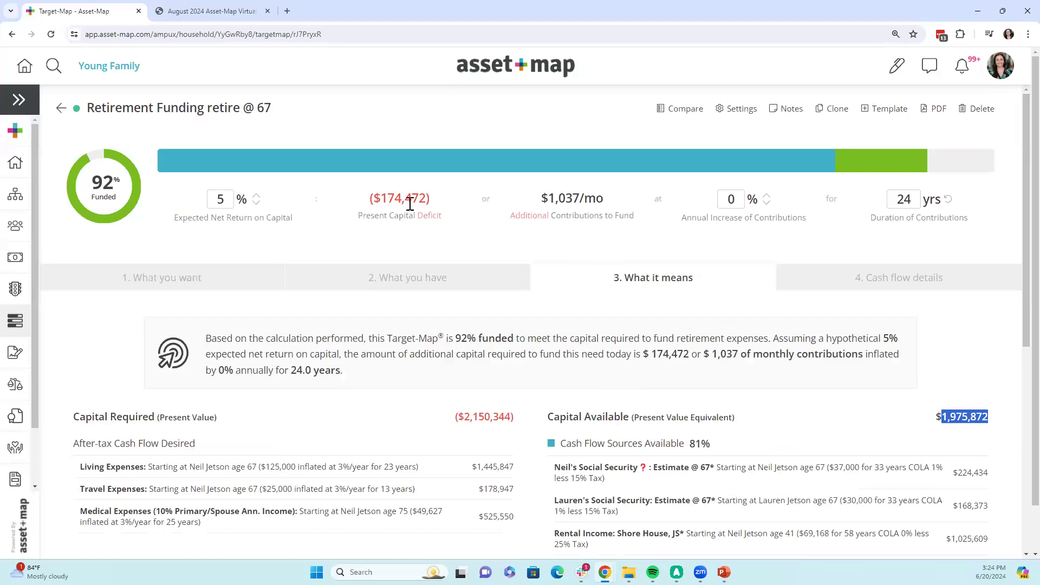
pyautogui.moveTo(381, 199); pyautogui.dragTo(446, 203)
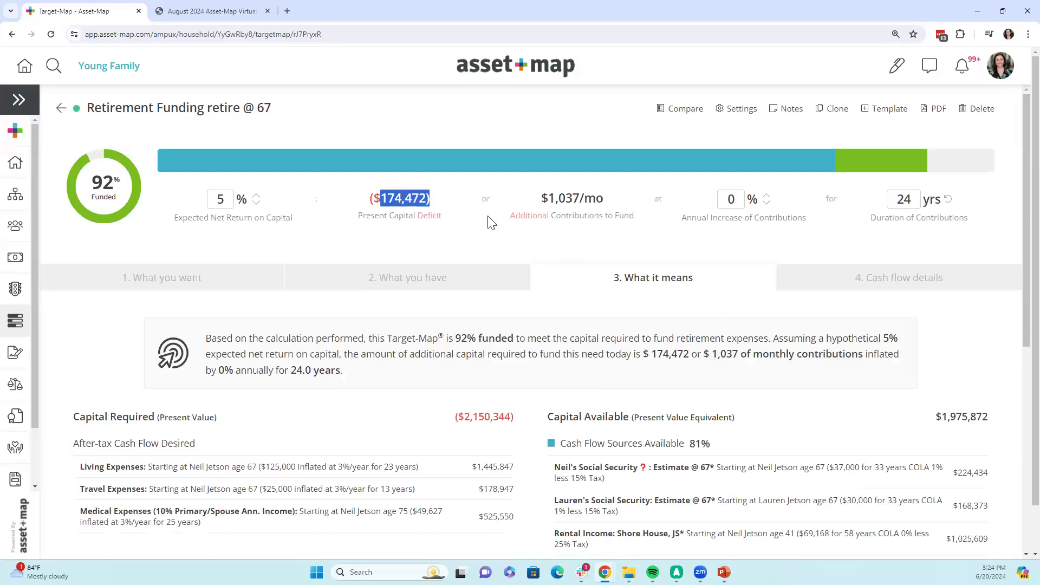
pyautogui.doubleClick(222, 200)
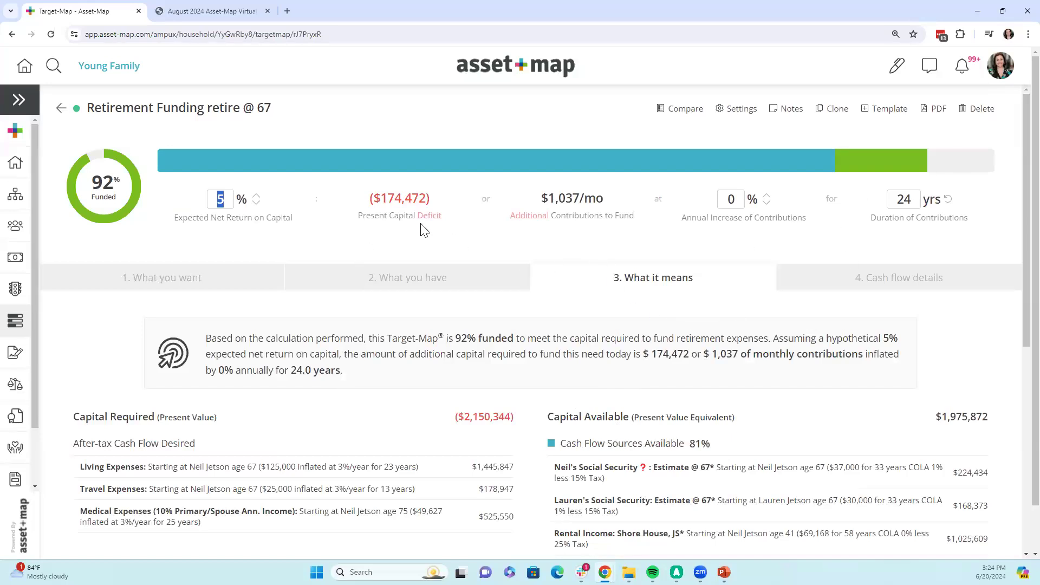
pyautogui.click(404, 219)
pyautogui.doubleClick(896, 200)
pyautogui.moveTo(362, 204); pyautogui.dragTo(450, 203)
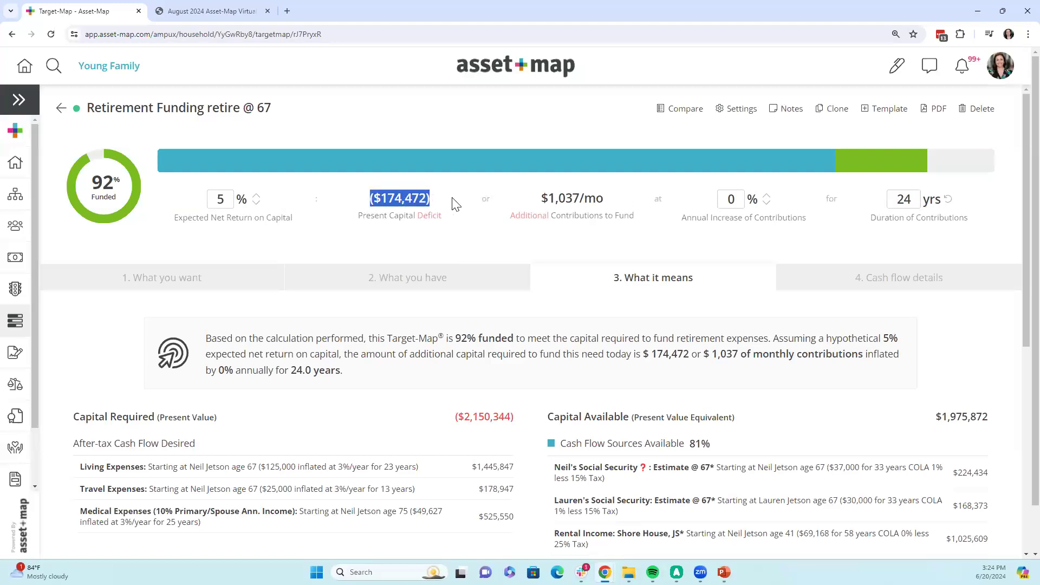
pyautogui.moveTo(542, 199); pyautogui.dragTo(639, 204)
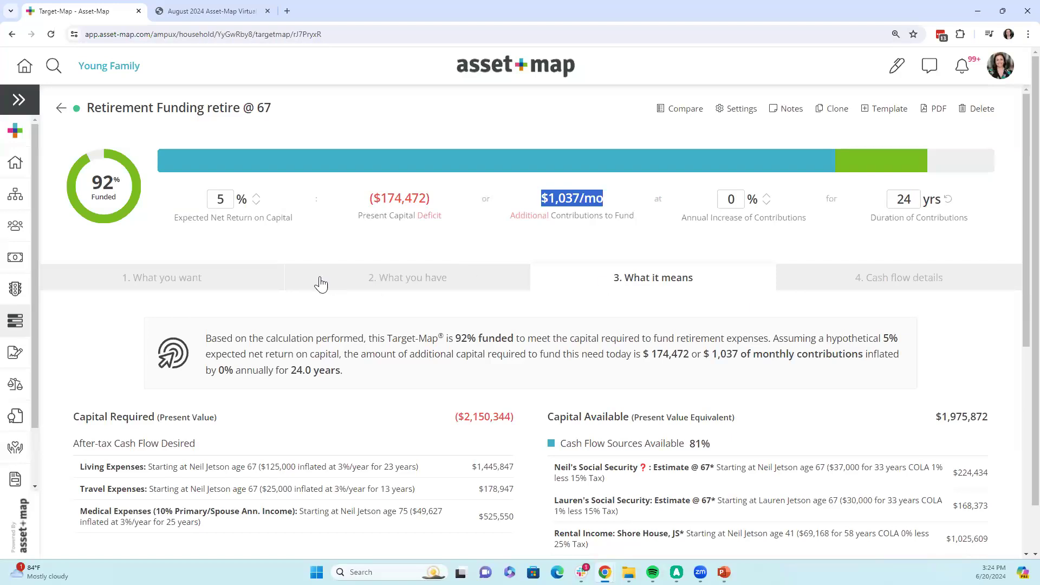
# Step: Return to the desired cash flows, set the duration of contributions to 25 years and check the deficit and monthly contributions
pyautogui.click(216, 279)
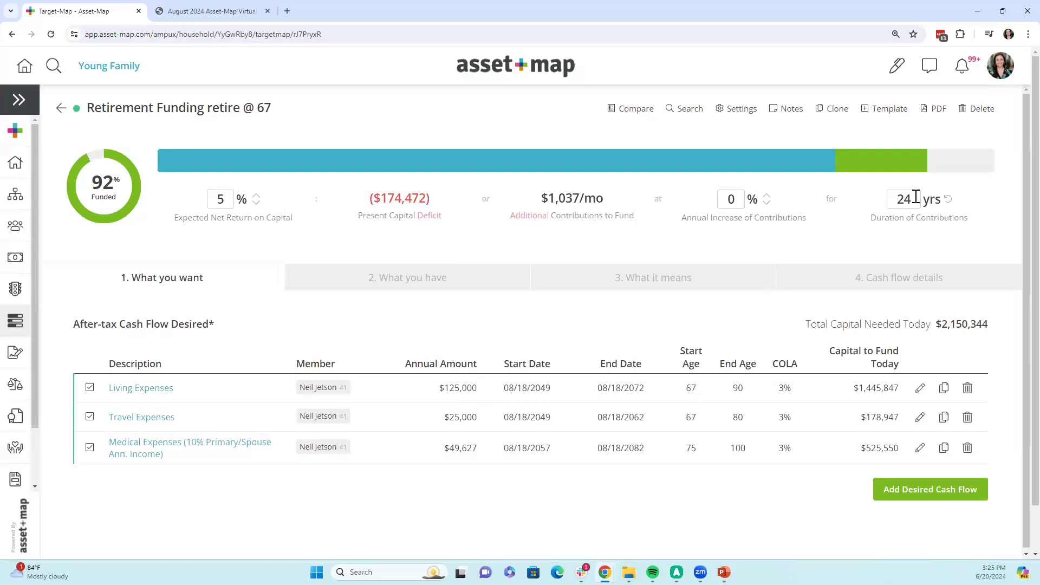
pyautogui.write('25')
pyautogui.press('BackSpace')
pyautogui.press('BackSpace')
pyautogui.press('BackSpace')
pyautogui.press('BackSpace')
pyautogui.write('25')
pyautogui.click(895, 204)
pyautogui.moveTo(923, 204); pyautogui.dragTo(923, 207)
pyautogui.moveTo(368, 204); pyautogui.dragTo(476, 198)
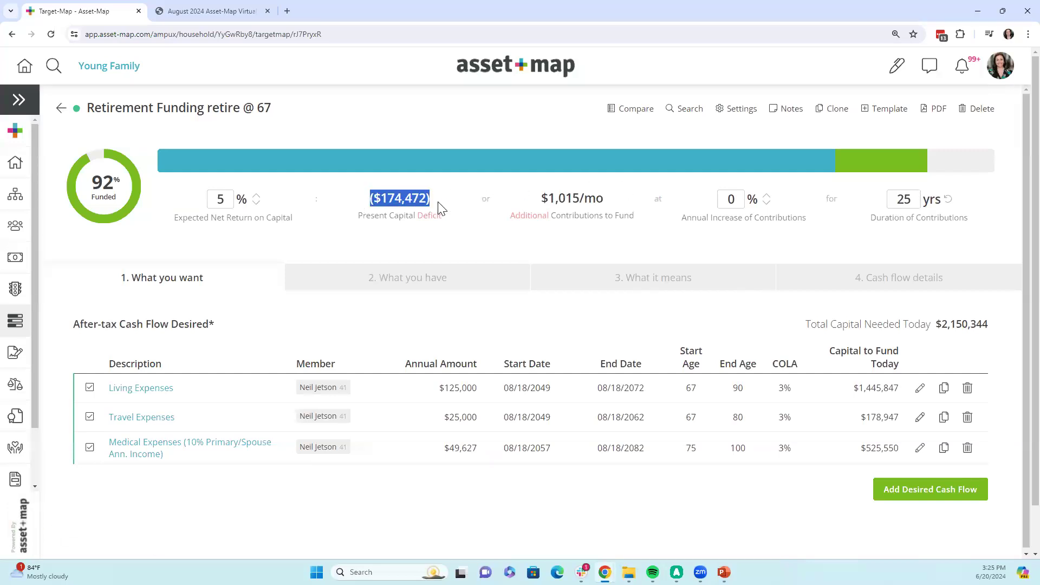
pyautogui.moveTo(539, 199); pyautogui.dragTo(645, 201)
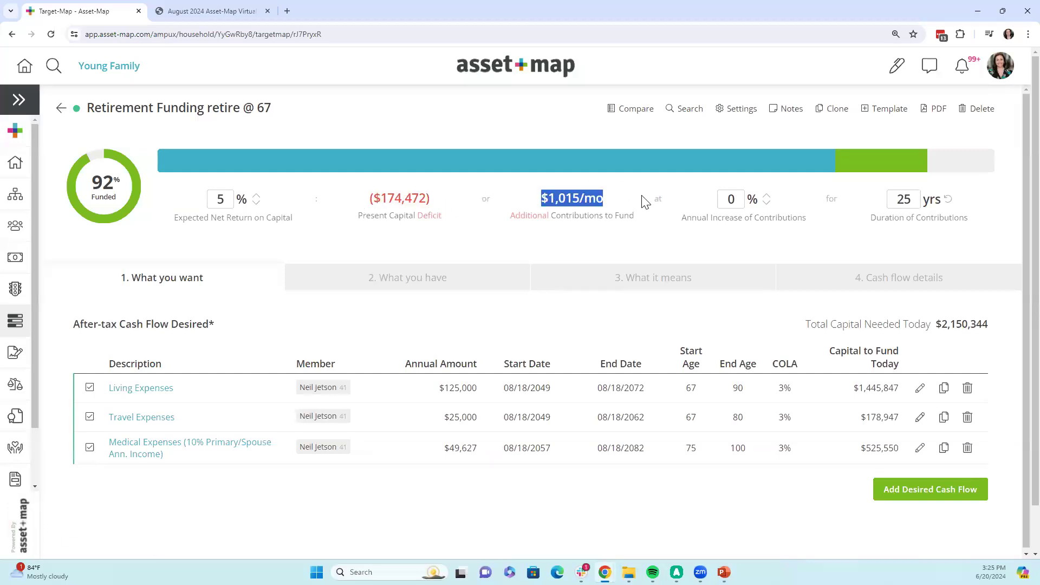
pyautogui.click(591, 225)
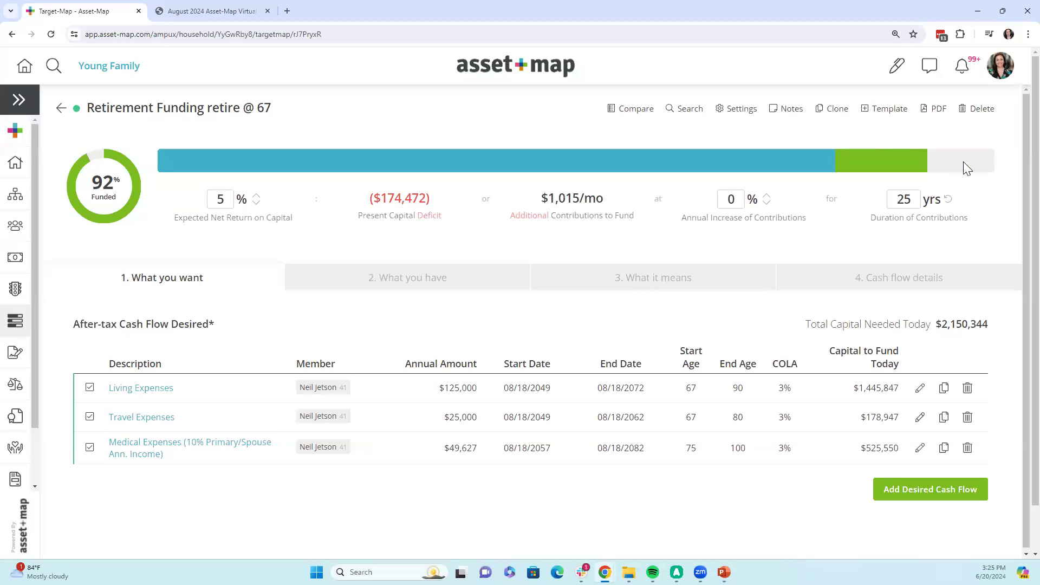
# Step: Set the annual increase of contributions to 3% and check the capital deficit and additional monthly contributions
pyautogui.moveTo(739, 198); pyautogui.dragTo(724, 200)
pyautogui.write('3')
pyautogui.moveTo(743, 204); pyautogui.dragTo(725, 199)
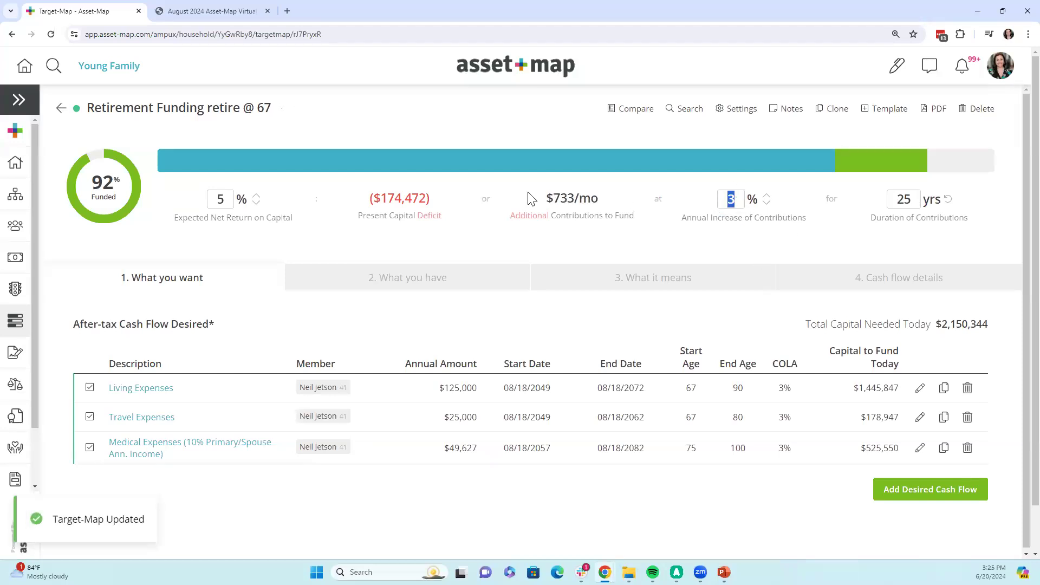
pyautogui.moveTo(371, 197); pyautogui.dragTo(481, 205)
pyautogui.moveTo(545, 198); pyautogui.dragTo(648, 199)
pyautogui.click(418, 218)
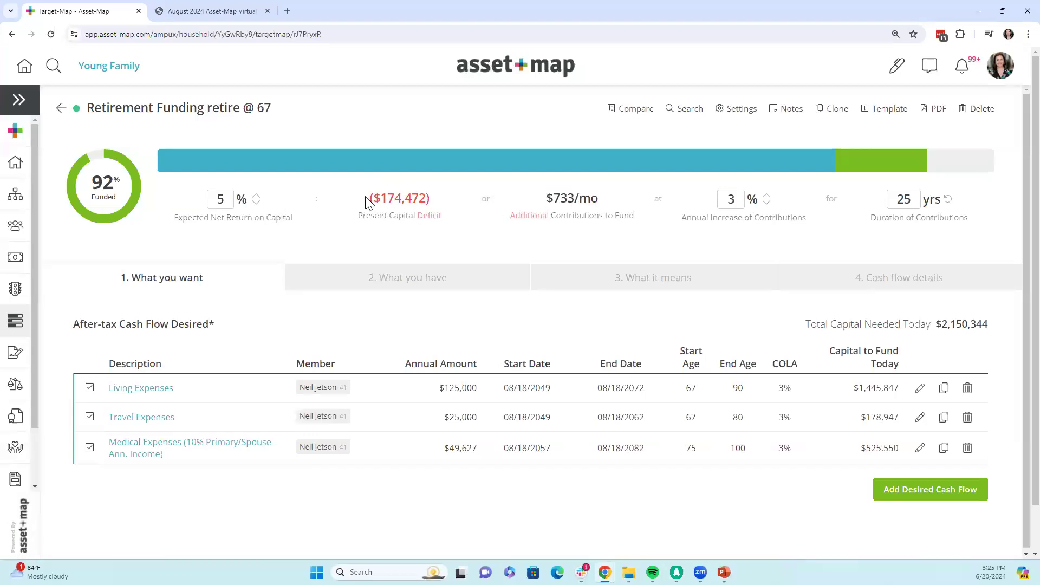
# Step: Review the present capital deficit alongside the net return, annual increase and duration of contributions inputs
pyautogui.moveTo(368, 199); pyautogui.dragTo(437, 201)
pyautogui.click(441, 239)
pyautogui.moveTo(360, 199); pyautogui.dragTo(433, 201)
pyautogui.click(412, 252)
pyautogui.click(218, 200)
pyautogui.click(729, 199)
pyautogui.click(901, 199)
# Step: Compare the Retirement Funding Baseline @ 65, retire @ 67, and retire @ 67, ror @ 6% Target-Maps side by side
pyautogui.click(15, 324)
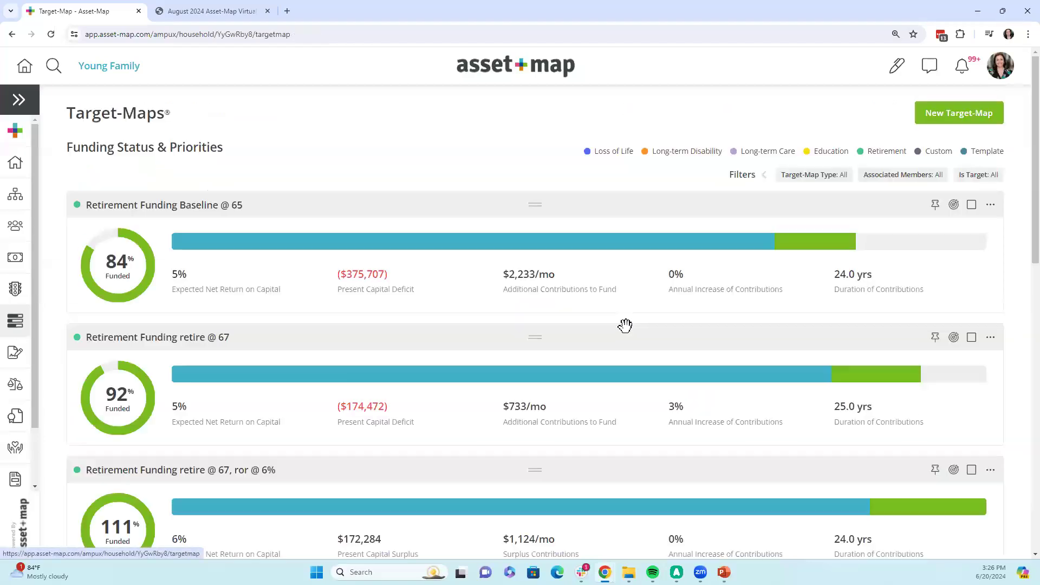
pyautogui.click(971, 210)
pyautogui.click(972, 340)
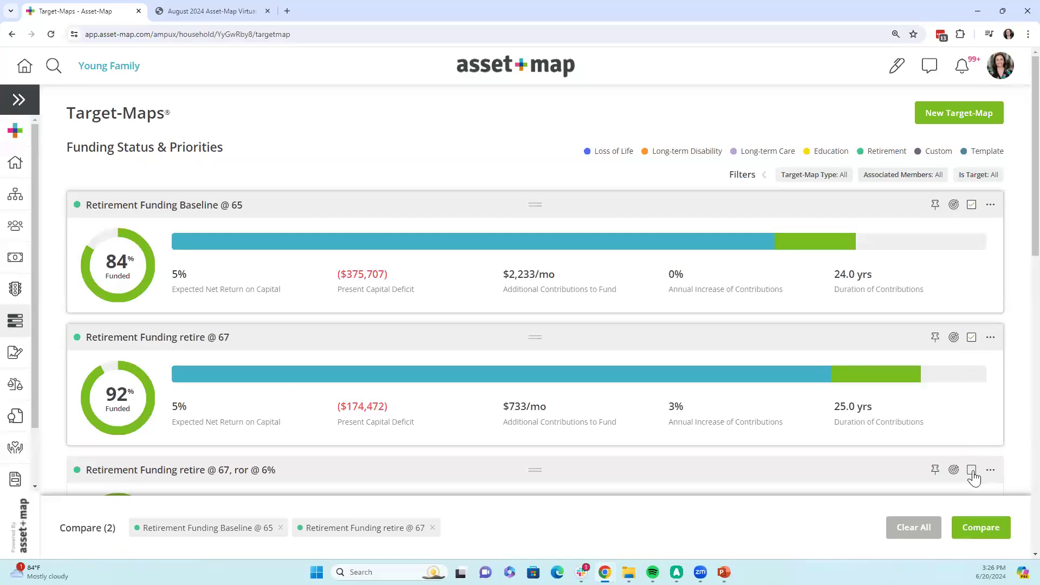
pyautogui.click(972, 473)
pyautogui.click(980, 528)
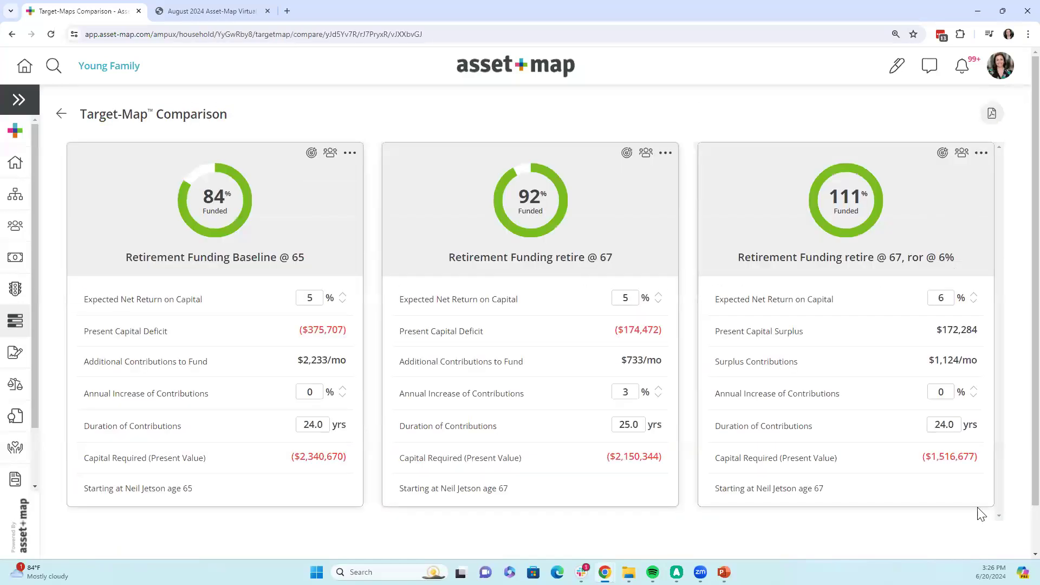
# Step: Examine the net return, capital deficit and contribution duration of Retirement Funding Baseline @ 65 in the comparison
pyautogui.doubleClick(314, 298)
pyautogui.doubleClick(314, 425)
pyautogui.moveTo(300, 330); pyautogui.dragTo(351, 333)
pyautogui.doubleClick(304, 428)
pyautogui.click(307, 495)
# Step: Try a 6% expected net return on Retirement Funding Baseline @ 65 in the comparison, and restore it to 5%
pyautogui.doubleClick(311, 297)
pyautogui.write('6')
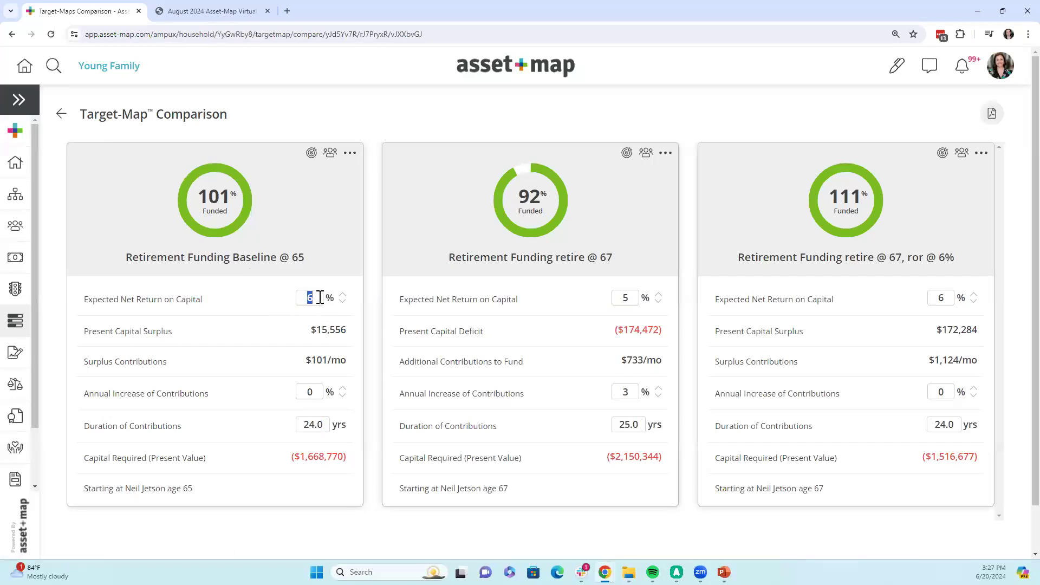
pyautogui.write('5')
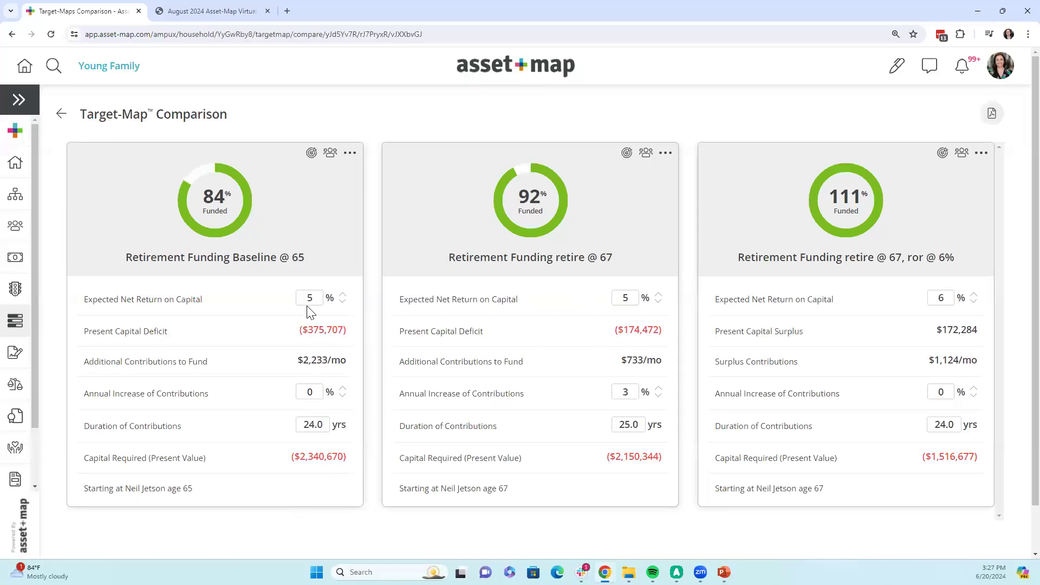
# Step: Remove Retirement Funding Baseline @ 65 from the comparison and view which Target-Maps can fill the empty slot
pyautogui.click(351, 154)
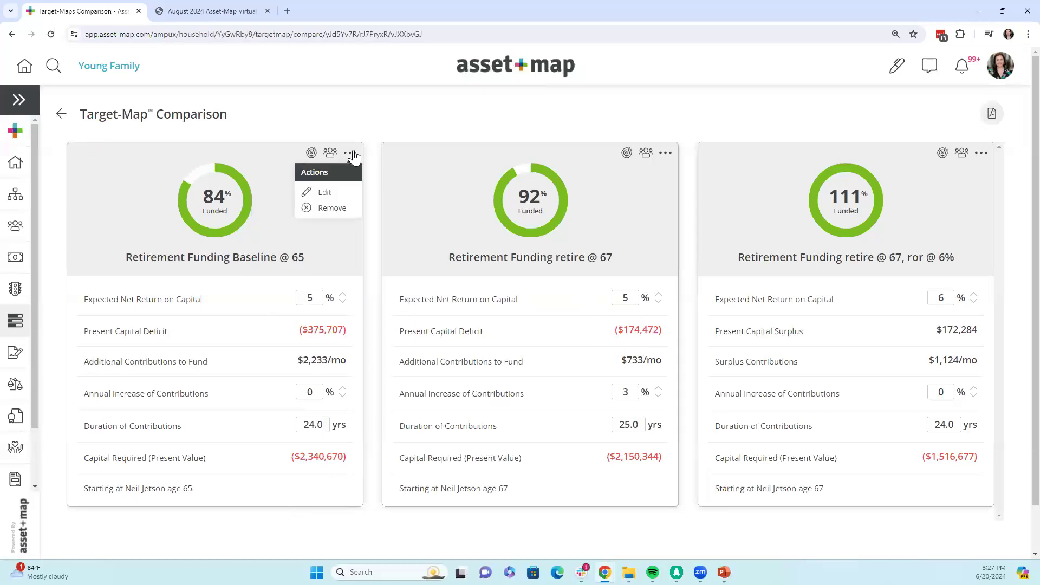
pyautogui.click(335, 209)
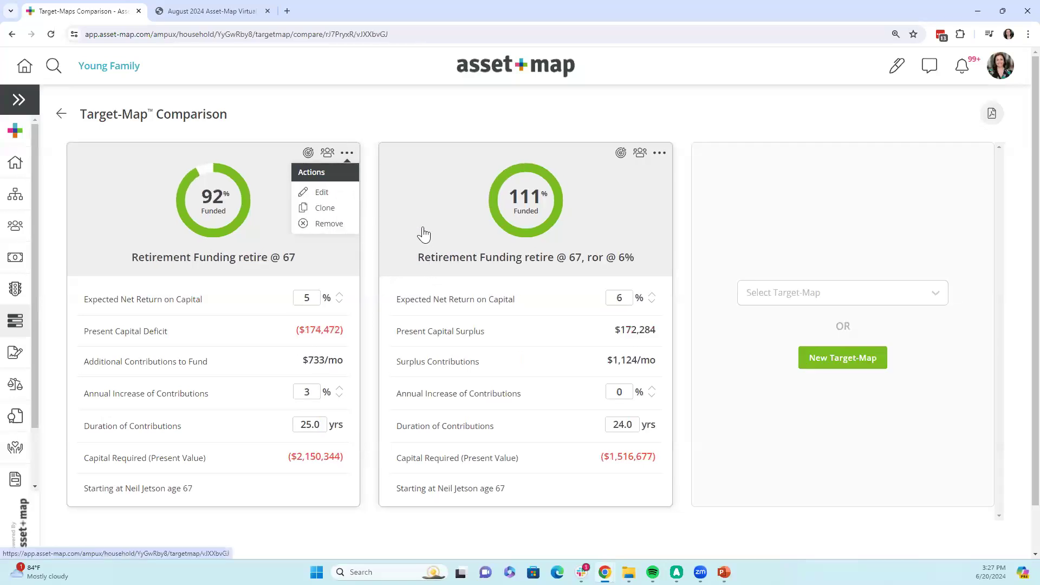
pyautogui.click(727, 536)
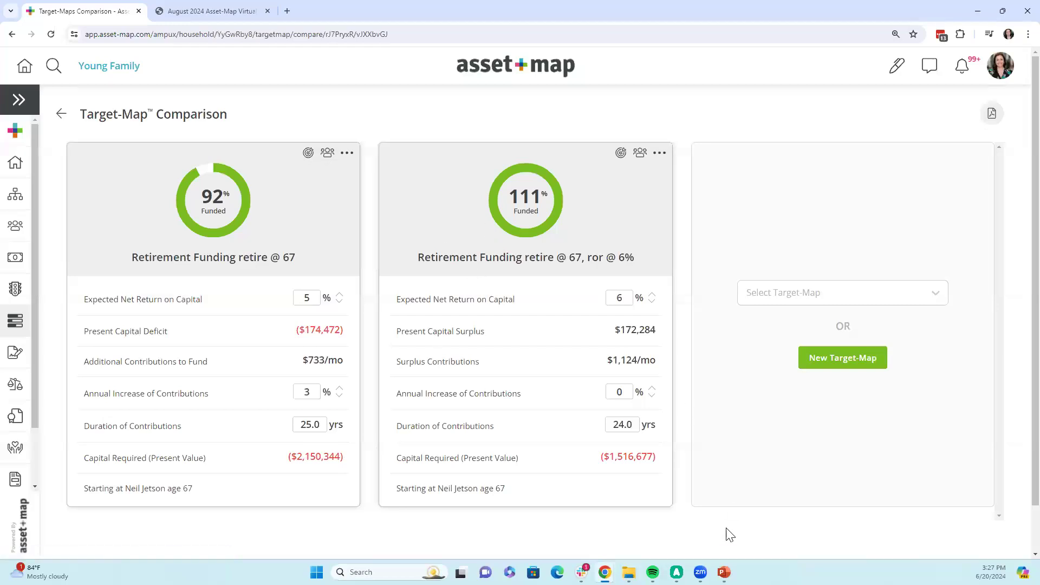
pyautogui.click(811, 286)
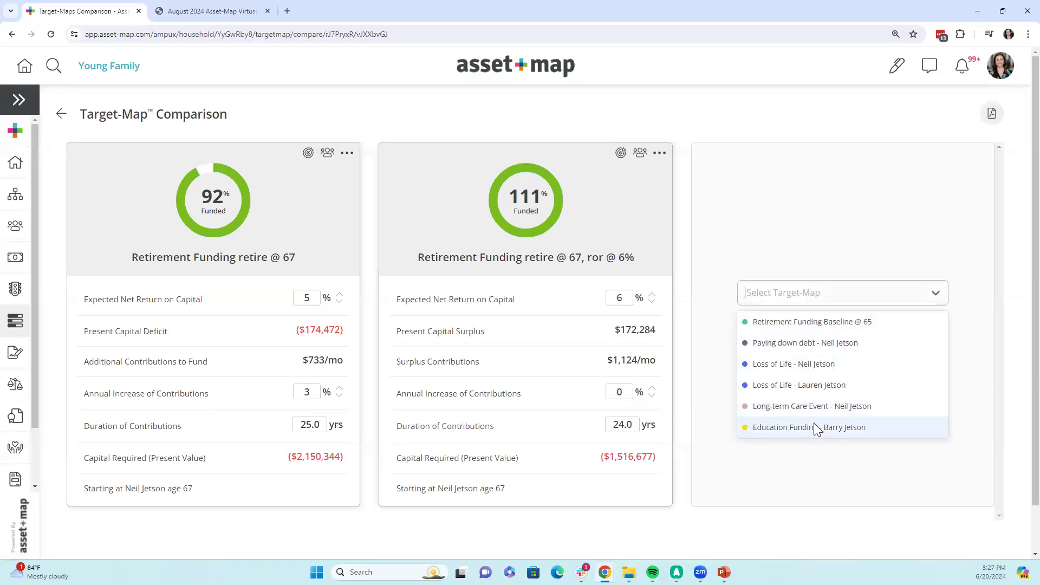
pyautogui.click(803, 541)
# Step: Return to the Target-Maps list and clone Retirement Funding Baseline @ 65
pyautogui.click(15, 325)
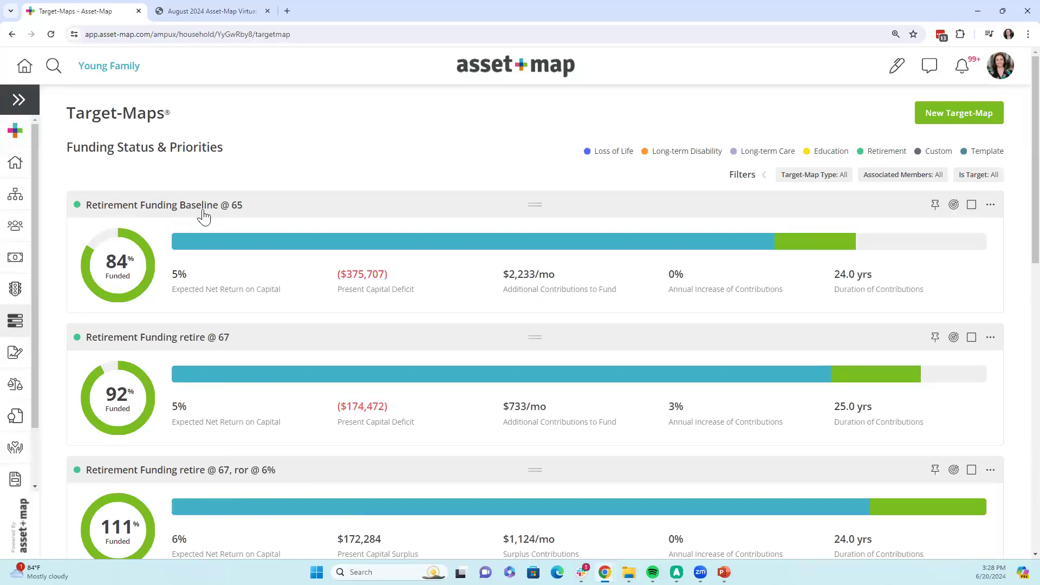
pyautogui.click(990, 205)
pyautogui.click(959, 281)
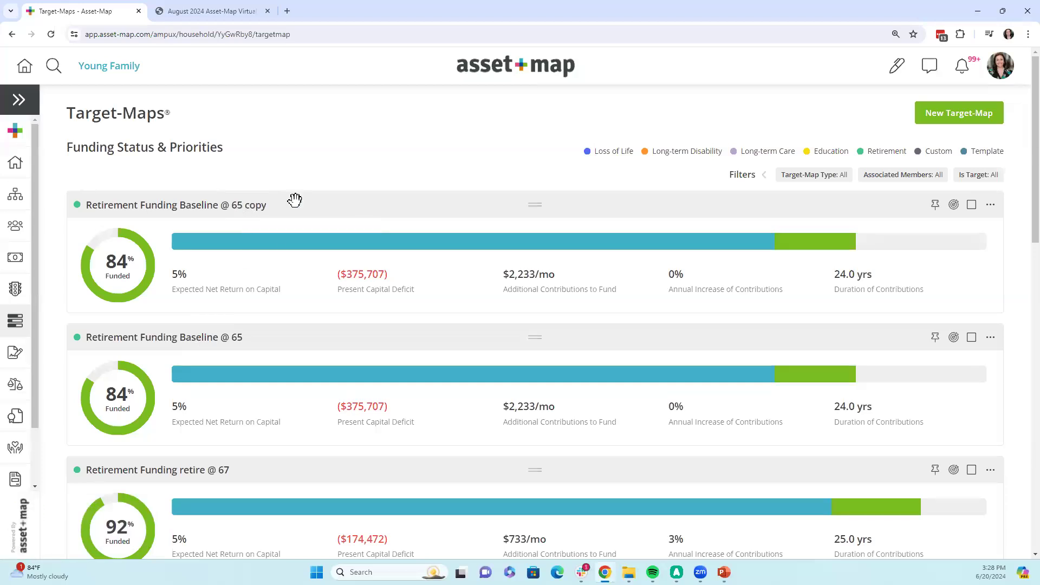
# Step: Rename the cloned Target-Map "Retirement Funding Baseline @ 65 @ 6% ror" and set its expected net return on capital to 6%
pyautogui.click(990, 205)
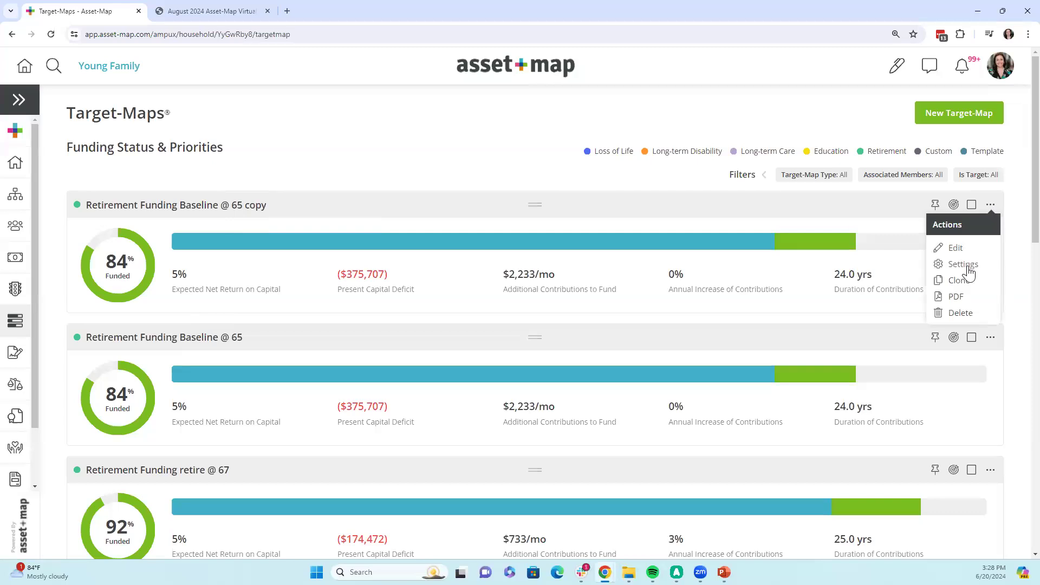
pyautogui.click(963, 264)
pyautogui.press('BackSpace')
pyautogui.write('6')
pyautogui.click(577, 193)
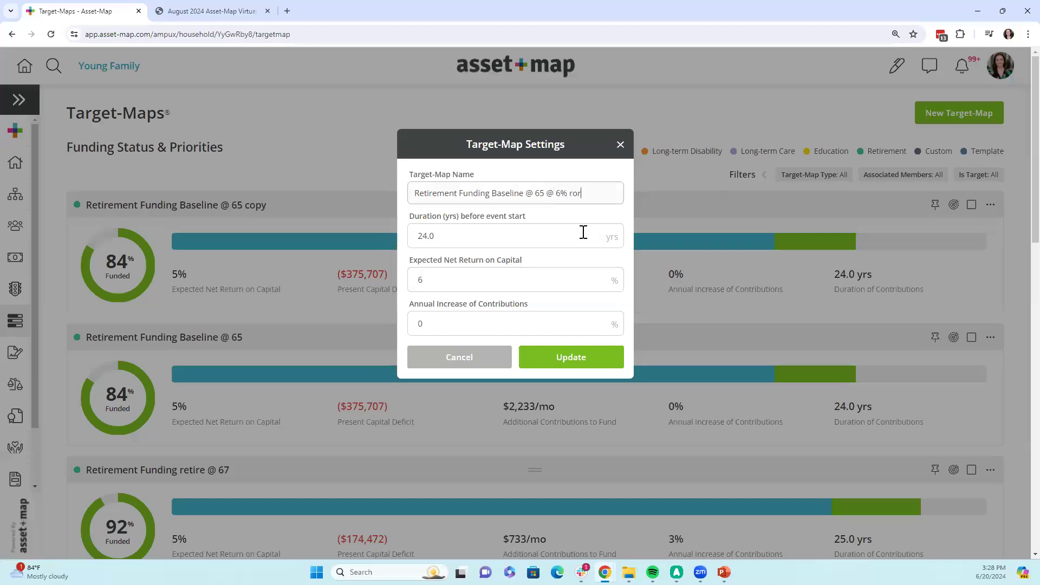
pyautogui.click(578, 359)
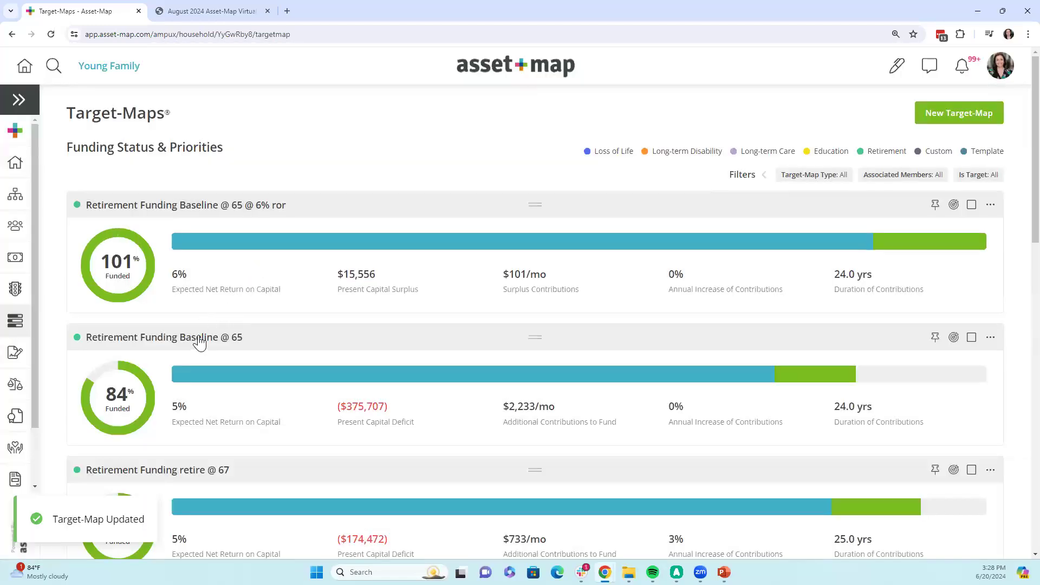
# Step: Move Retirement Funding Baseline @ 65 above its 6% ror clone and review the reordered retirement Target-Maps
pyautogui.moveTo(197, 338); pyautogui.dragTo(206, 203)
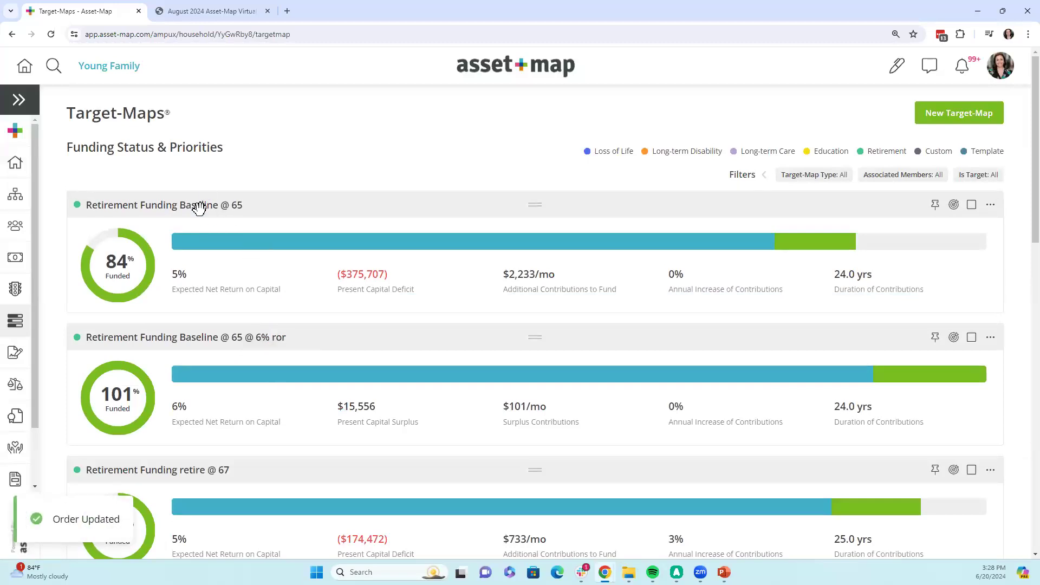
pyautogui.scroll(-1, 313, 299)
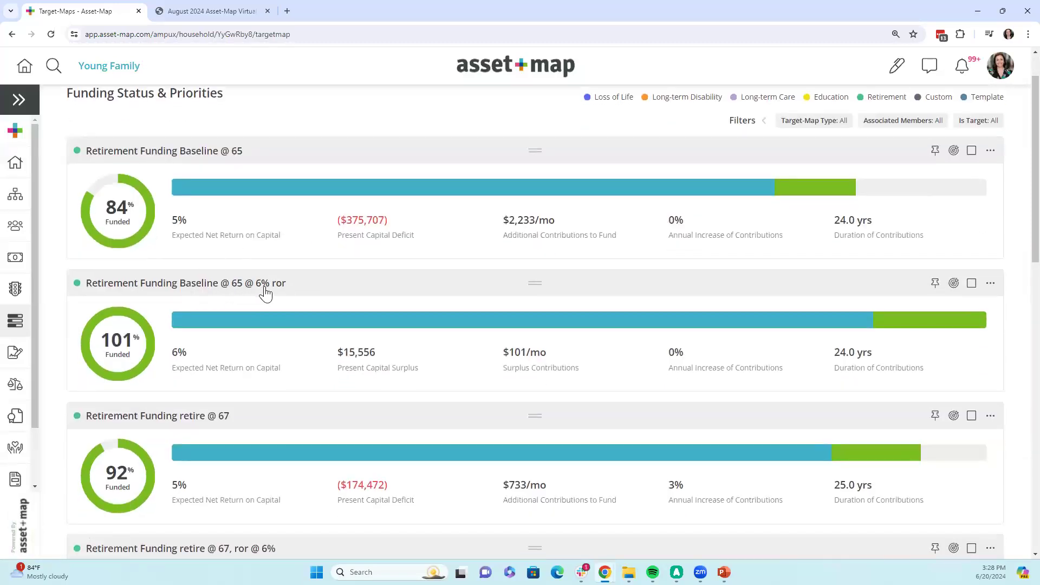
pyautogui.scroll(-3, 255, 298)
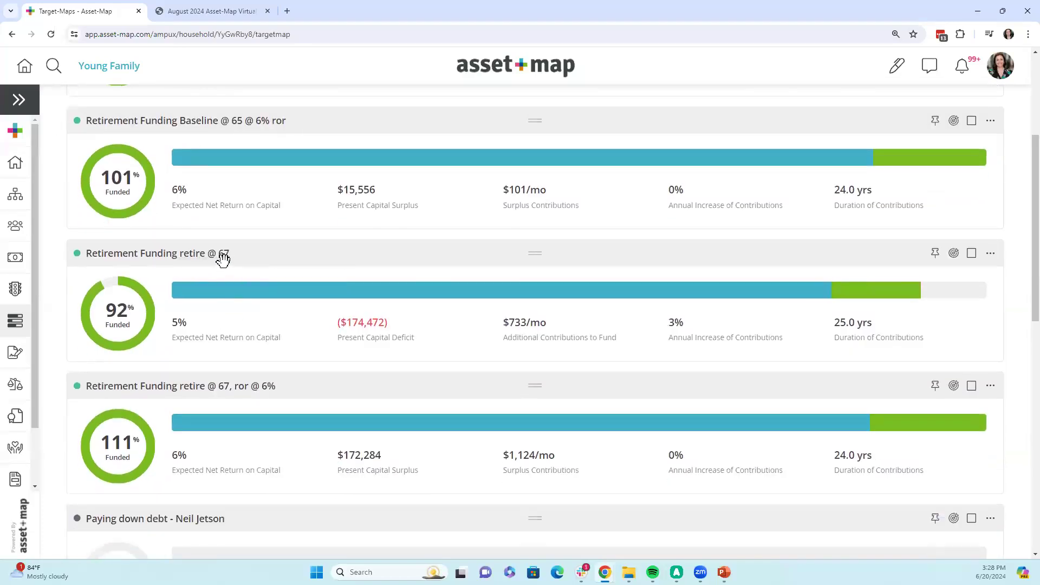
pyautogui.scroll(-1, 177, 336)
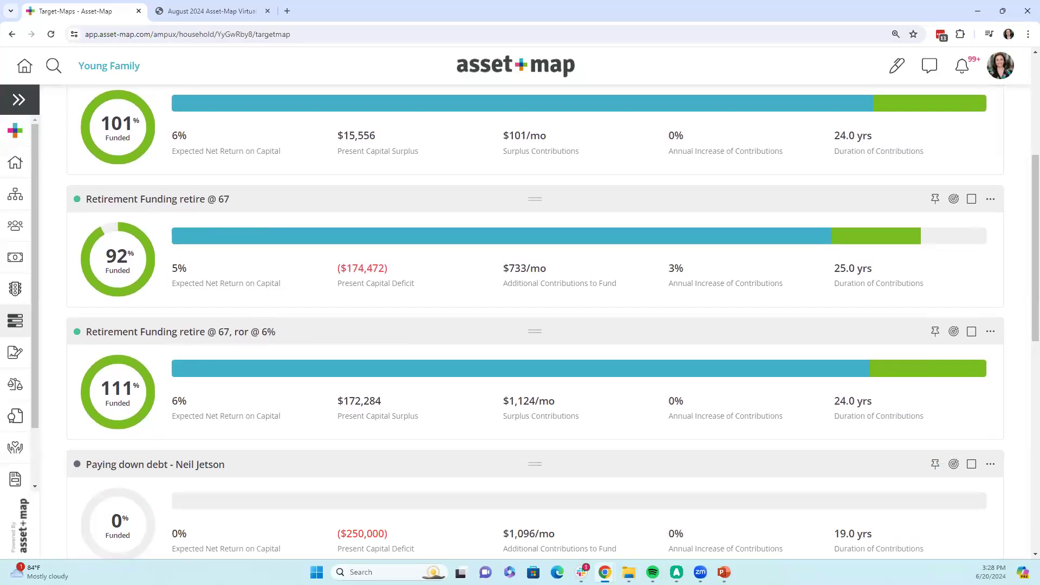
pyautogui.scroll(5, 796, 316)
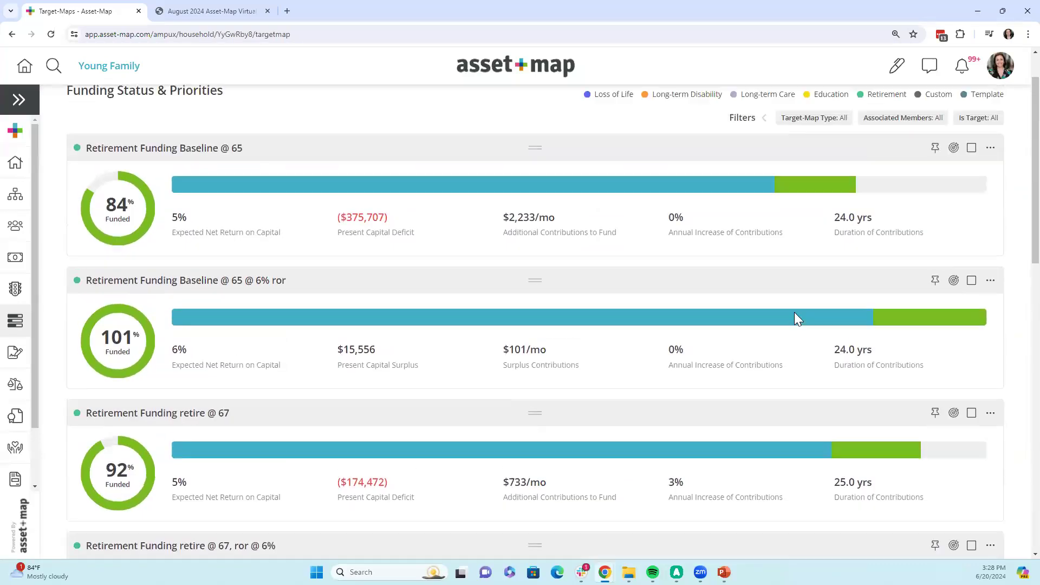
pyautogui.moveTo(831, 374)
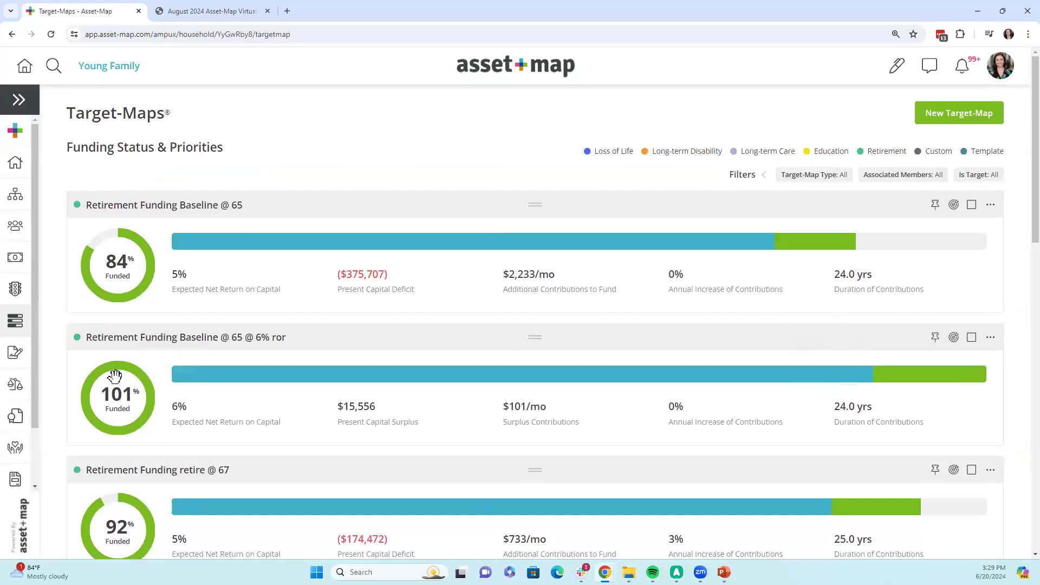
# Step: Open the household's Reports page and add the Target-Maps section to the 3 page report
pyautogui.click(15, 484)
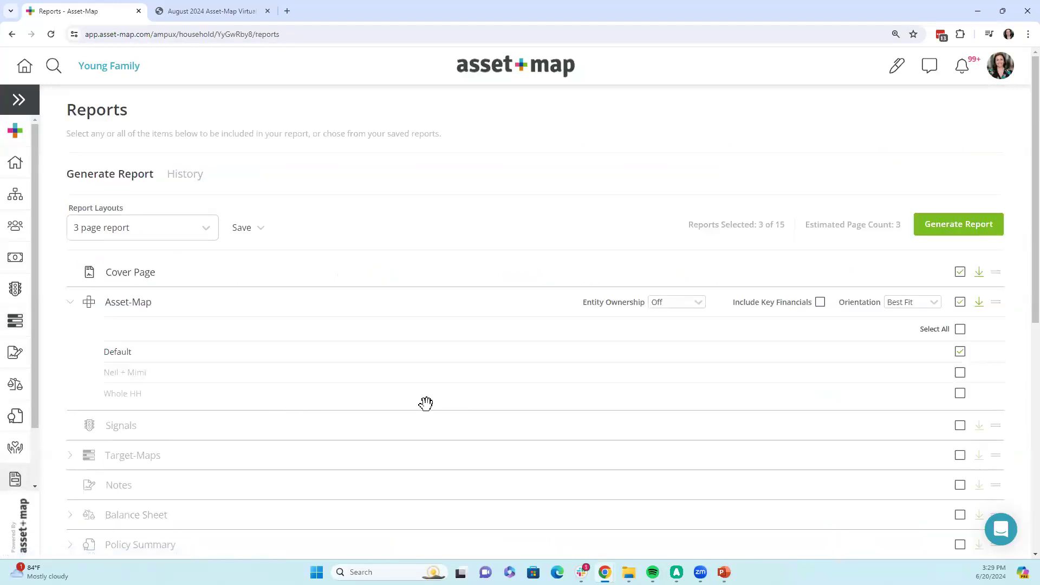
pyautogui.click(20, 101)
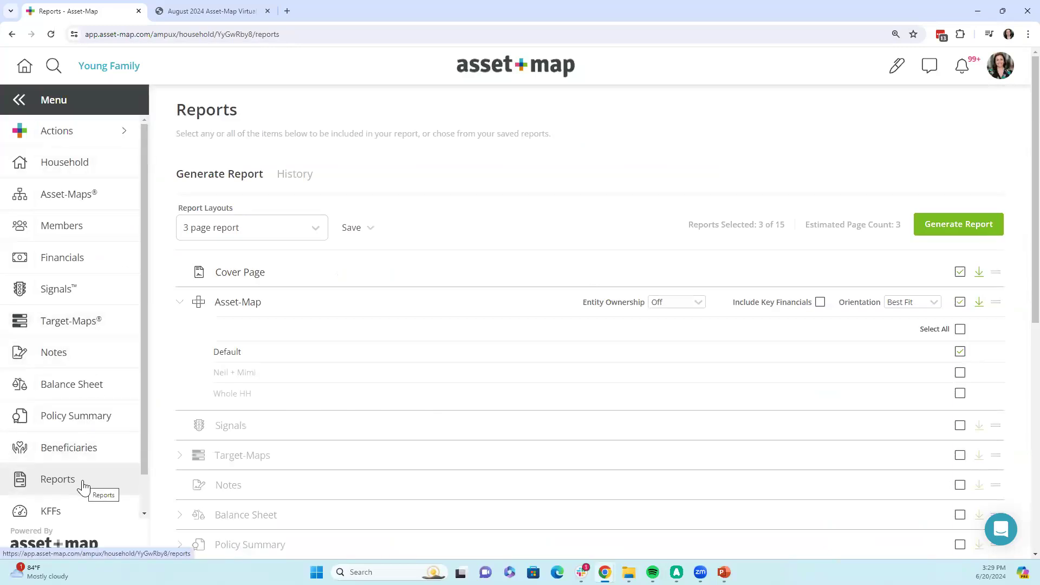
pyautogui.click(19, 99)
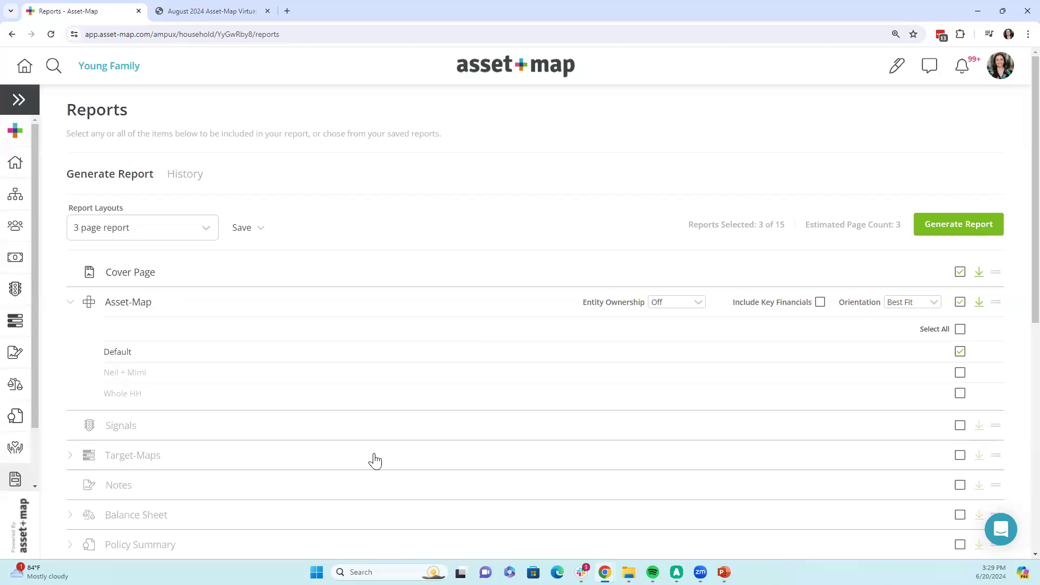
pyautogui.click(960, 456)
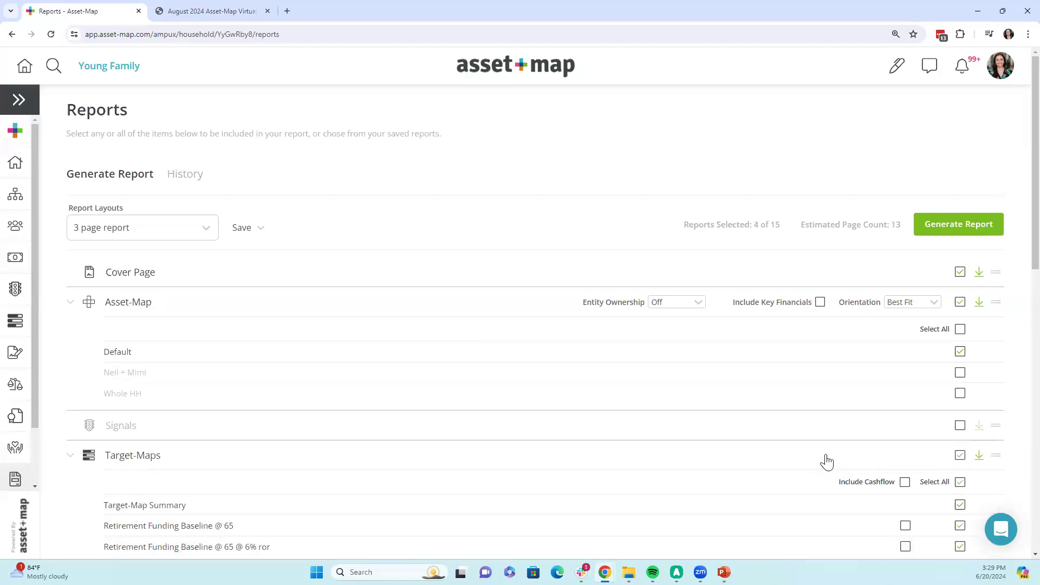
# Step: Exclude the debt, loss of life, long-term care and education Target-Maps from the report, keeping the summary and four retirement maps
pyautogui.scroll(-2, 824, 458)
pyautogui.scroll(-2, 823, 437)
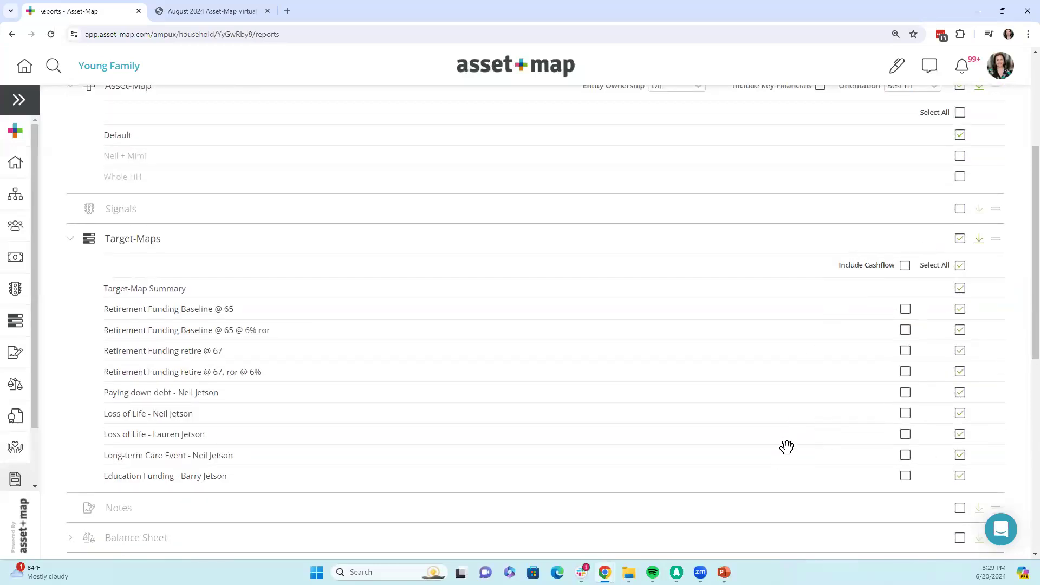
pyautogui.click(960, 476)
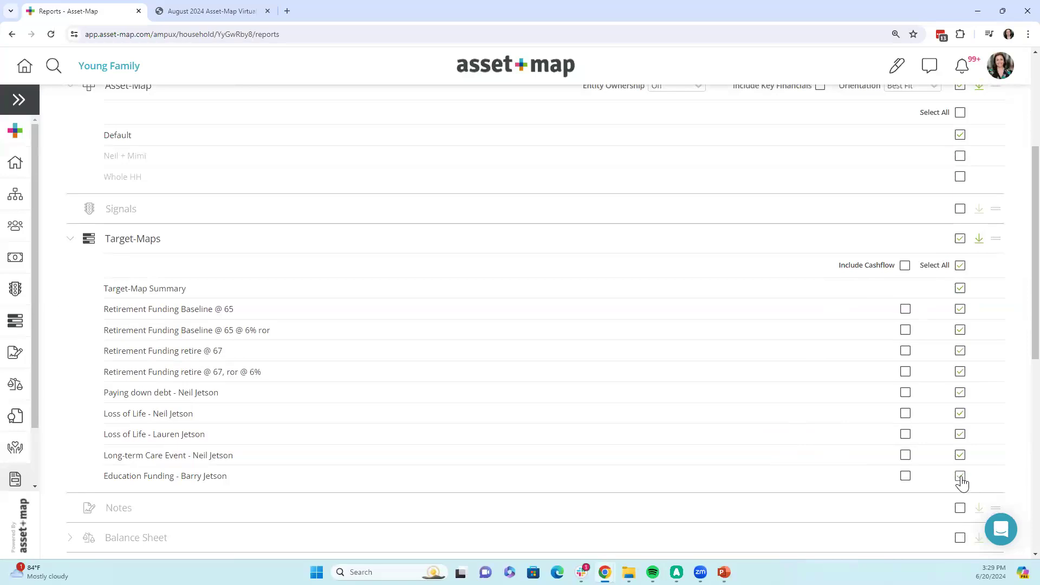
pyautogui.click(960, 434)
pyautogui.click(960, 413)
pyautogui.click(960, 392)
pyautogui.click(960, 413)
pyautogui.click(960, 371)
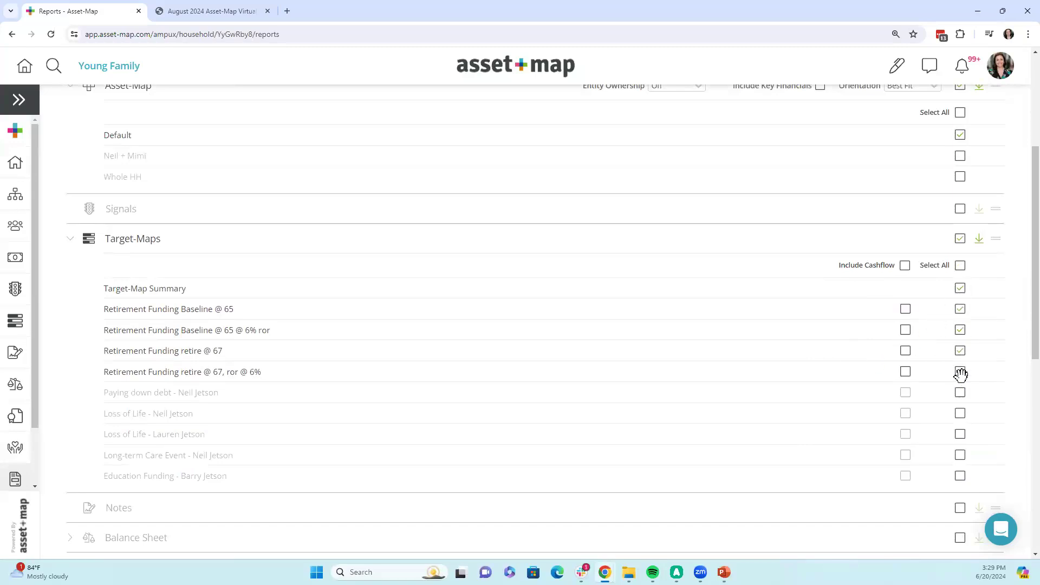
pyautogui.click(960, 371)
# Step: Include the cashflow for Retirement Funding Baseline @ 65 and check the remaining report sections through Disclosure
pyautogui.click(906, 310)
pyautogui.scroll(-8, 912, 441)
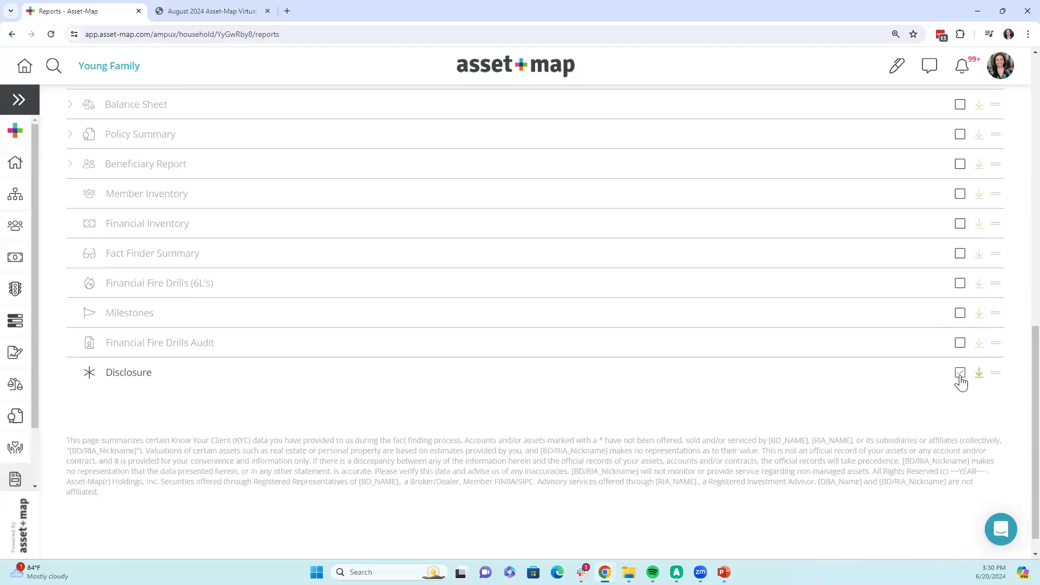
pyautogui.scroll(10, 915, 152)
pyautogui.scroll(2, 916, 152)
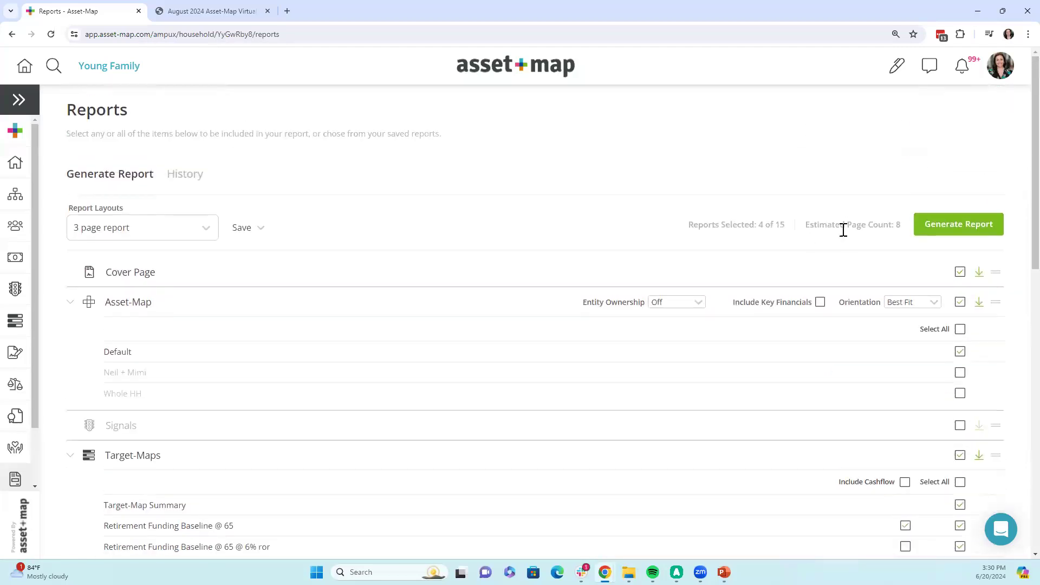
# Step: Generate the comprehensive report, and download and open its PDF
pyautogui.click(951, 232)
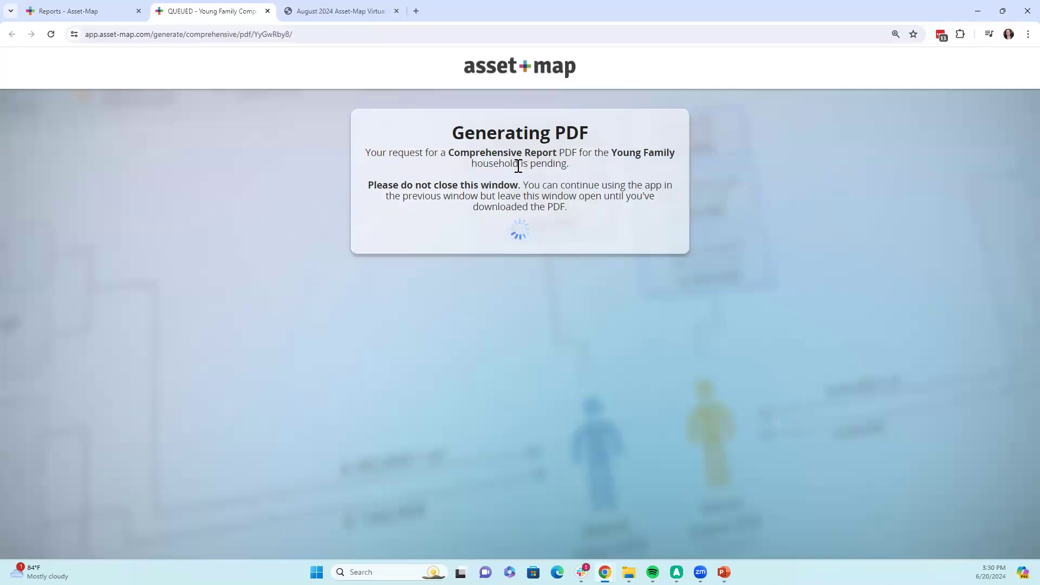
pyautogui.click(519, 259)
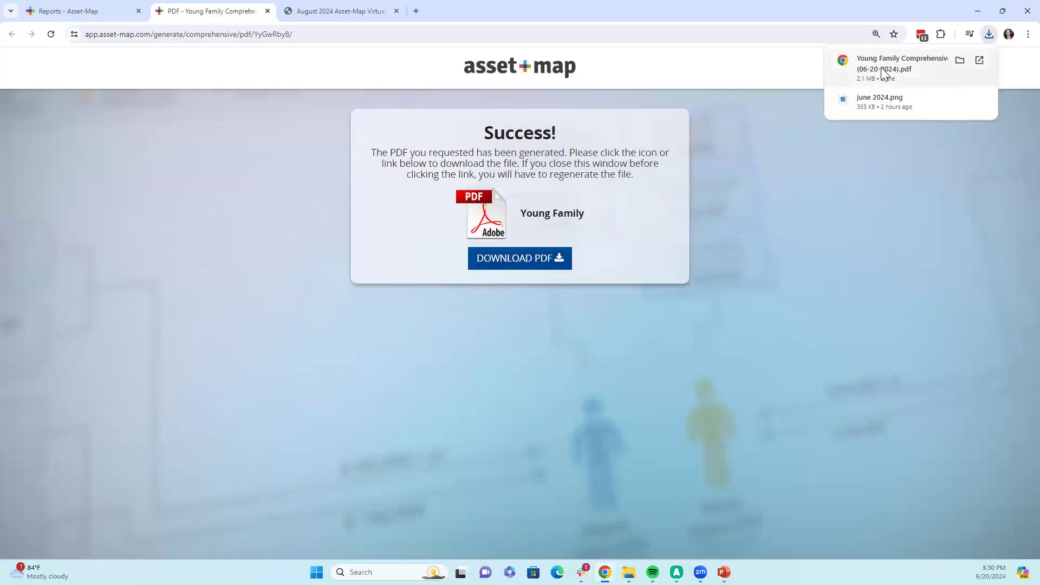
pyautogui.click(880, 81)
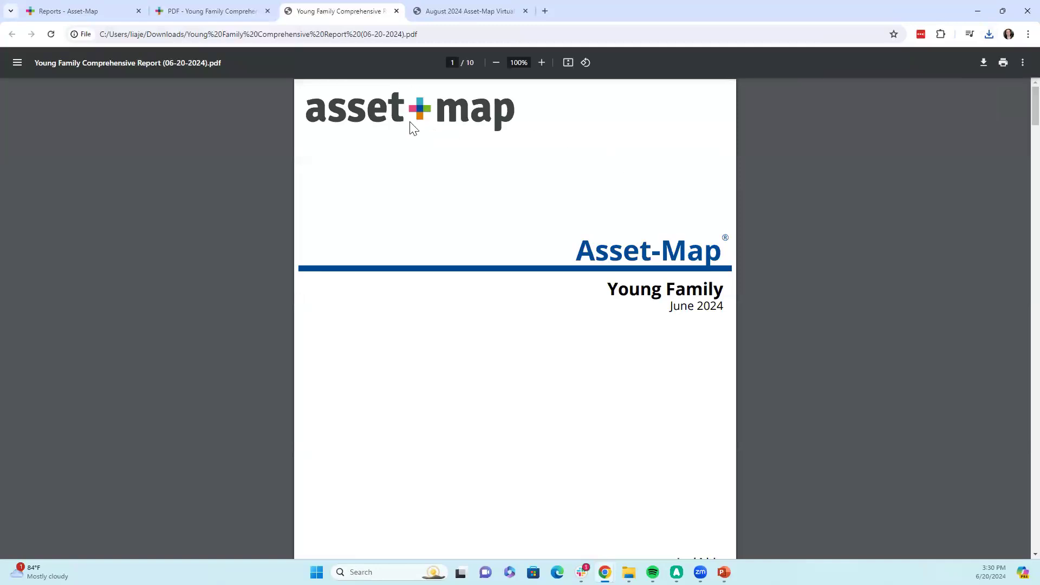
# Step: Review the report's cover page, highlighting the household name and viewing the lead advisor details
pyautogui.moveTo(609, 282); pyautogui.dragTo(738, 288)
pyautogui.click(612, 290)
pyautogui.moveTo(612, 290); pyautogui.dragTo(723, 287)
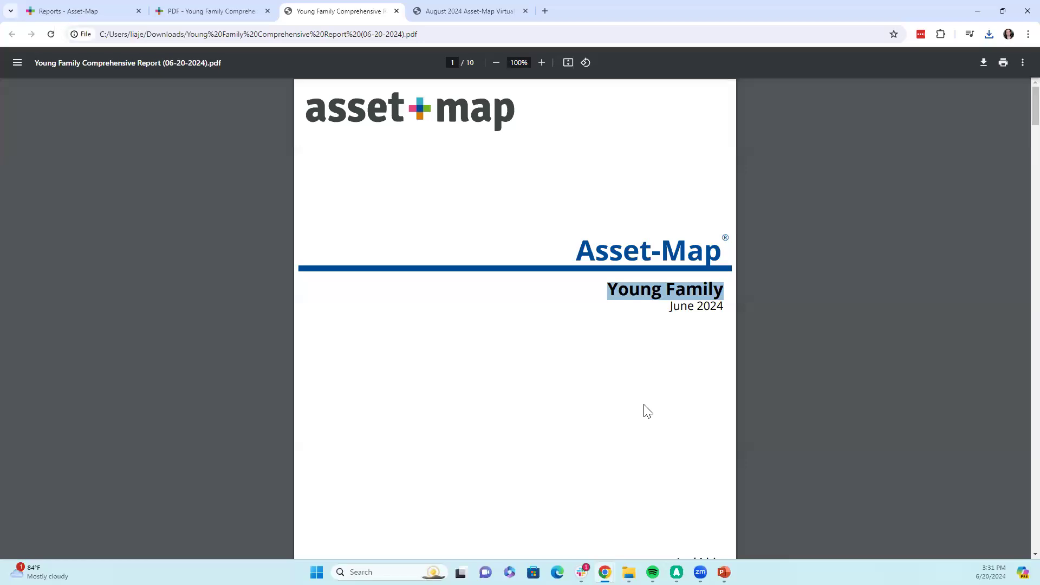
pyautogui.scroll(-6, 648, 411)
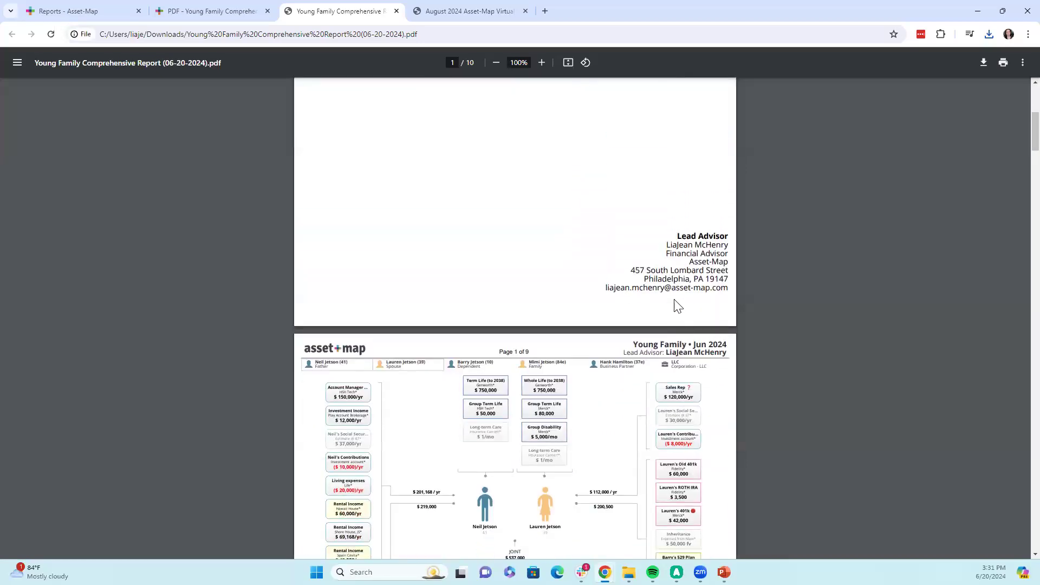
# Step: Examine the report's Asset-Map page and open the household's live Asset-Map for comparison
pyautogui.scroll(-4, 677, 306)
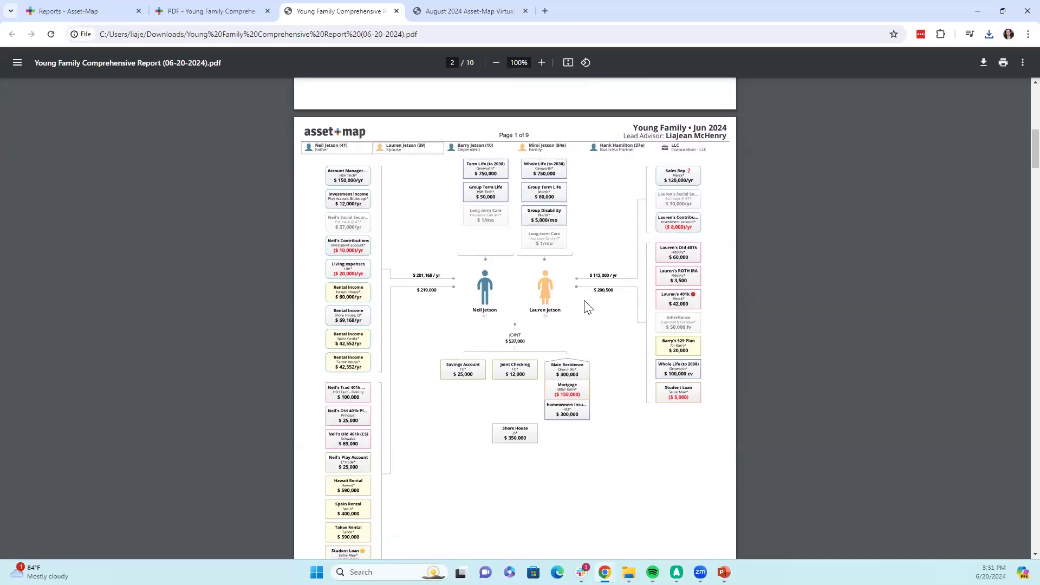
pyautogui.scroll(-2, 600, 371)
pyautogui.scroll(-2, 601, 371)
pyautogui.scroll(4, 408, 366)
pyautogui.scroll(-4, 423, 366)
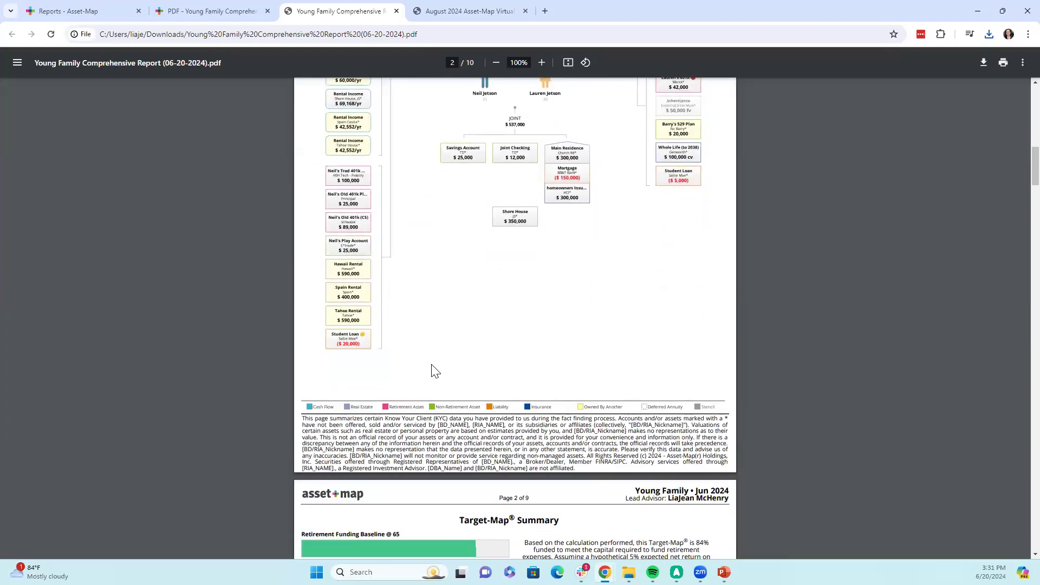
pyautogui.click(128, 10)
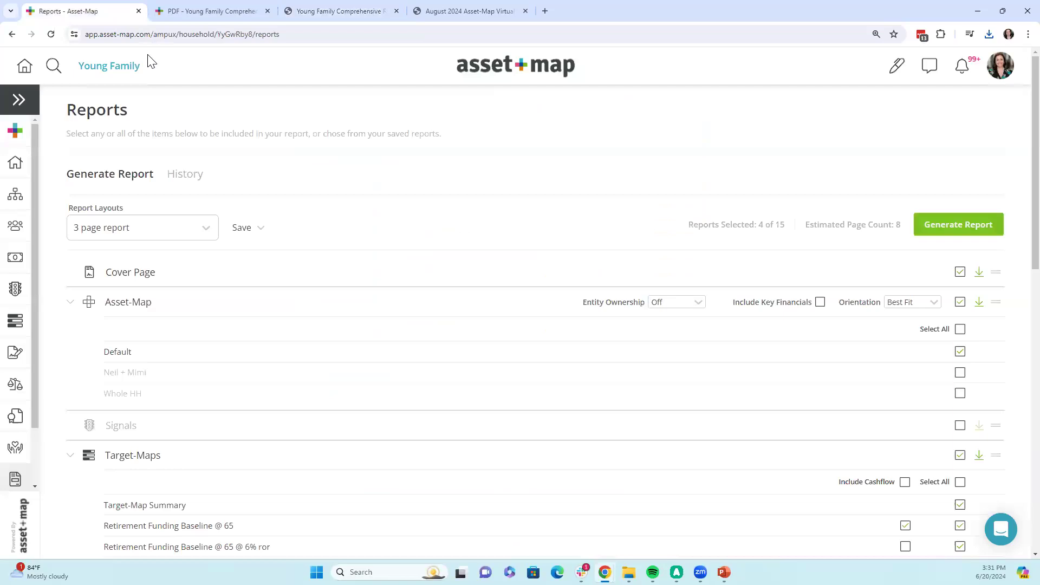
pyautogui.click(135, 67)
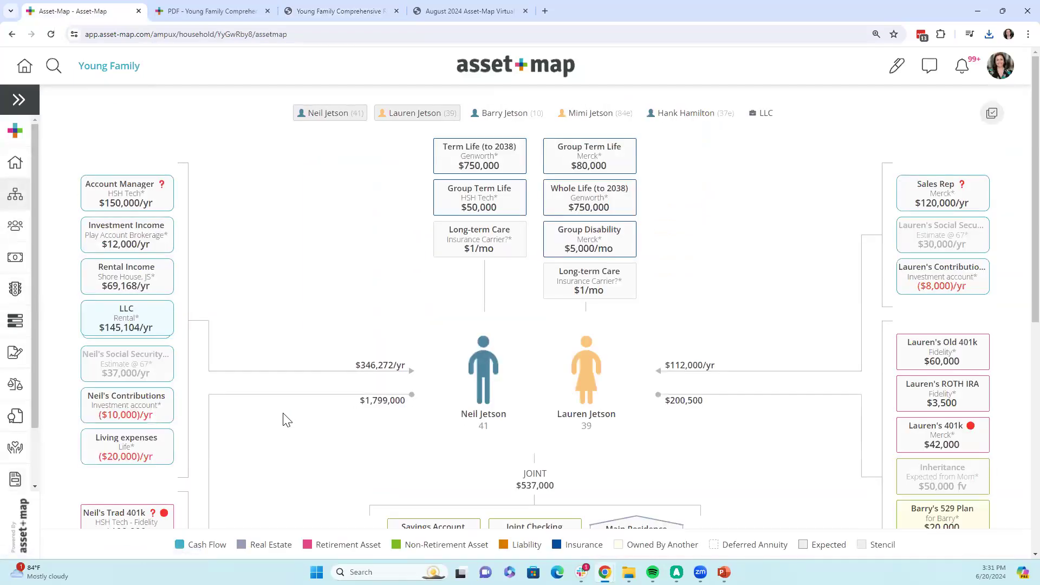
# Step: Return to the PDF report and review the Target-Map Summary page
pyautogui.click(341, 13)
pyautogui.scroll(-5, 549, 282)
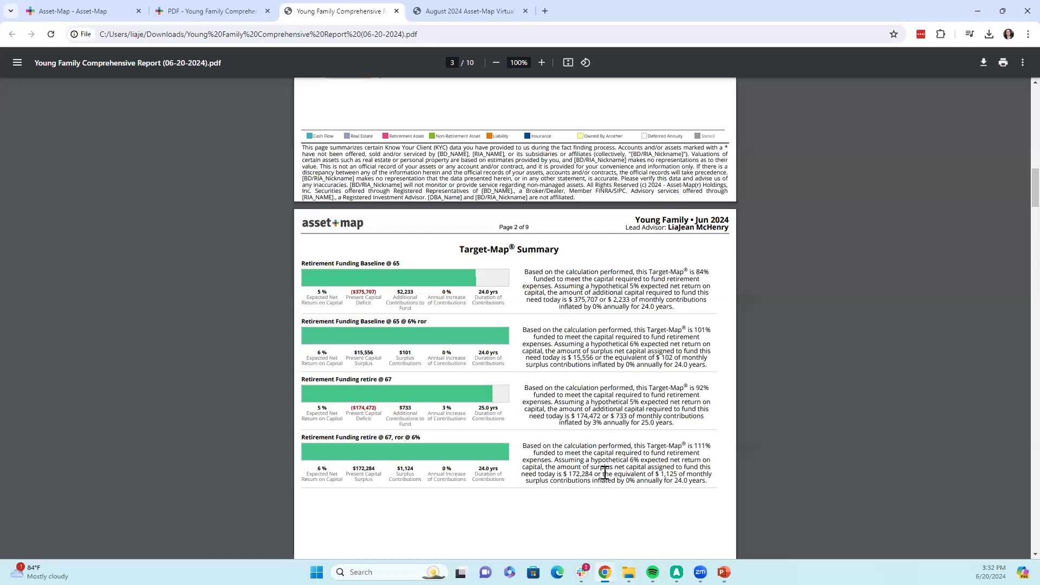
pyautogui.scroll(-8, 598, 465)
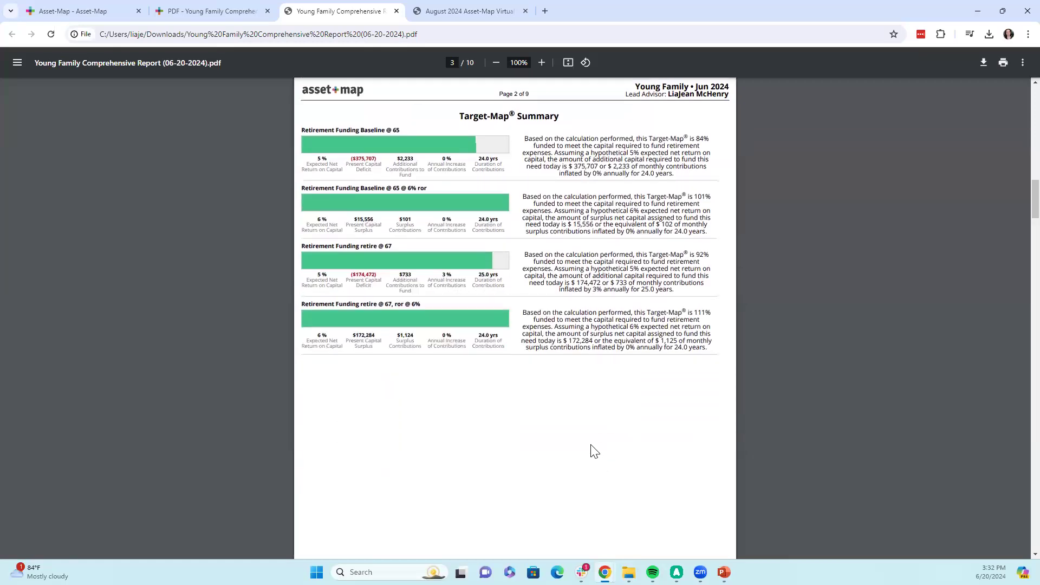
# Step: Examine the Retirement Funding Baseline @ 65 page, including its What You Want and What You Have breakdowns
pyautogui.scroll(-2, 682, 427)
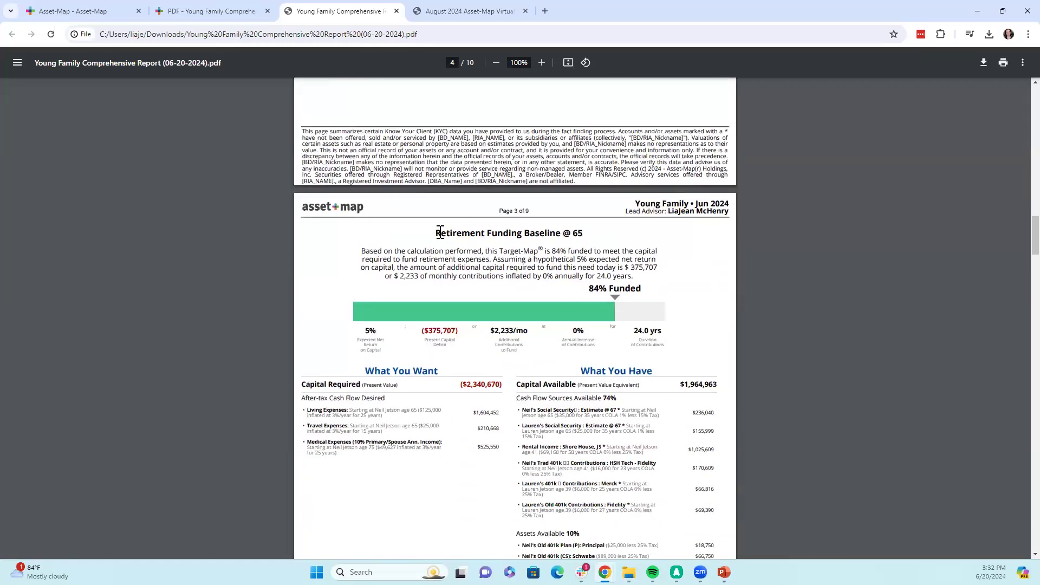
pyautogui.tripleClick(481, 233)
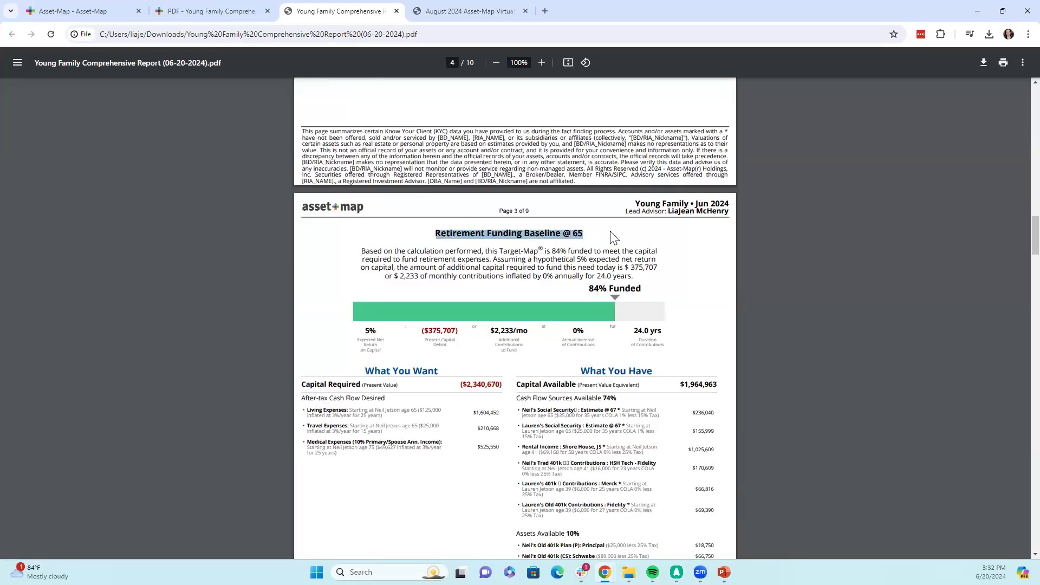
pyautogui.click(684, 298)
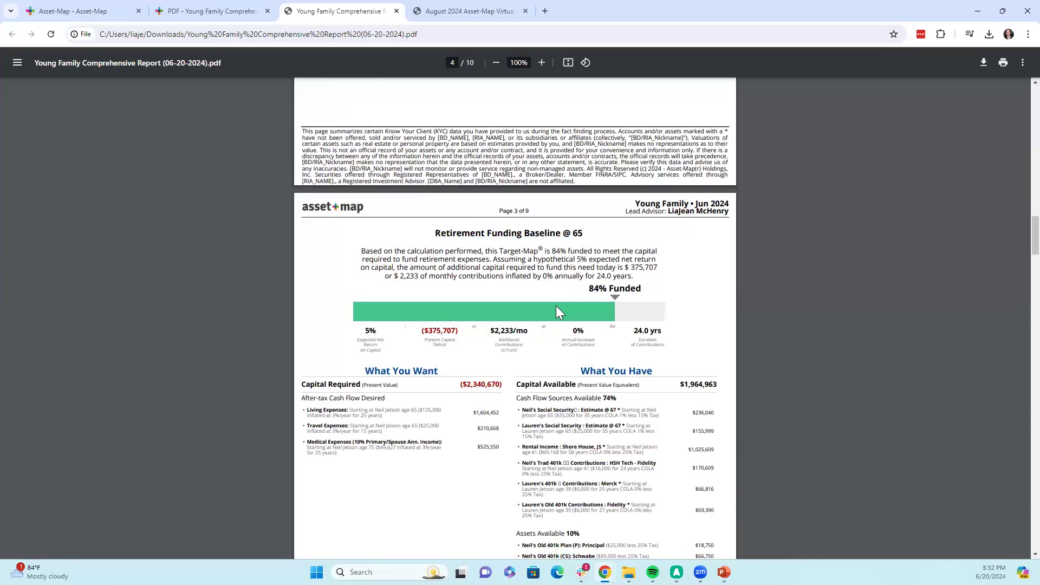
pyautogui.scroll(-1, 601, 398)
pyautogui.moveTo(512, 343); pyautogui.dragTo(626, 344)
pyautogui.scroll(-2, 558, 398)
pyautogui.scroll(-1, 557, 399)
pyautogui.moveTo(515, 320); pyautogui.dragTo(590, 323)
pyautogui.click(602, 400)
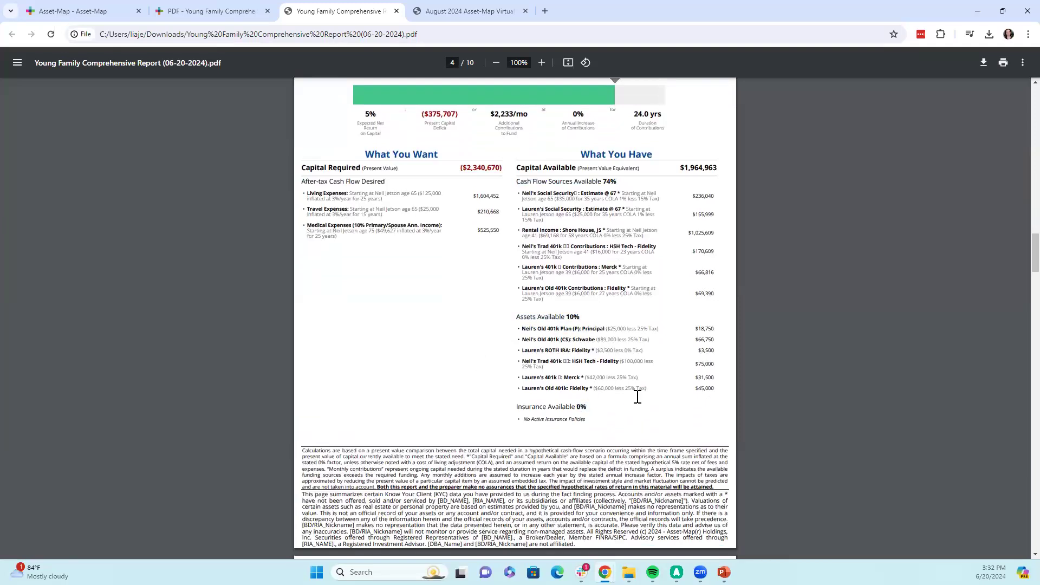
# Step: Review the Cash Flow Details chart and yearly table for Retirement Funding Baseline @ 65
pyautogui.scroll(-8, 605, 341)
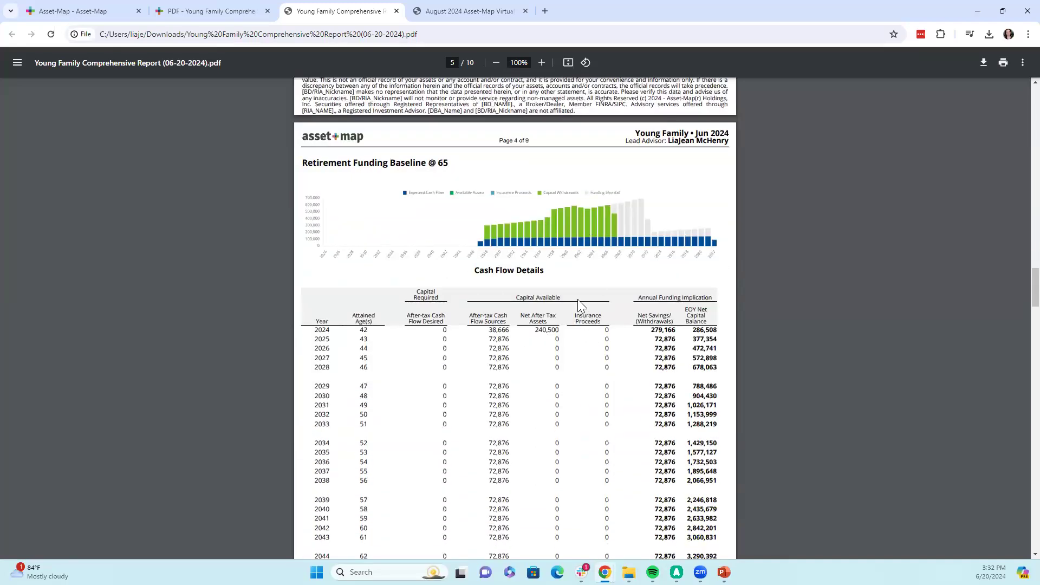
pyautogui.scroll(-6, 577, 300)
pyautogui.scroll(-10, 577, 301)
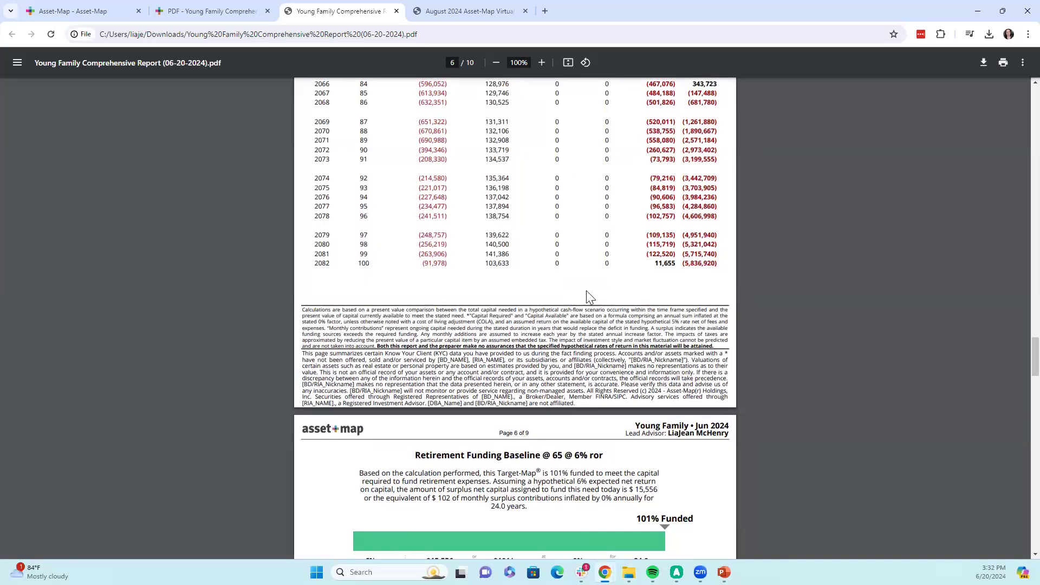
# Step: Review the report pages for Retirement Funding Baseline @ 65 @ 6% ror and Retirement Funding retire @ 67
pyautogui.scroll(-2, 586, 324)
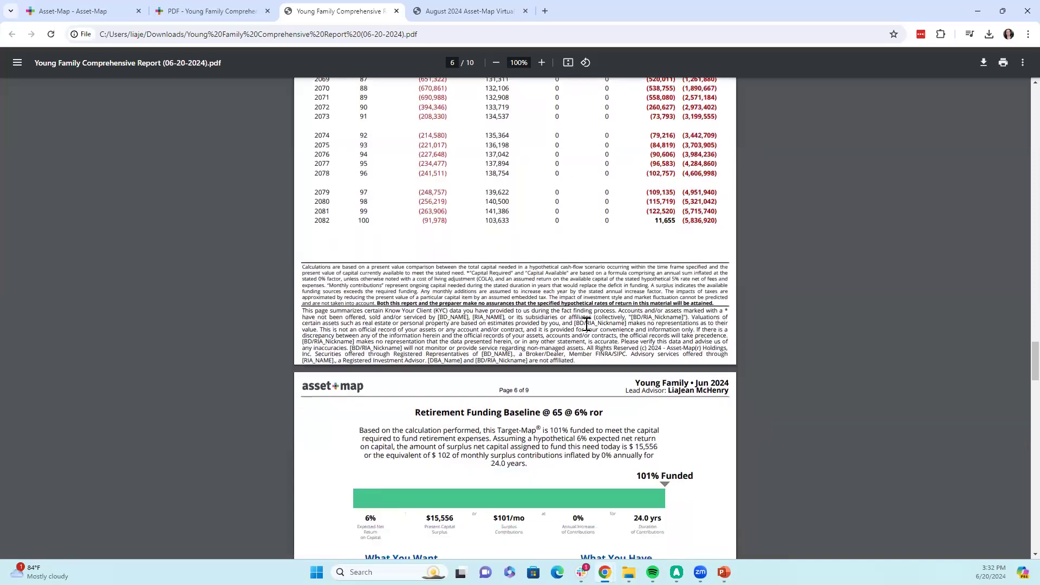
pyautogui.scroll(-4, 585, 322)
pyautogui.moveTo(416, 239); pyautogui.dragTo(588, 239)
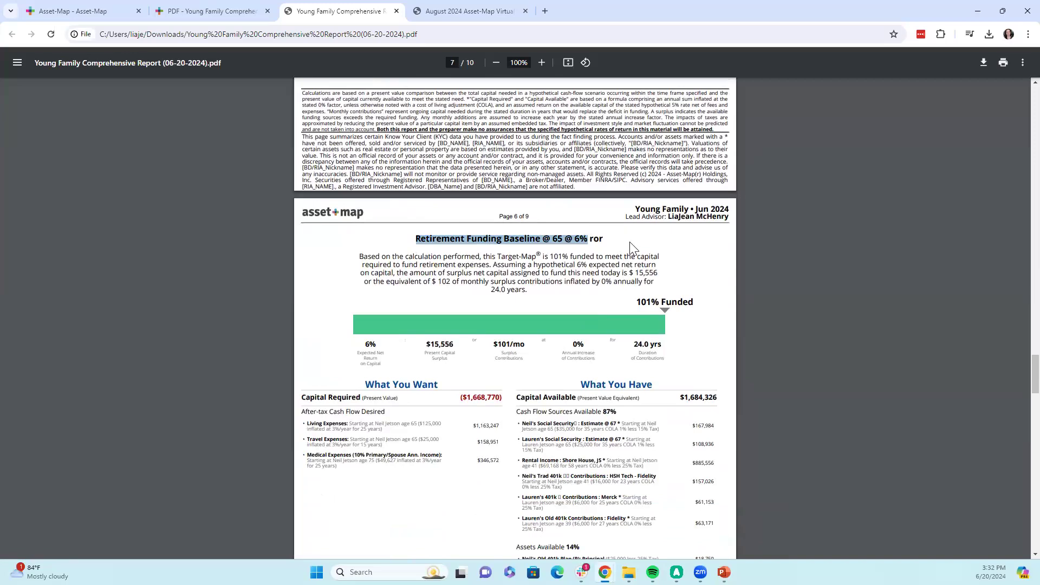
pyautogui.click(632, 248)
pyautogui.scroll(-10, 628, 252)
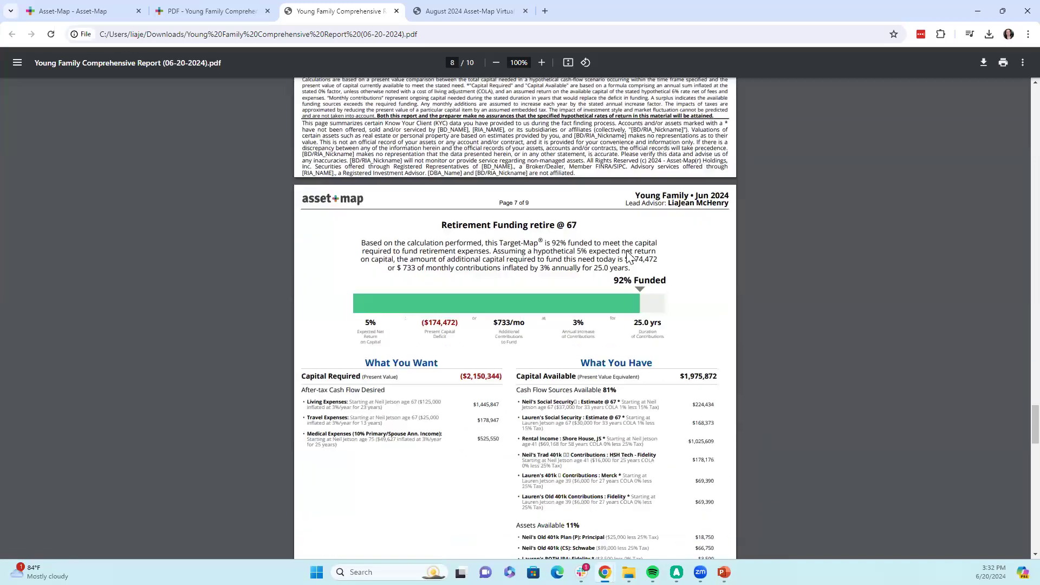
# Step: Examine the expected net return on the Retirement Funding retire @ 67 page and the funding breakdown for retire @ 67, ror @ 6%
pyautogui.scroll(-1, 628, 254)
pyautogui.moveTo(441, 171); pyautogui.dragTo(595, 170)
pyautogui.moveTo(353, 271); pyautogui.dragTo(387, 269)
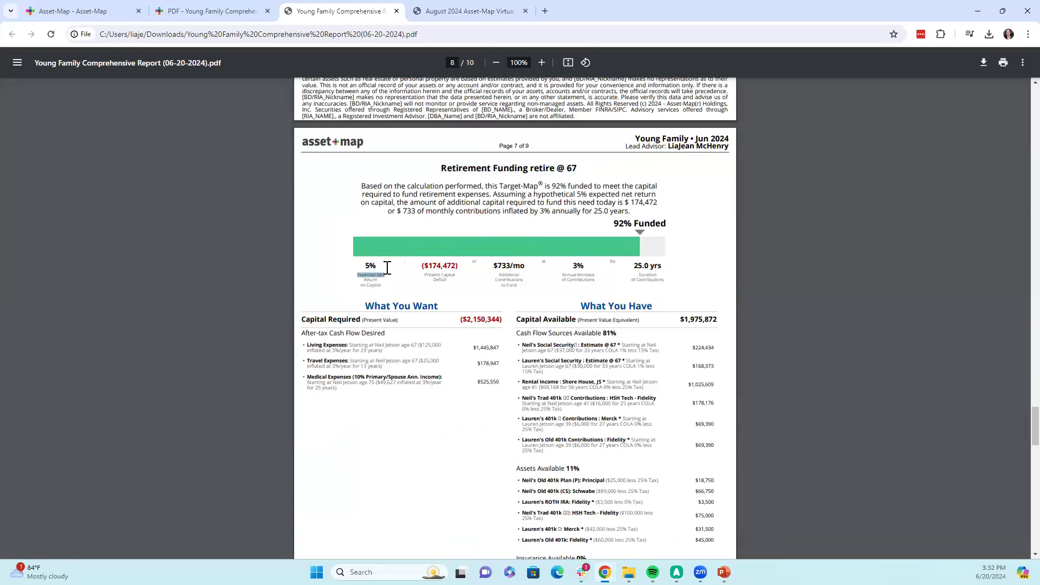
pyautogui.click(400, 298)
pyautogui.scroll(-10, 433, 325)
pyautogui.moveTo(420, 206); pyautogui.dragTo(601, 206)
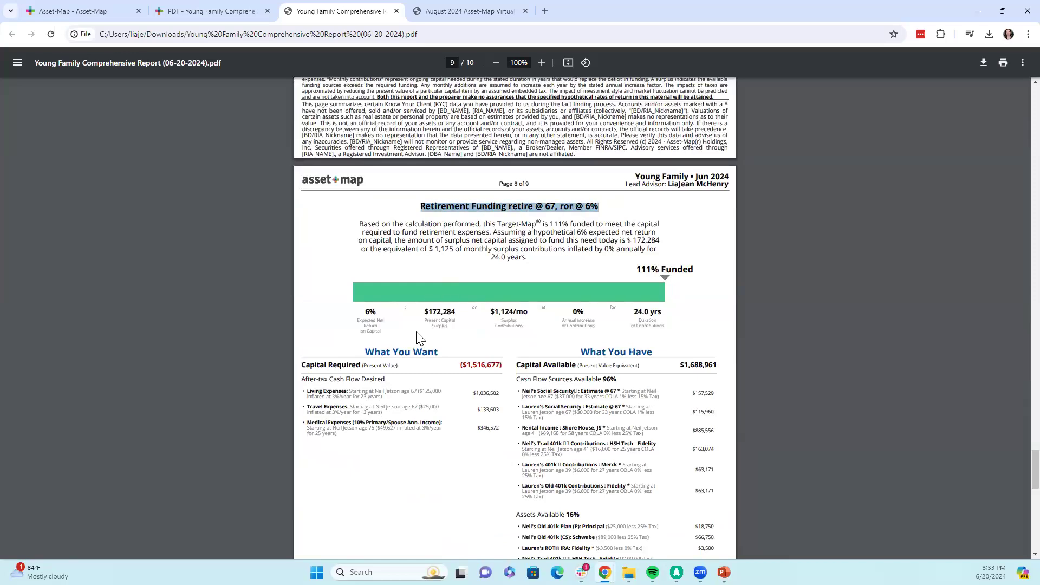
pyautogui.scroll(-10, 420, 338)
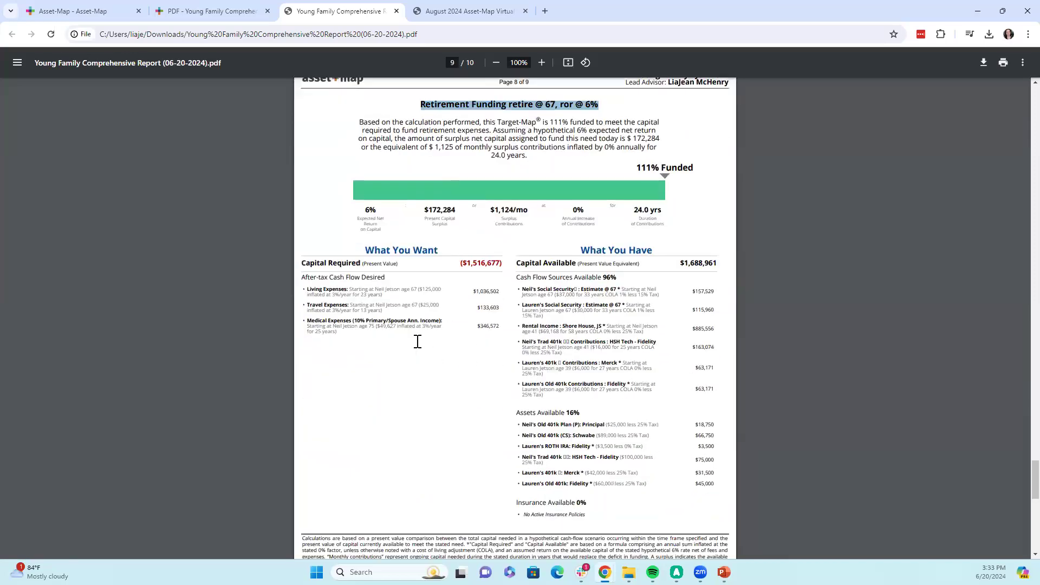
# Step: Look over the report's Disclosure Statement page and return to the cover page
pyautogui.scroll(-4, 420, 347)
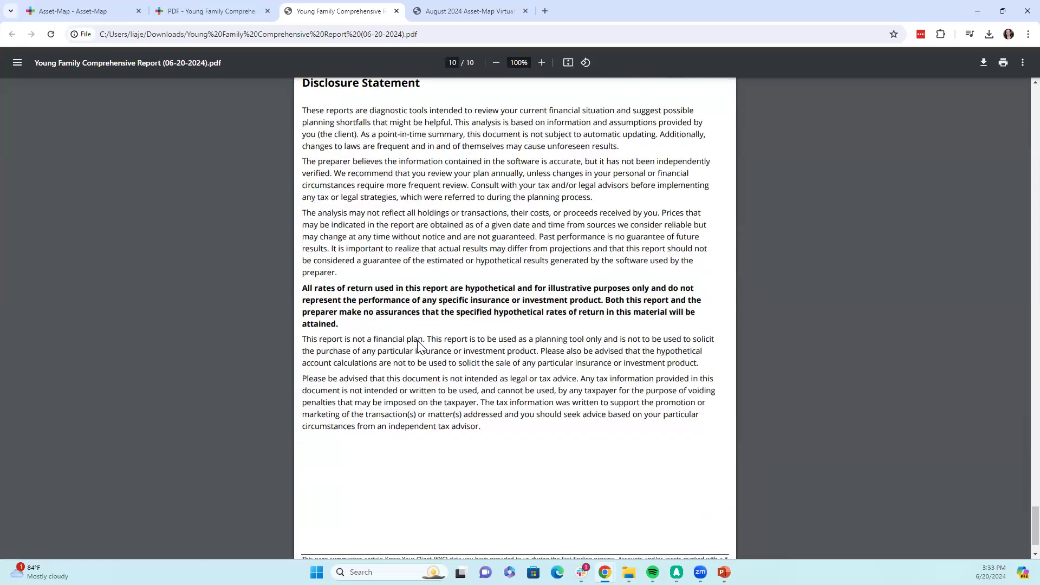
pyautogui.scroll(6, 419, 342)
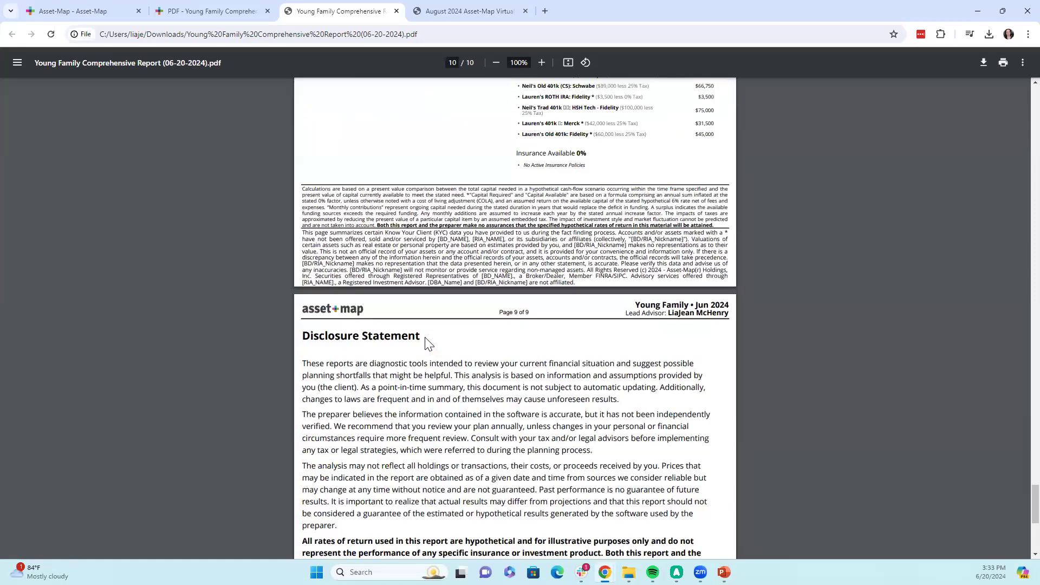
pyautogui.scroll(20, 426, 338)
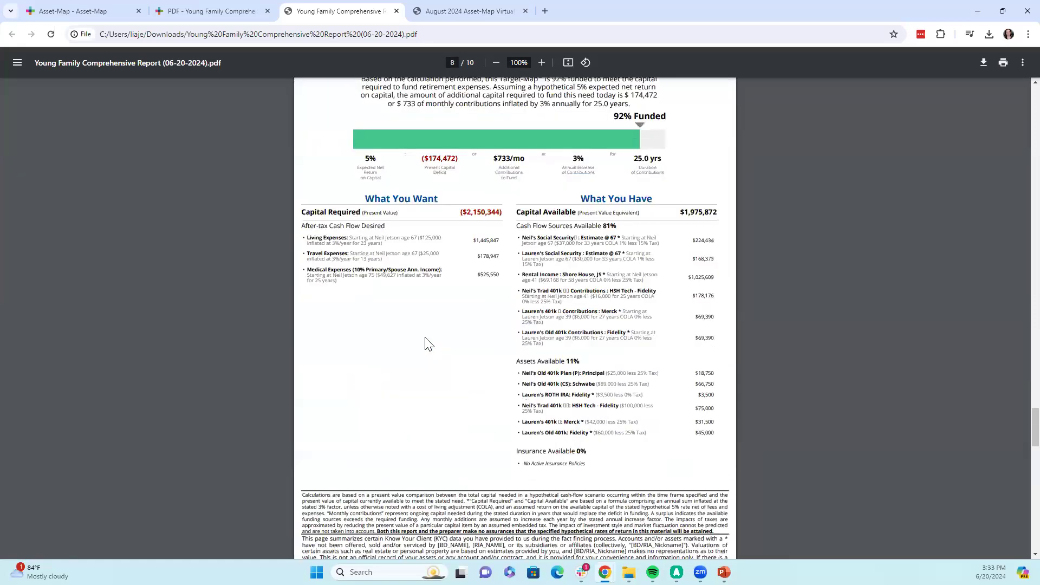
pyautogui.scroll(20, 425, 337)
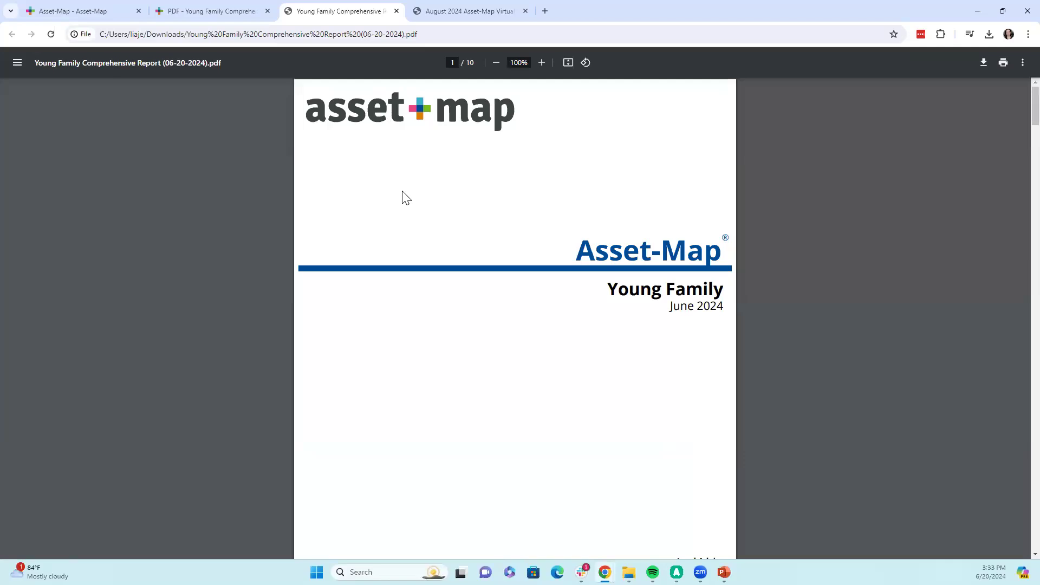
# Step: Switch back to the Young Family household's Asset-Map and check the available account settings options
pyautogui.click(102, 9)
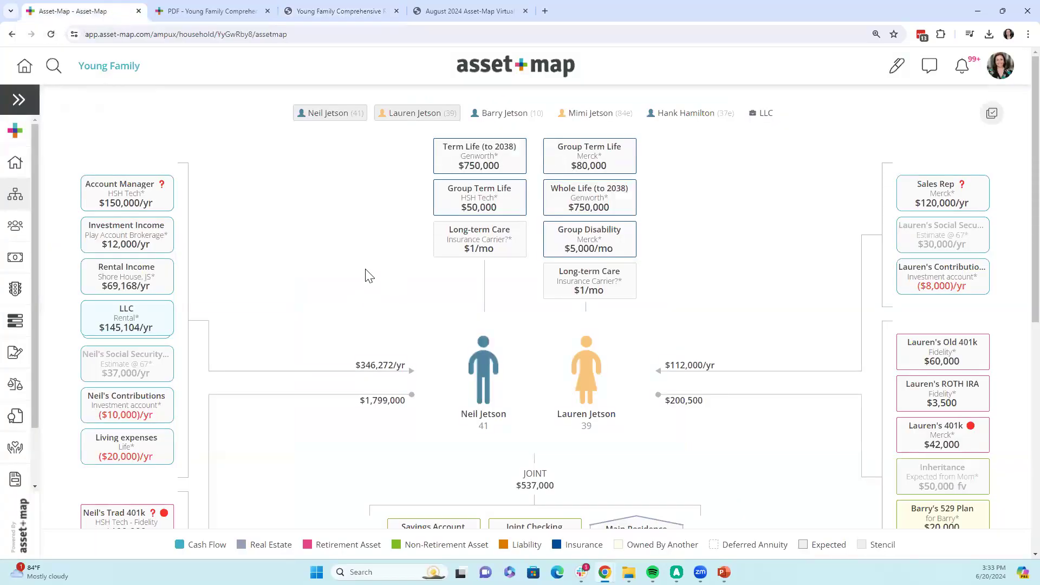
pyautogui.click(1001, 76)
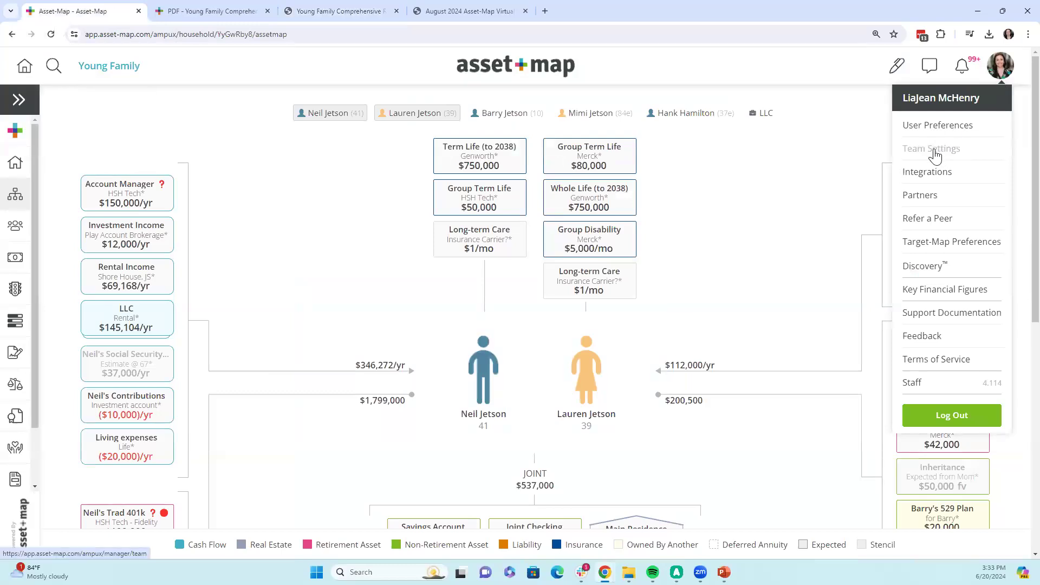
pyautogui.click(773, 196)
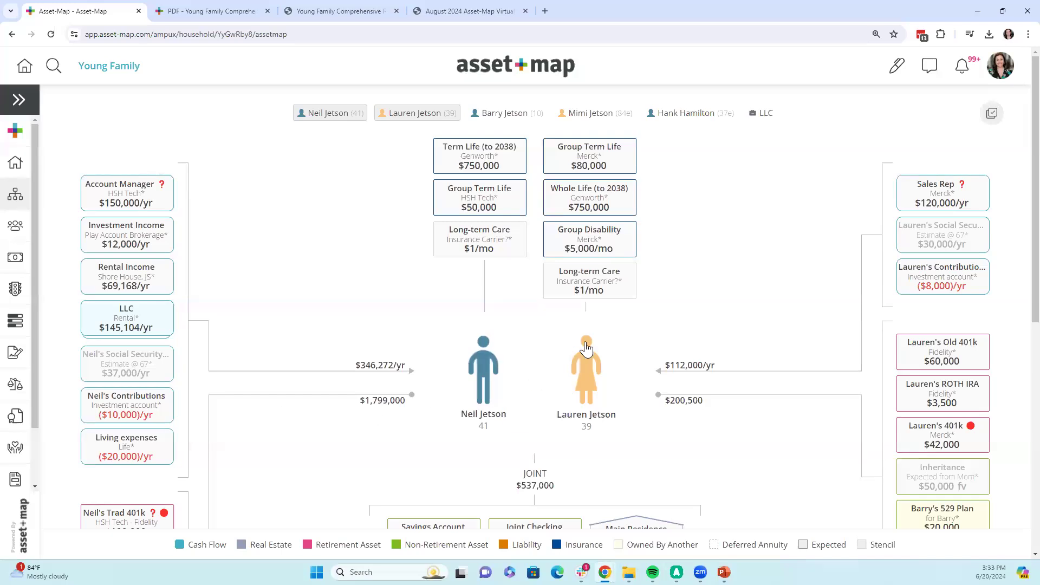
# Step: Open the household's Target-Maps overview and review its retirement, debt, loss of life and long-term care targets
pyautogui.click(15, 320)
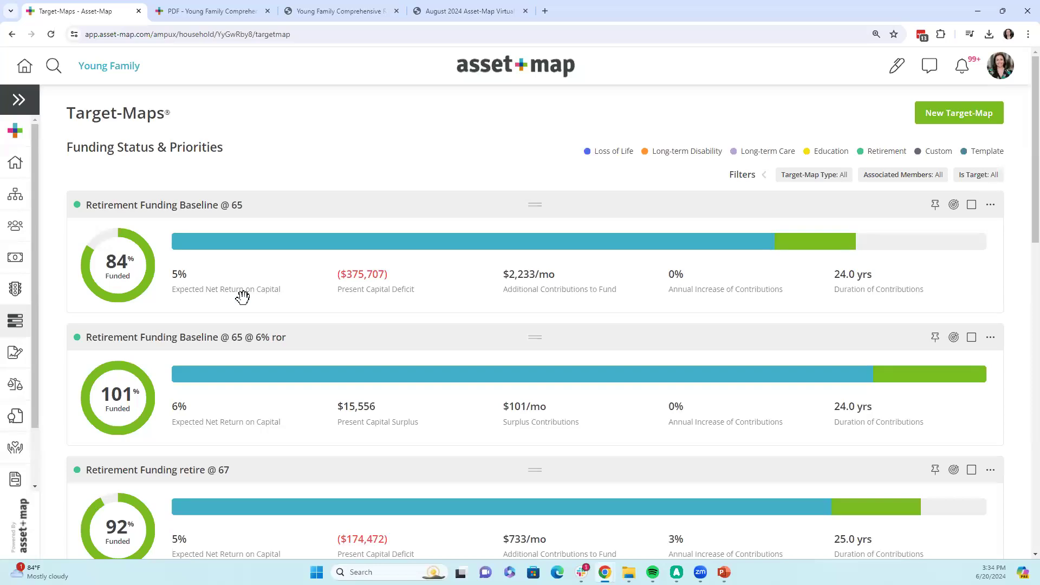
pyautogui.scroll(-8, 219, 277)
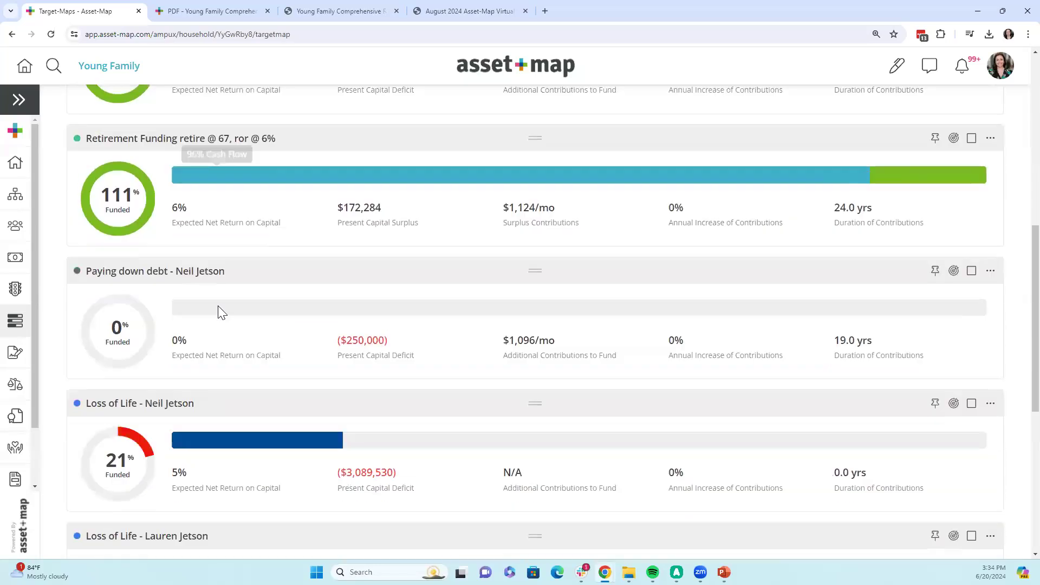
pyautogui.scroll(-3, 222, 313)
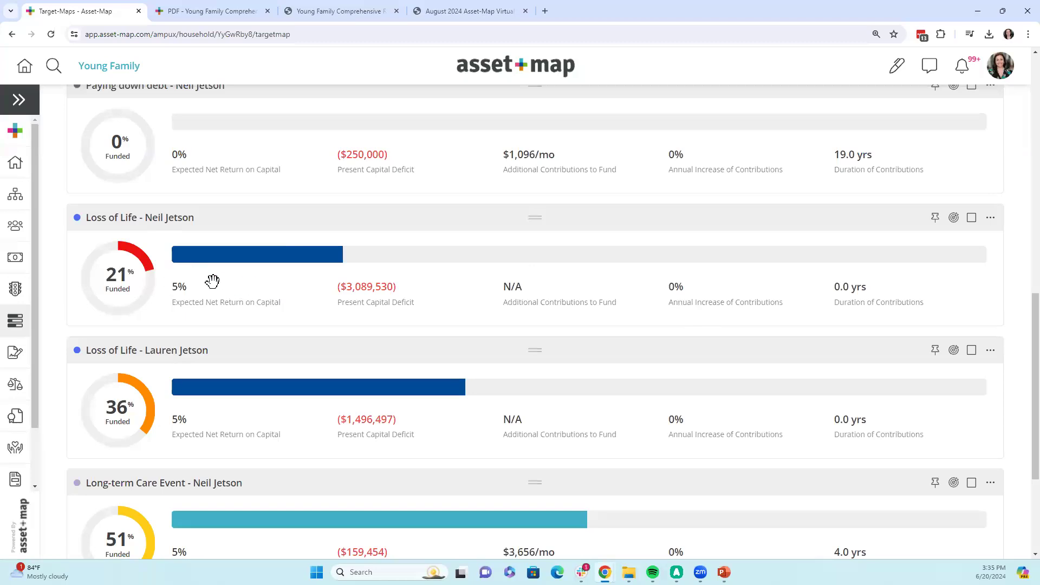
pyautogui.scroll(2, 379, 339)
pyautogui.scroll(10, 379, 339)
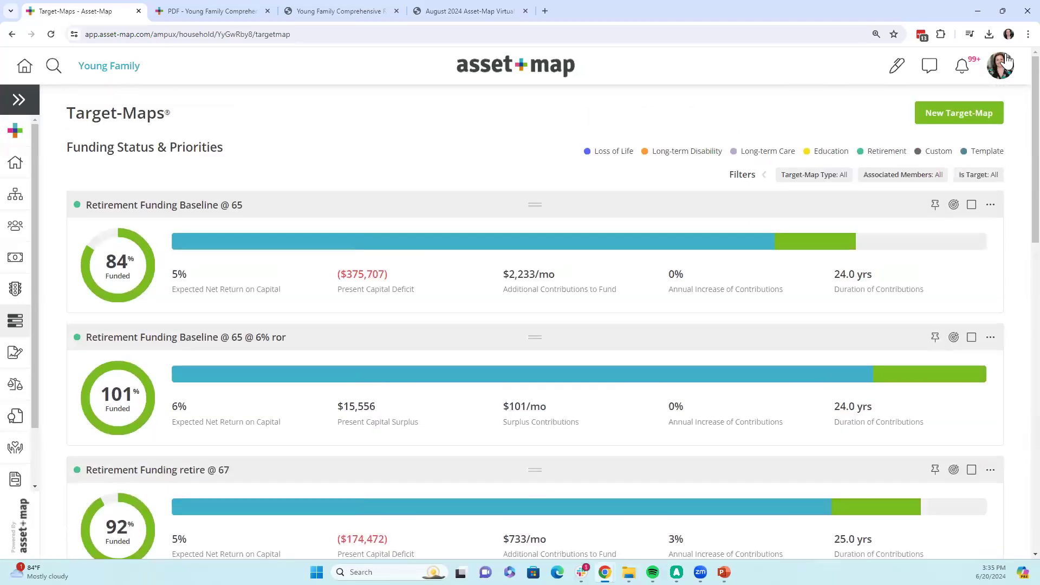
# Step: Bring up the account's settings and preferences options from the Target-Maps overview
pyautogui.click(1005, 62)
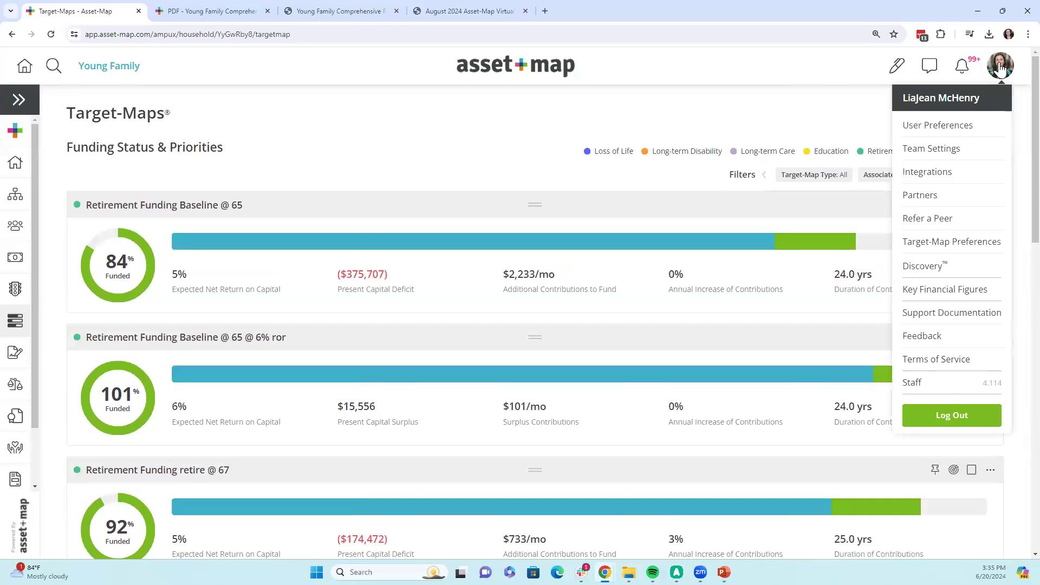